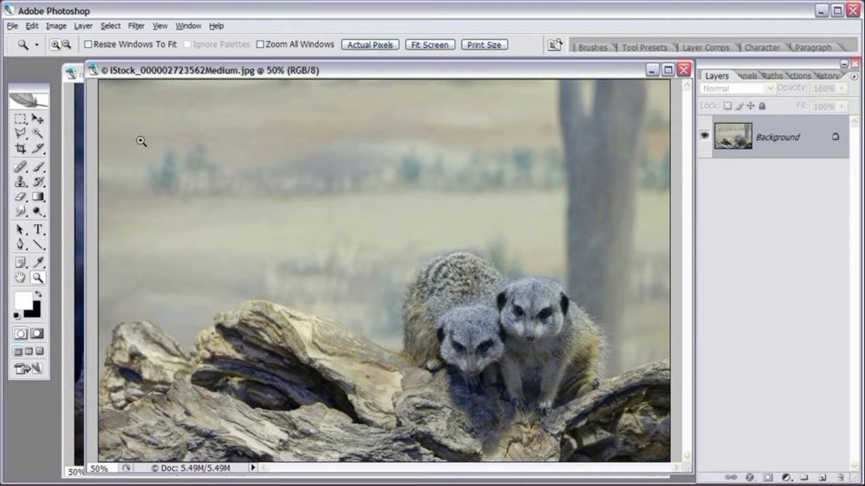
Review the finished Night Watchers composite, then switch to Adobe Bridge and inspect the moonlit sky source photo.
click(67, 153)
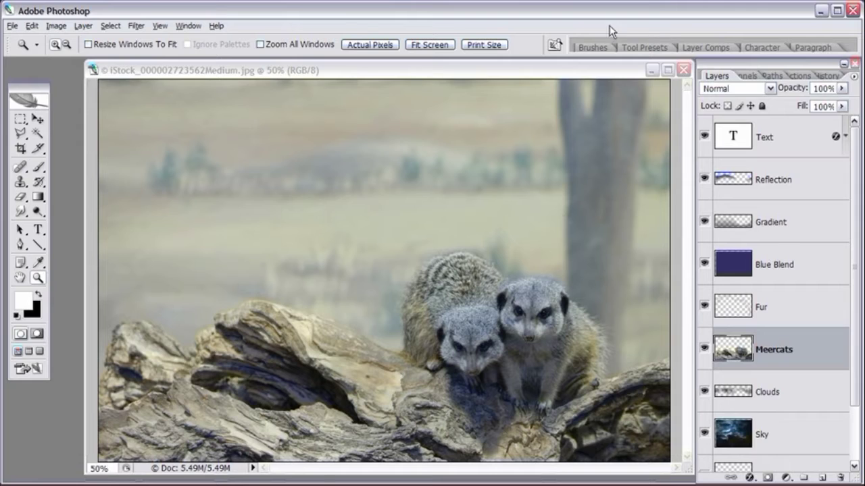
click(531, 71)
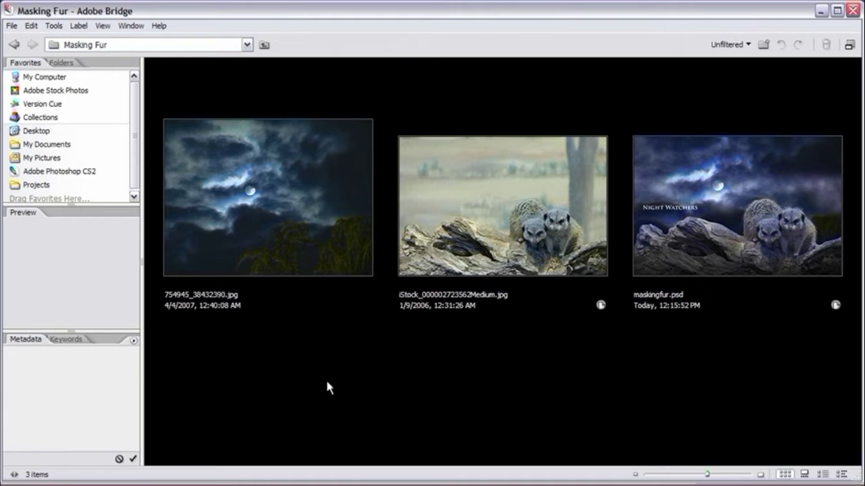
click(277, 207)
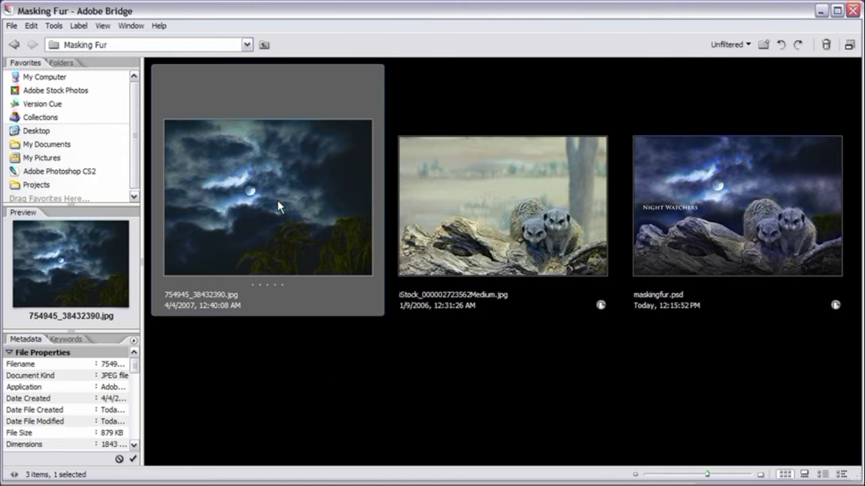
click(308, 348)
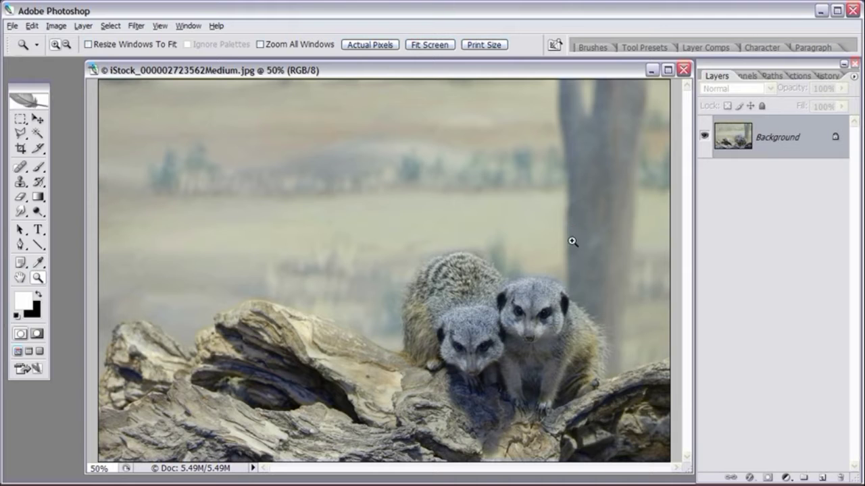
Examine the meerkats' fur edges in the source photo at 100% and compare them with the finished maskingfur.psd composite.
click(571, 327)
click(553, 287)
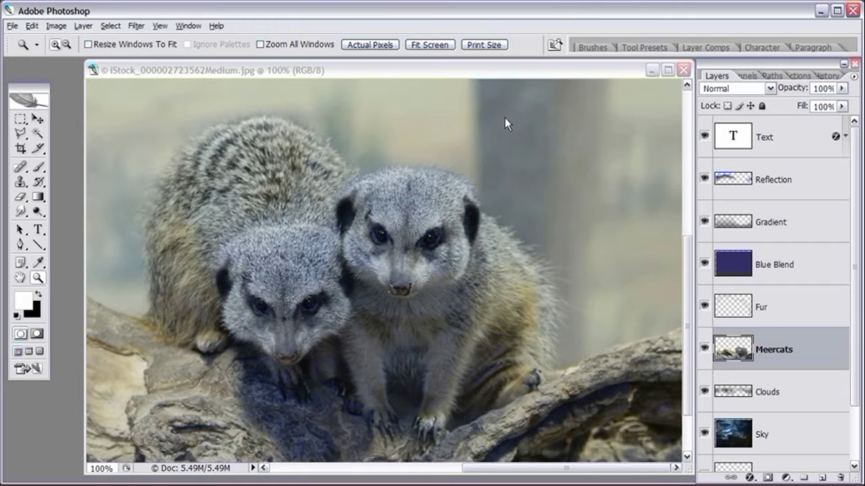
key(ctrl+Tab)
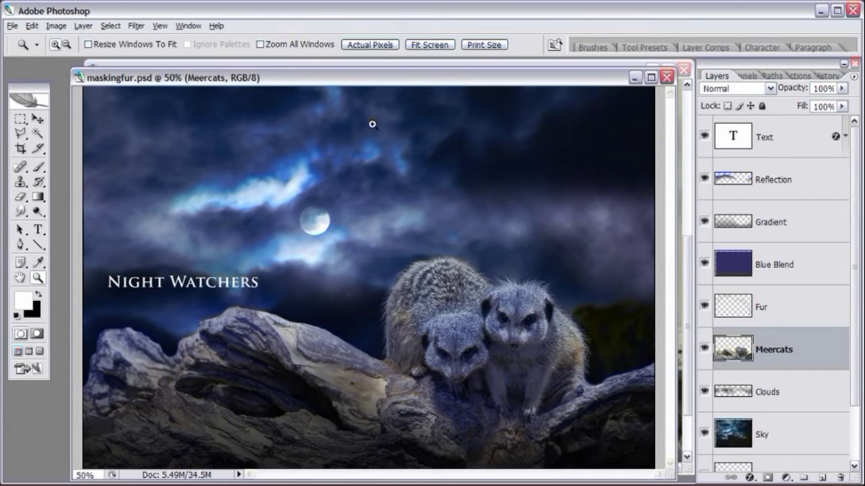
key(ctrl+Tab)
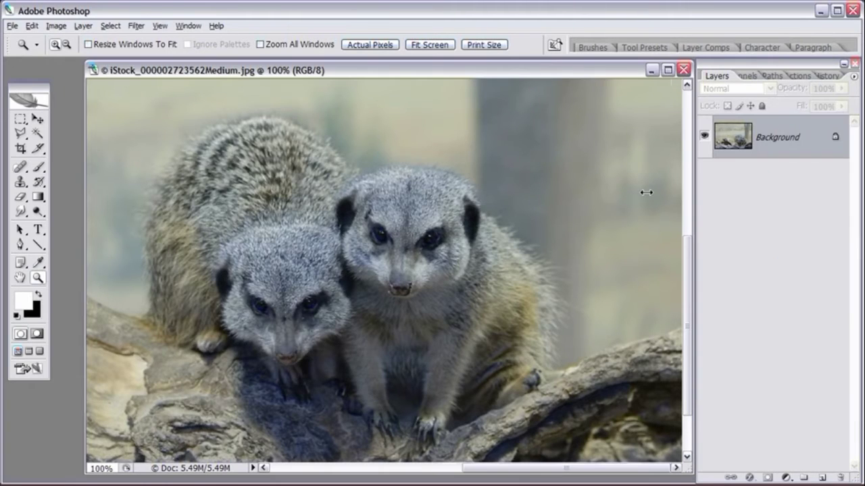
Convert the meerkat photo's locked Background into an editable layer named Meercat.
key(ctrl+minus)
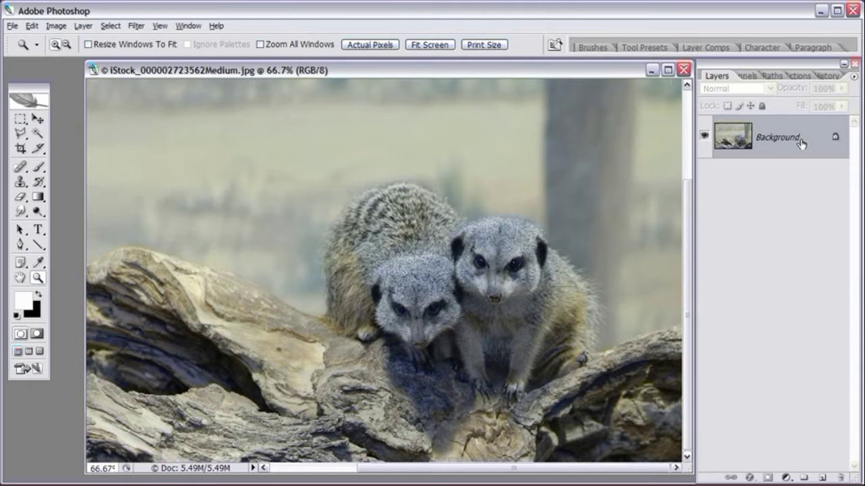
double_click(777, 137)
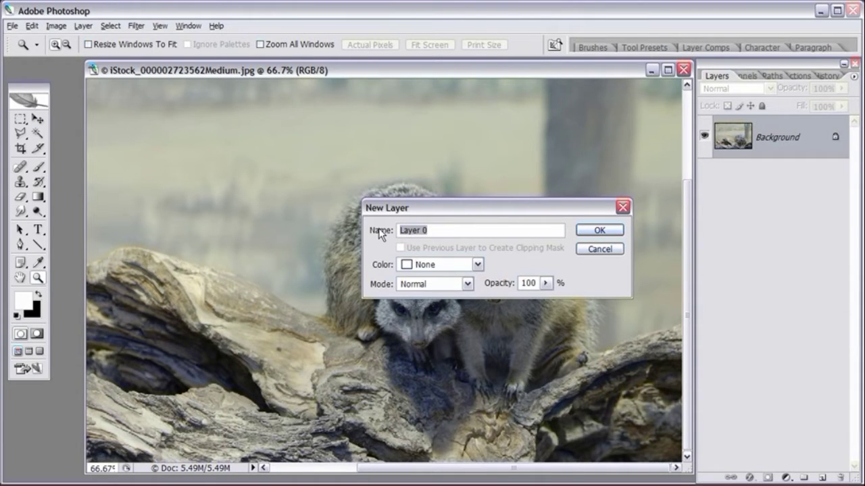
text(Meercat)
key(Return)
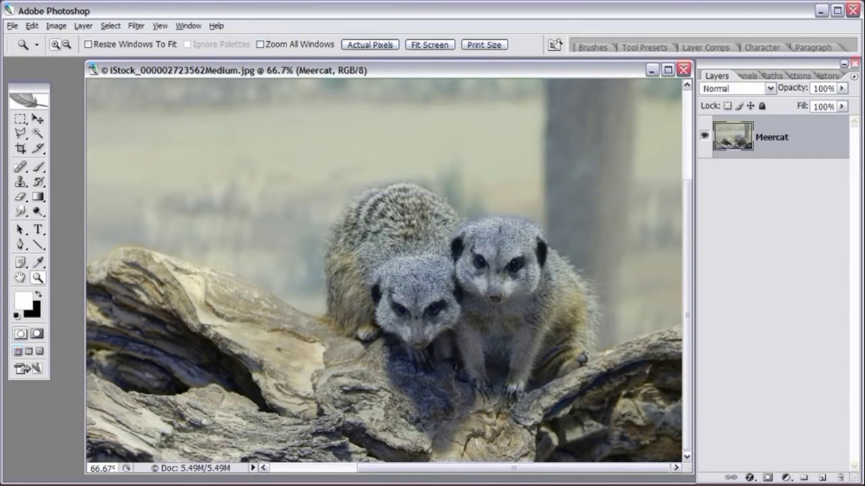
Add a new empty layer and place it beneath the Meercat layer.
click(819, 479)
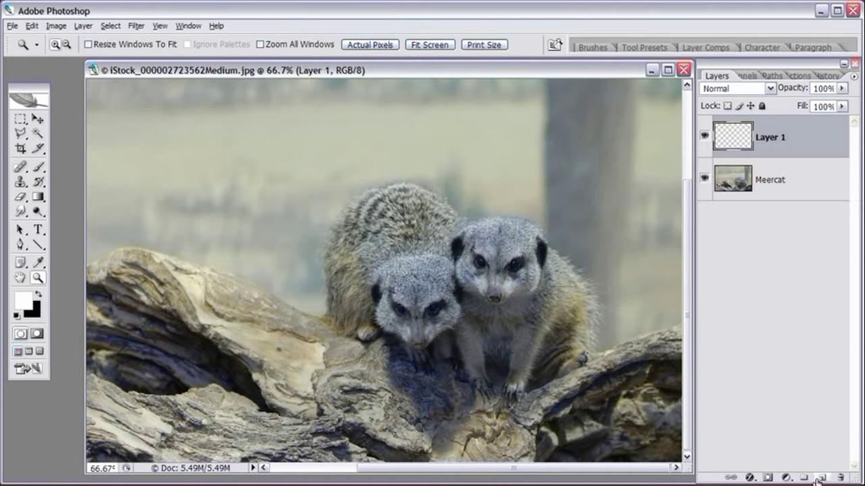
drag(754, 135, 757, 189)
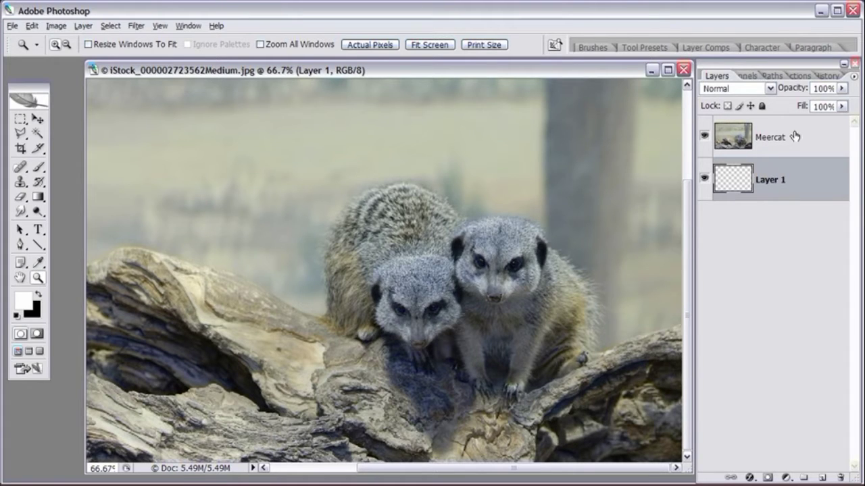
drag(605, 73, 594, 75)
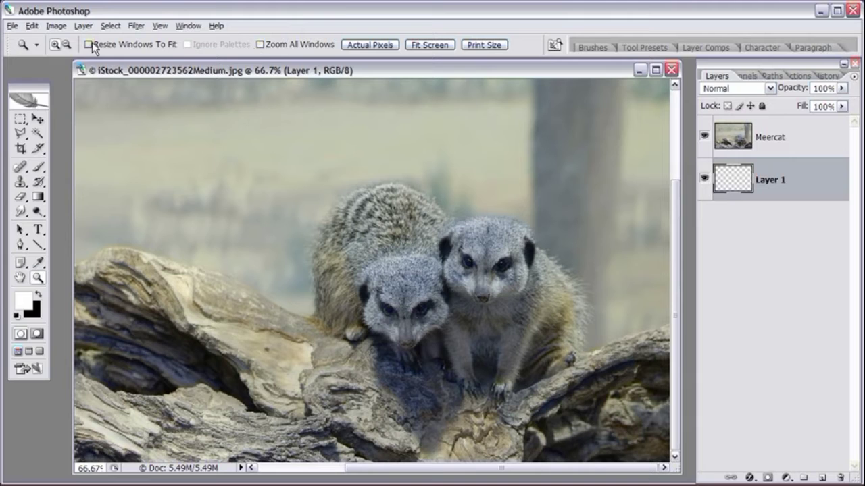
Change the transparency grid colors to Dark in the Transparency & Gamut preferences.
click(13, 26)
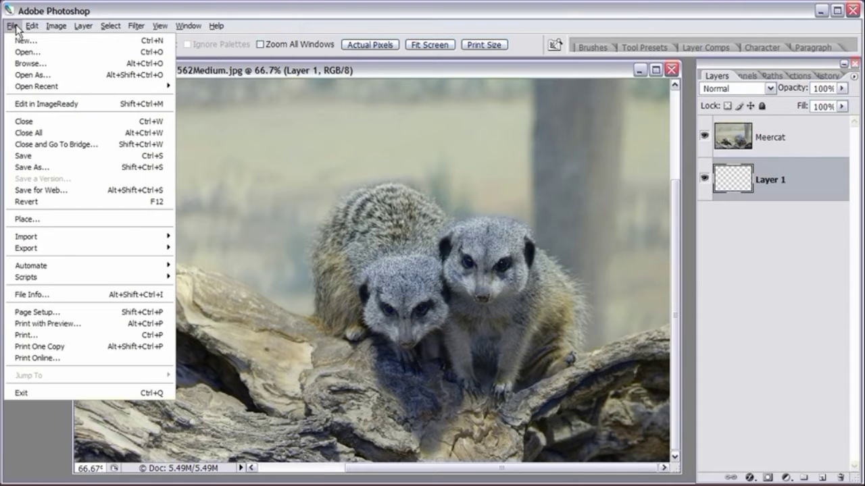
mouse_move(26, 29)
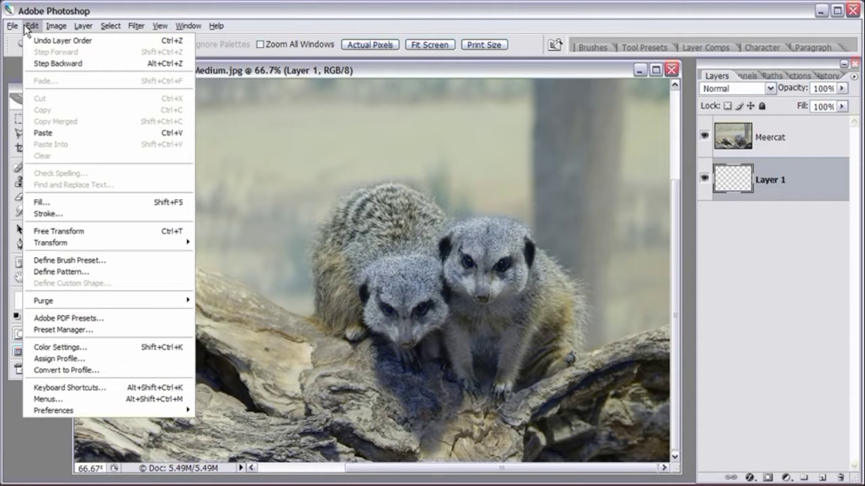
mouse_move(45, 413)
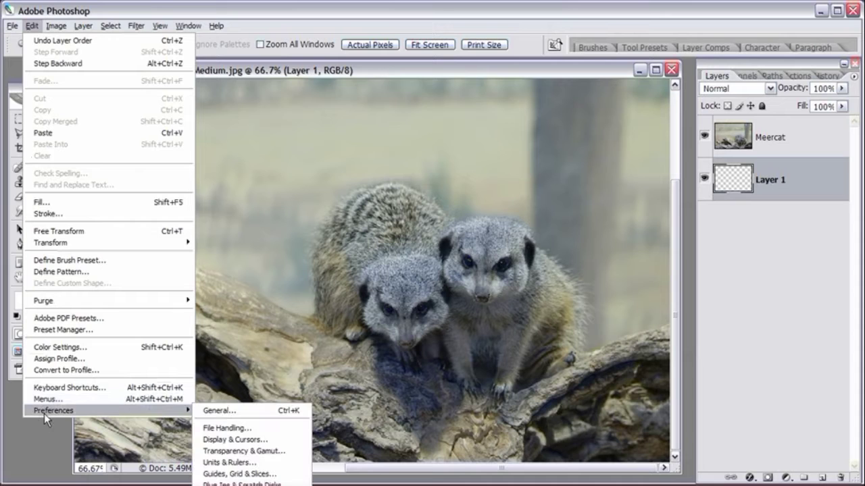
click(216, 411)
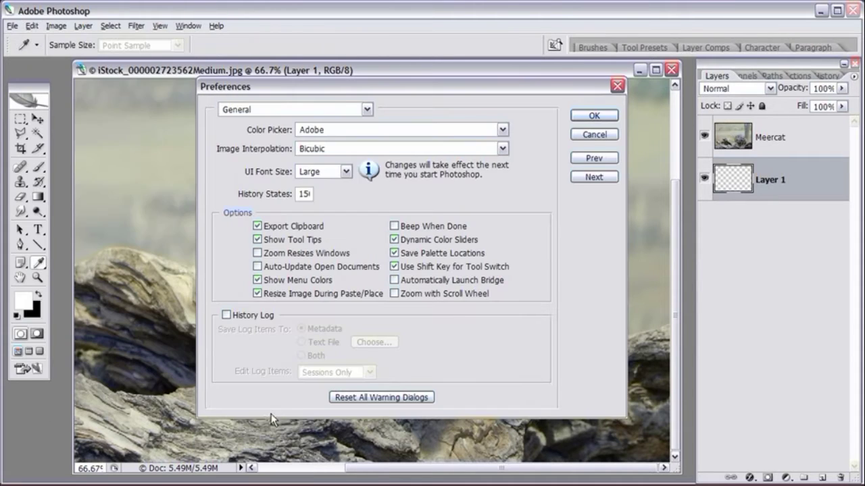
click(593, 177)
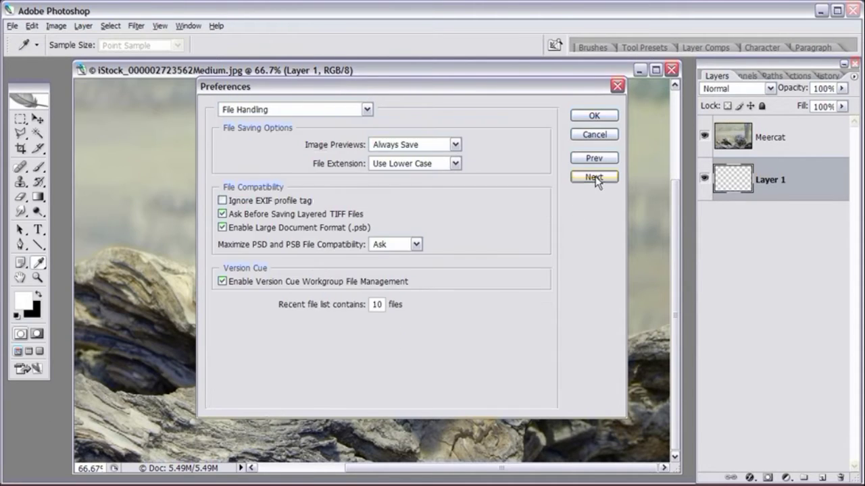
click(594, 177)
click(594, 177)
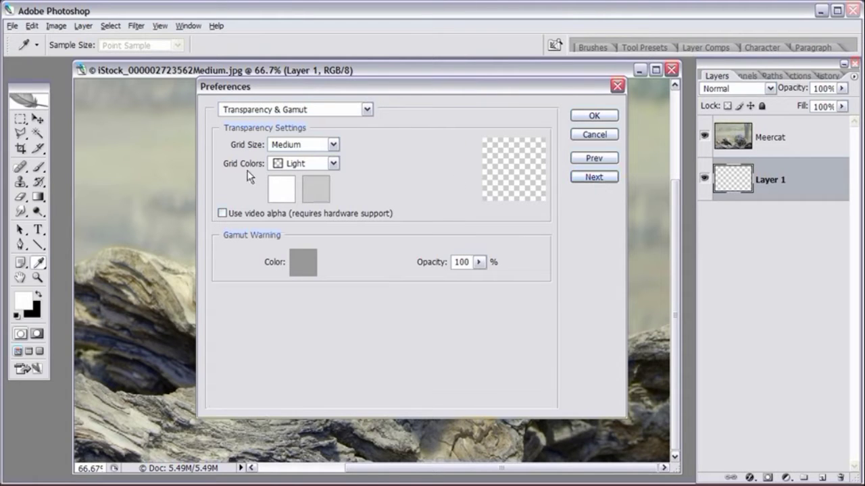
click(366, 109)
click(385, 108)
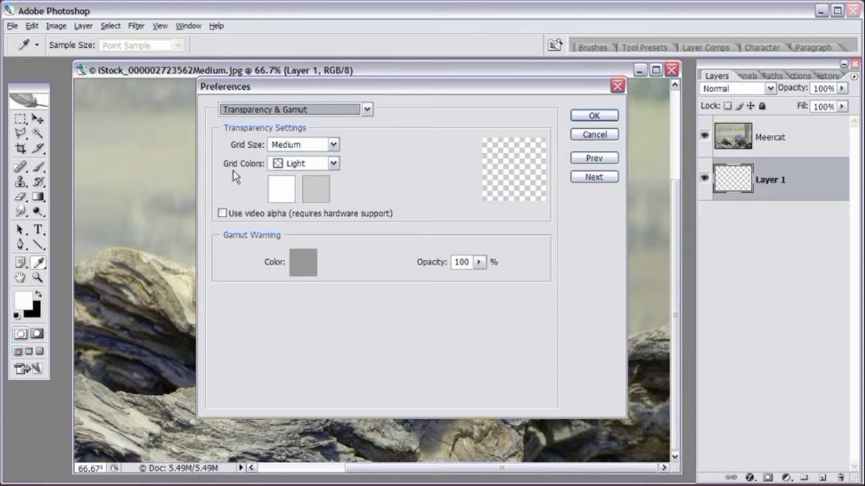
click(332, 164)
click(319, 225)
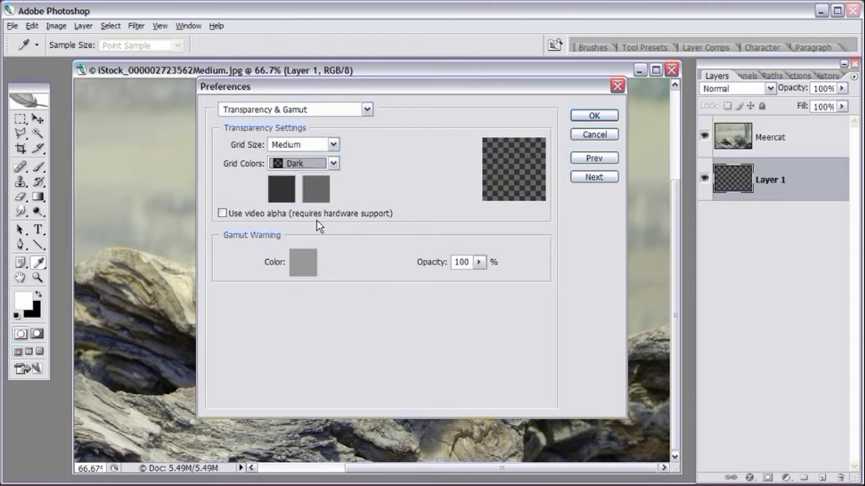
click(594, 116)
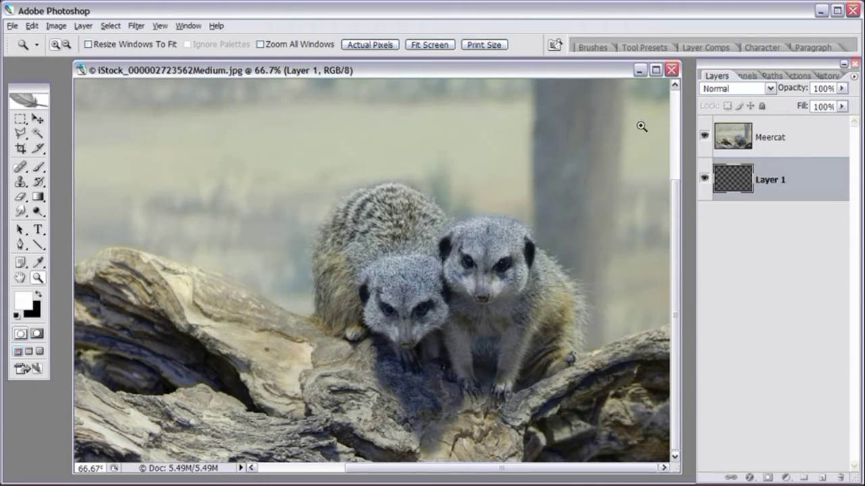
Make the Meercat layer active, and hide and show it to check the dark transparency grid beneath.
click(796, 138)
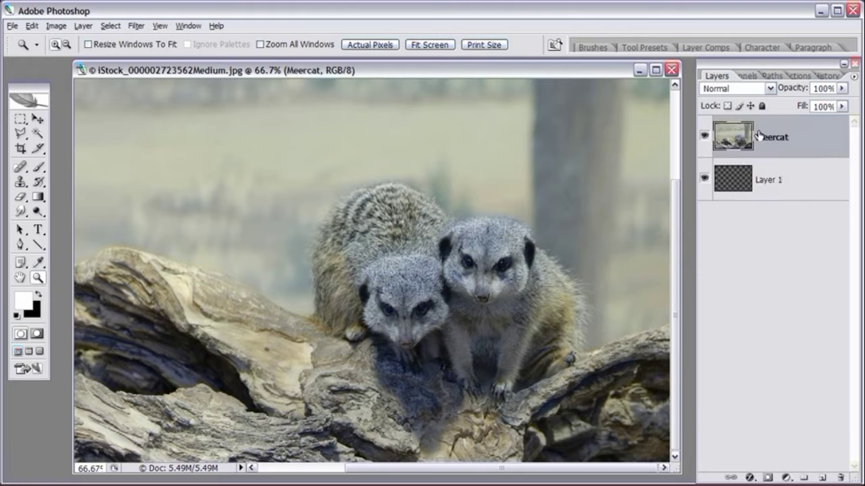
click(704, 137)
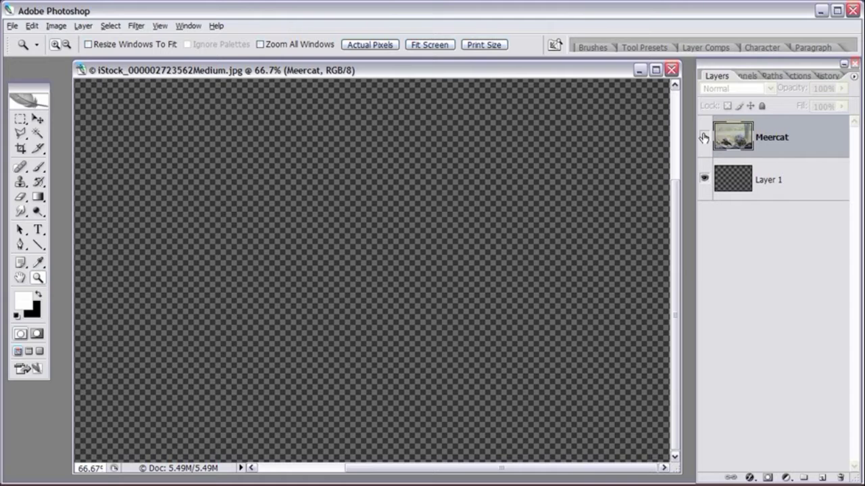
click(703, 138)
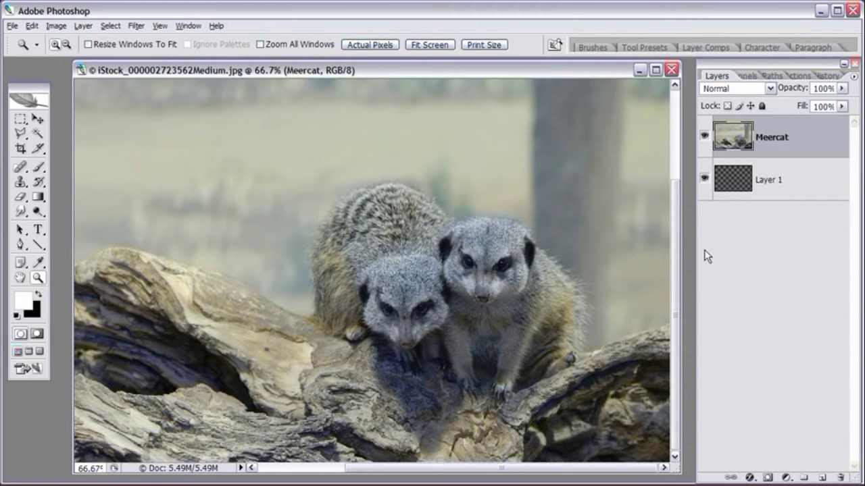
Set up the Eraser with a brush of about 94 px diameter and 54% hardness.
drag(675, 333, 663, 320)
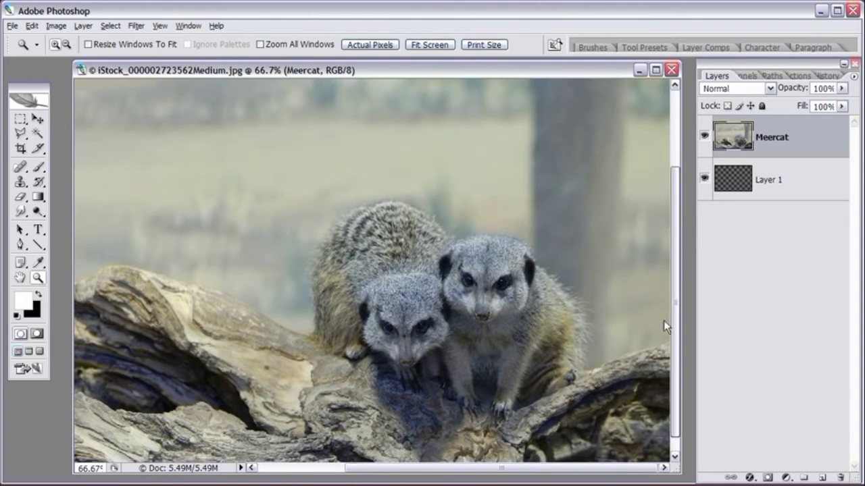
click(21, 198)
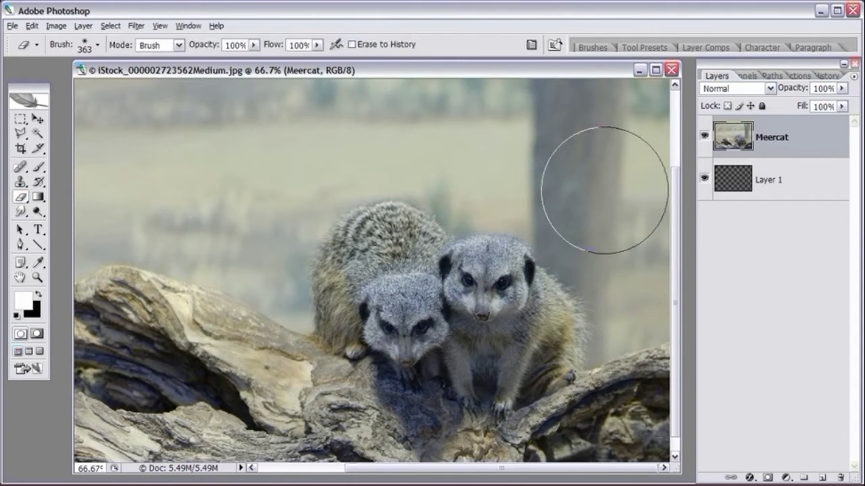
right_click(519, 181)
click(586, 211)
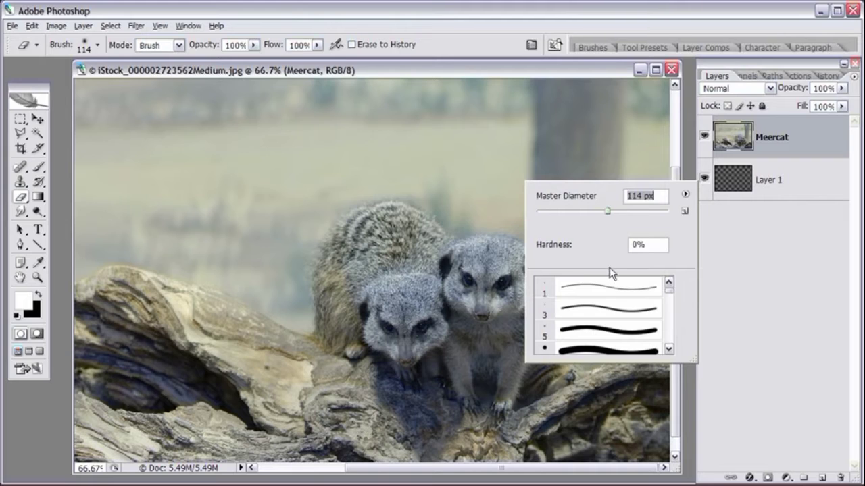
drag(691, 359, 694, 365)
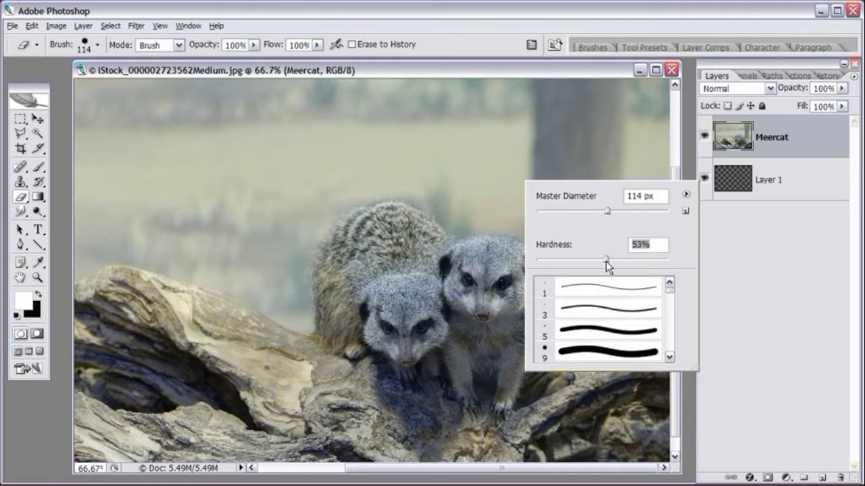
click(596, 79)
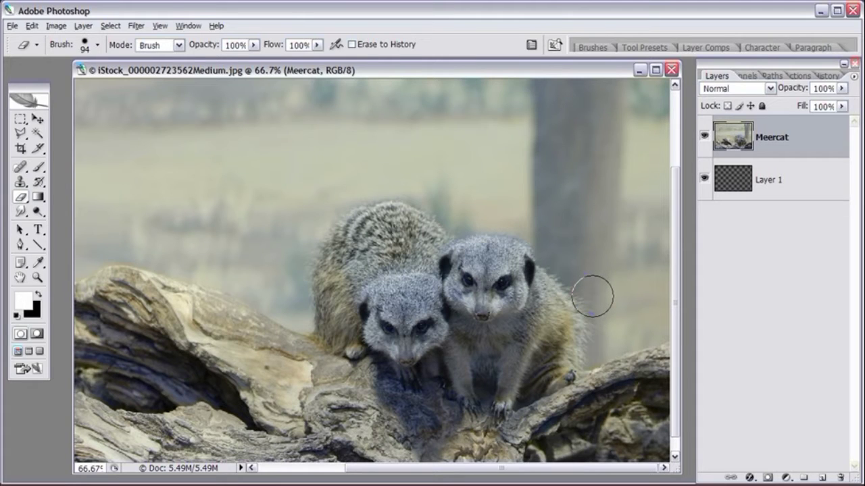
Erase a band of background on the Meercat layer around the meerkats' upper outline, staying just outside the fur, and check the brush's hardness.
mouse_move(592, 295)
mouse_down()
mouse_move(524, 216)
mouse_move(534, 220)
mouse_move(542, 229)
mouse_move(502, 213)
mouse_move(468, 215)
mouse_move(497, 215)
mouse_up()
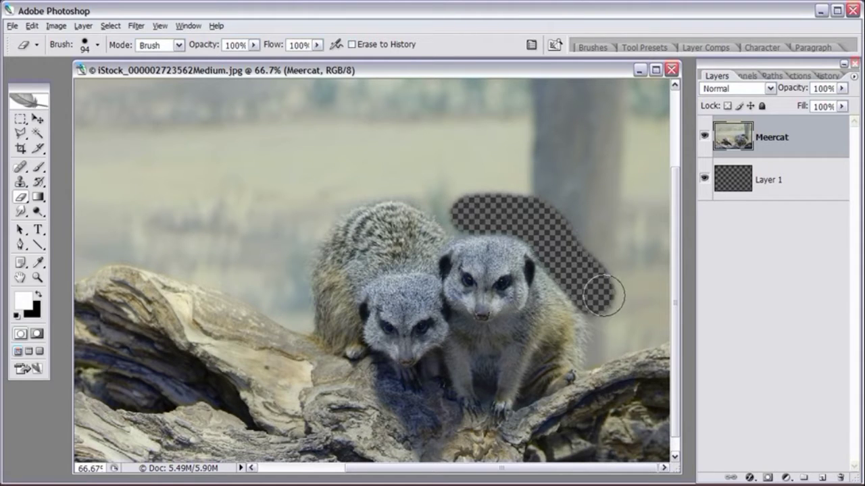
mouse_move(594, 307)
mouse_down()
mouse_move(601, 321)
mouse_move(595, 309)
mouse_up()
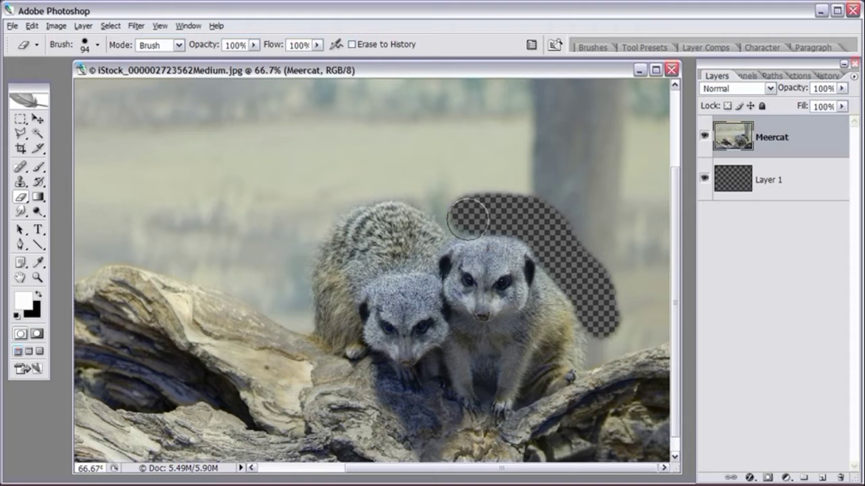
mouse_move(457, 208)
mouse_down()
mouse_move(400, 179)
mouse_move(429, 178)
mouse_move(387, 177)
mouse_move(429, 188)
mouse_move(354, 181)
mouse_move(366, 180)
mouse_move(333, 193)
mouse_move(311, 221)
mouse_move(291, 297)
mouse_move(289, 262)
mouse_up()
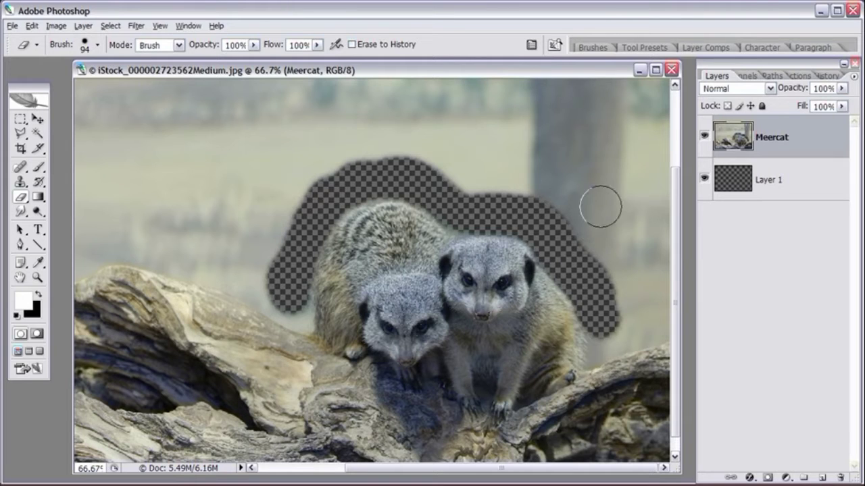
right_click(547, 198)
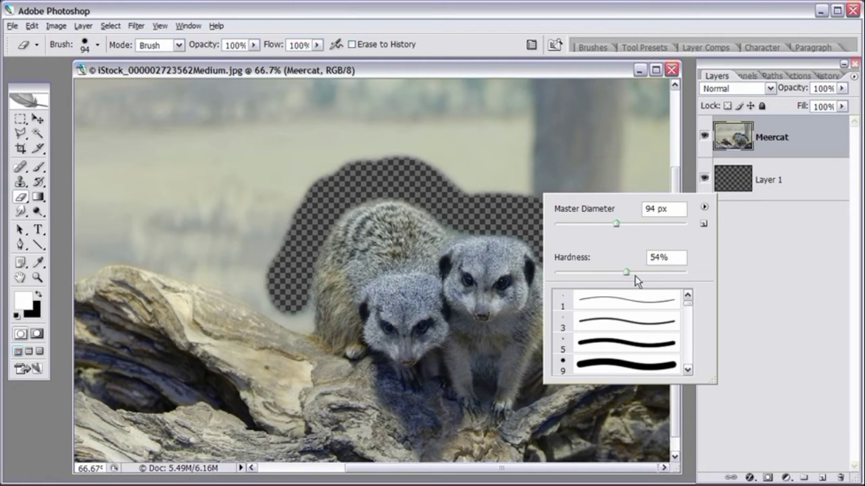
click(618, 77)
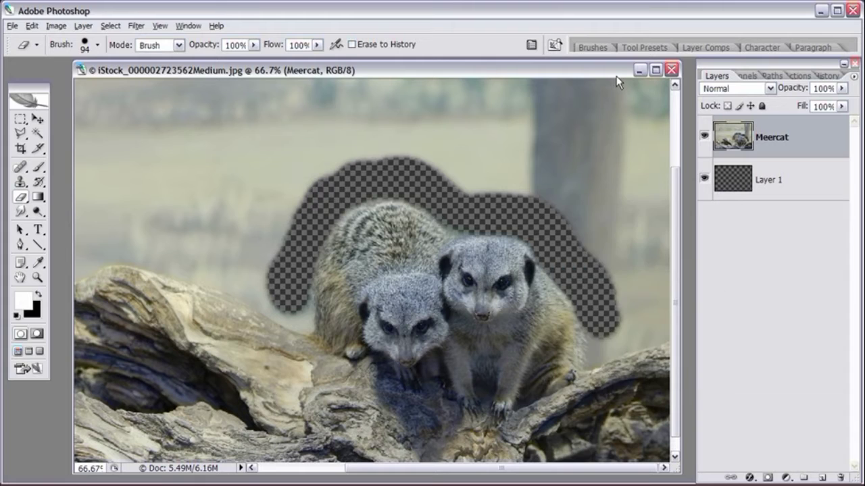
Extend the erased band down the outer side of the front meerkat, and reduce the Eraser brush diameter to 32 px.
mouse_move(603, 330)
mouse_down()
mouse_move(586, 285)
mouse_move(546, 236)
mouse_move(515, 217)
mouse_move(465, 209)
mouse_up()
right_click(464, 209)
drag(517, 236, 506, 236)
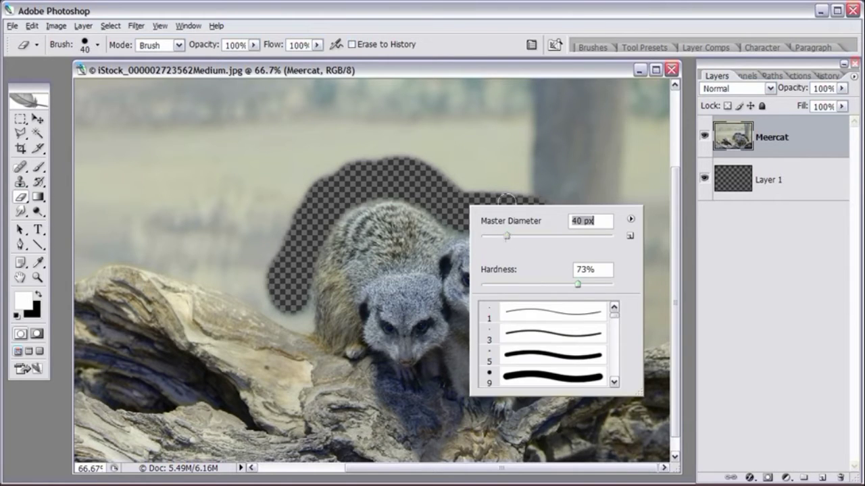
click(488, 78)
click(38, 277)
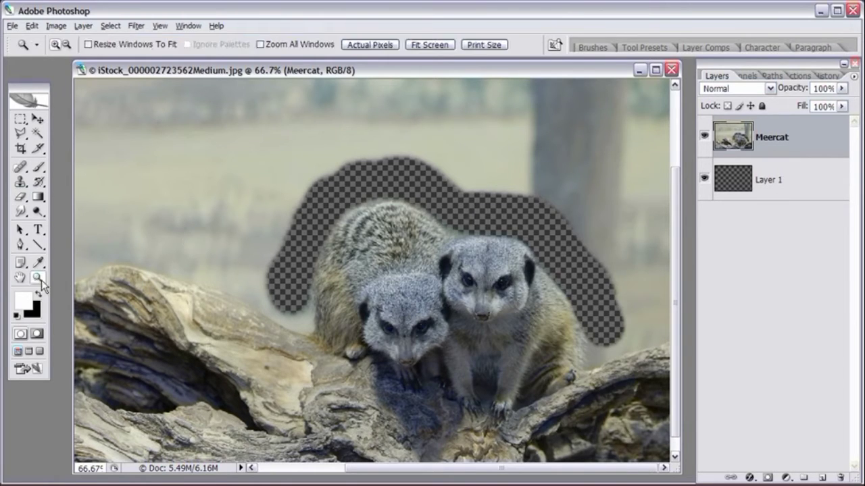
click(468, 264)
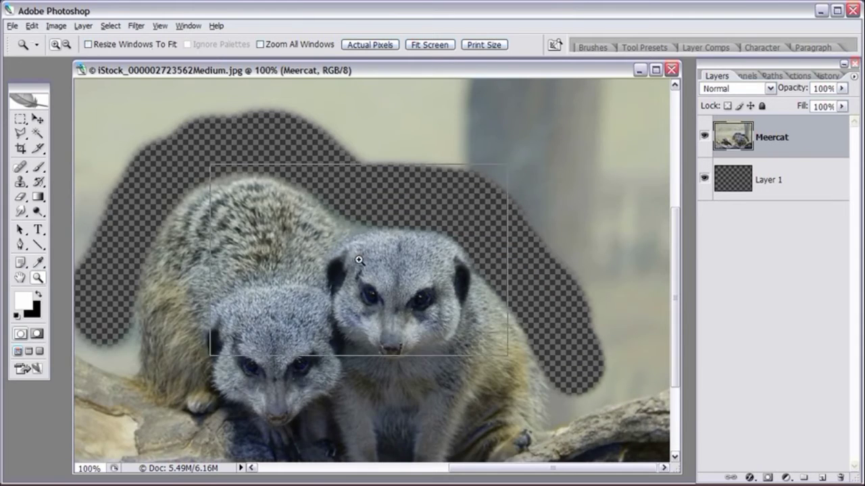
click(362, 260)
click(22, 198)
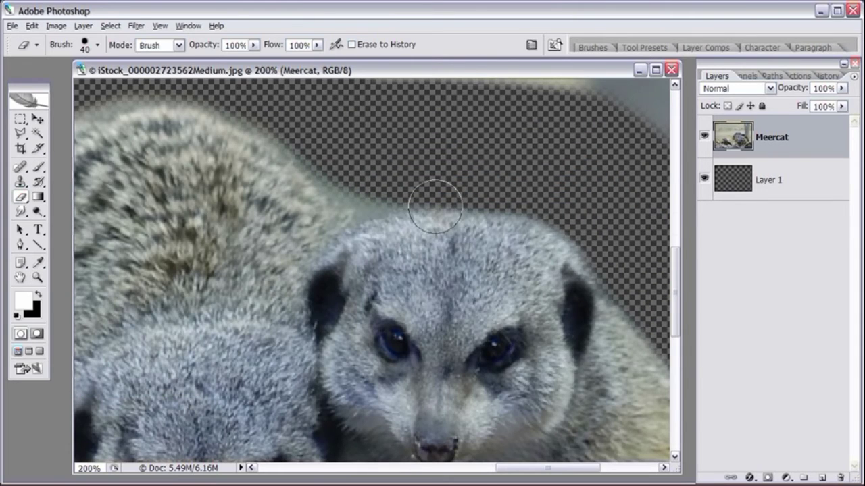
right_click(417, 176)
key(Return)
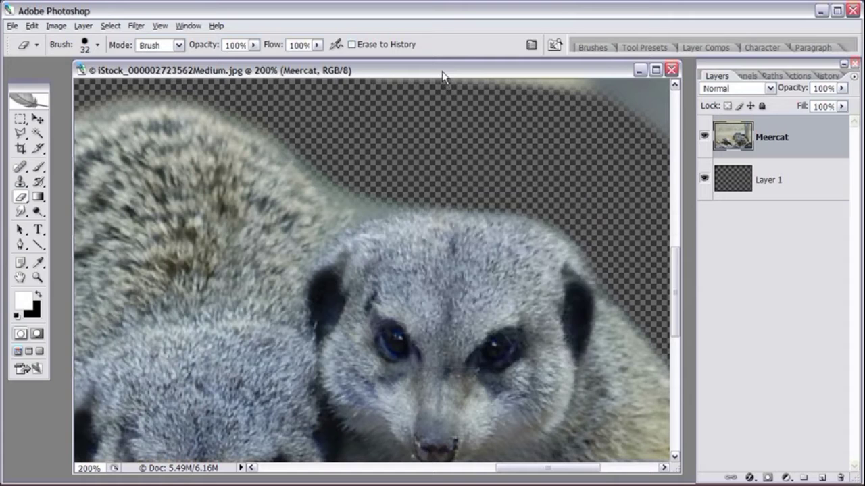
Erase the leftover background fringe close to the fur, from the front meerkat's head over the rear meerkat's back down to the log.
mouse_move(370, 192)
mouse_down()
mouse_move(270, 114)
mouse_move(364, 179)
mouse_move(461, 177)
mouse_move(561, 204)
mouse_move(599, 236)
mouse_move(513, 190)
mouse_move(370, 190)
mouse_up()
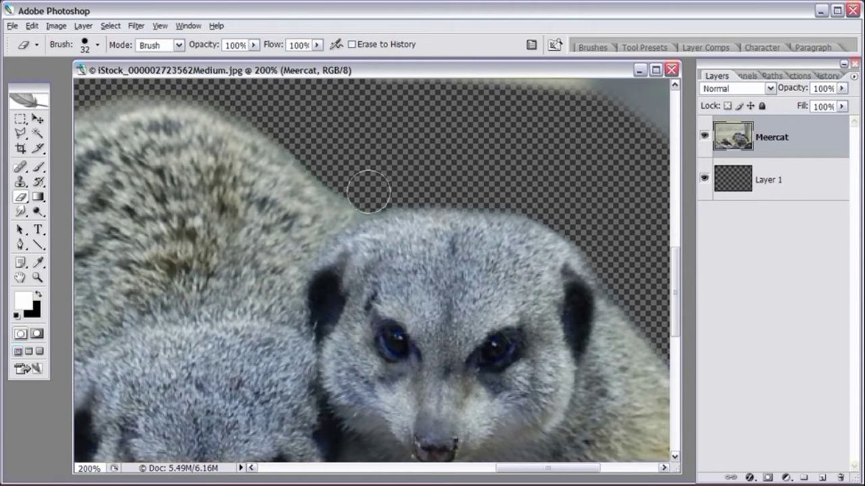
drag(280, 135, 487, 173)
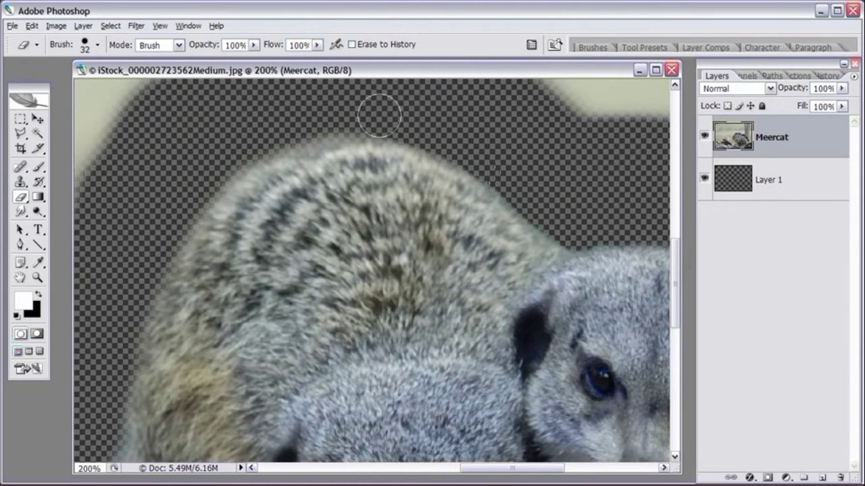
drag(254, 201, 371, 193)
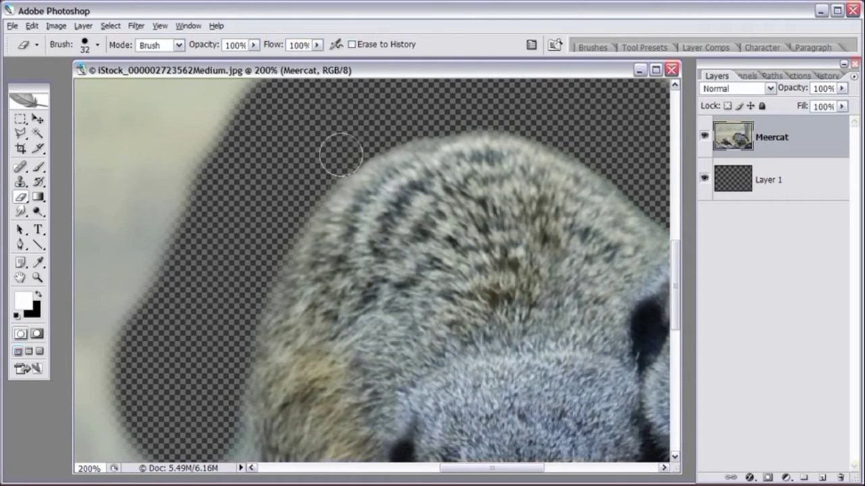
mouse_move(285, 212)
mouse_down()
mouse_move(347, 196)
mouse_move(386, 141)
mouse_up()
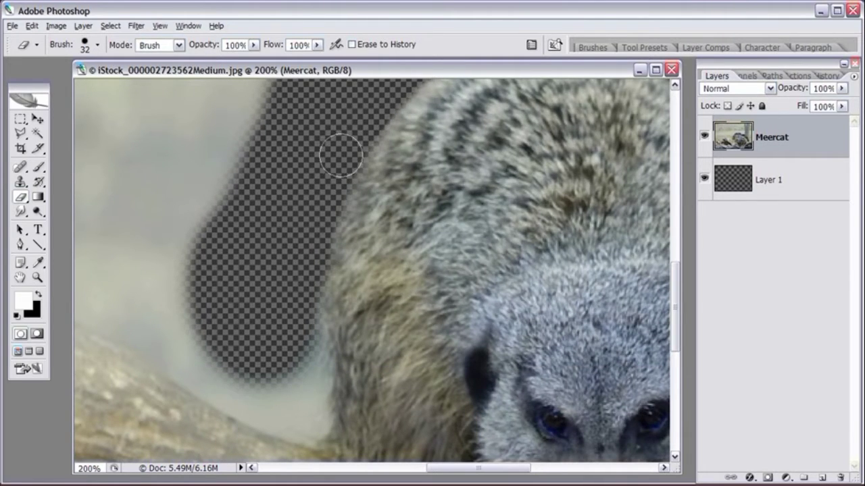
mouse_move(304, 269)
mouse_down()
mouse_move(298, 354)
mouse_move(313, 345)
mouse_move(299, 398)
mouse_move(308, 423)
mouse_move(201, 374)
mouse_move(256, 401)
mouse_move(265, 384)
mouse_move(268, 397)
mouse_move(281, 322)
mouse_up()
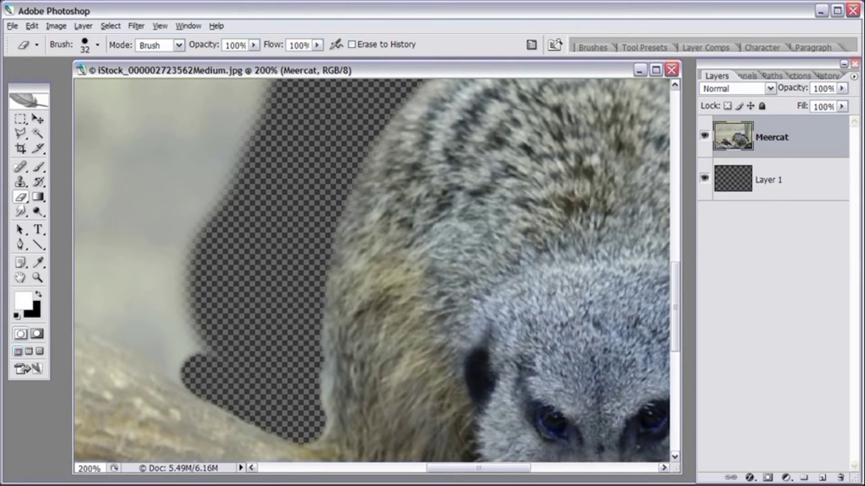
Erase the background between the front meerkat's outer hip and the branch, following the fur edge closely.
key(ctrl+minus)
key(ctrl+minus)
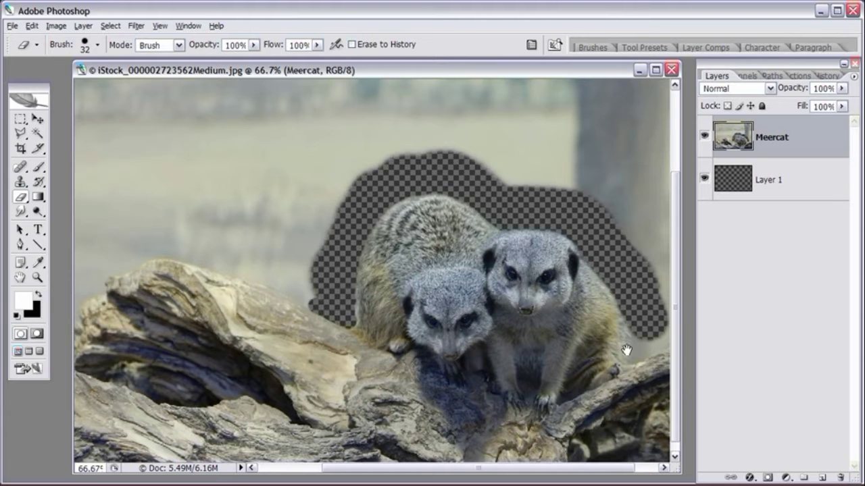
click(37, 278)
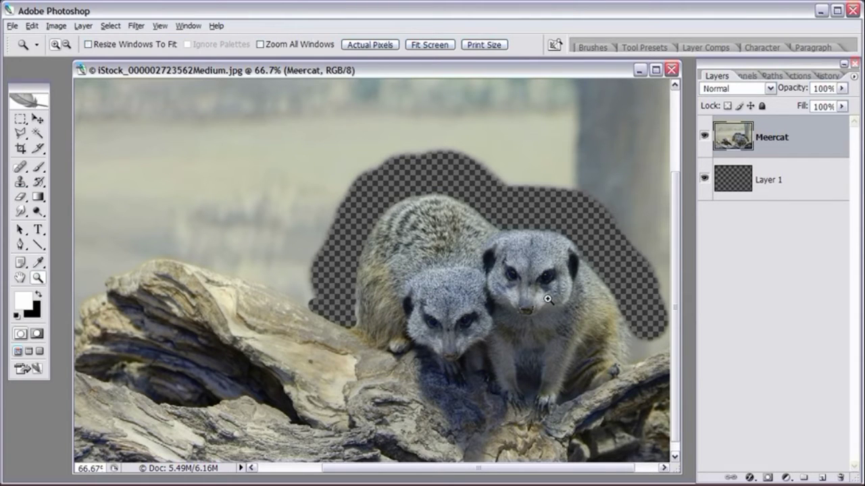
click(643, 341)
click(552, 271)
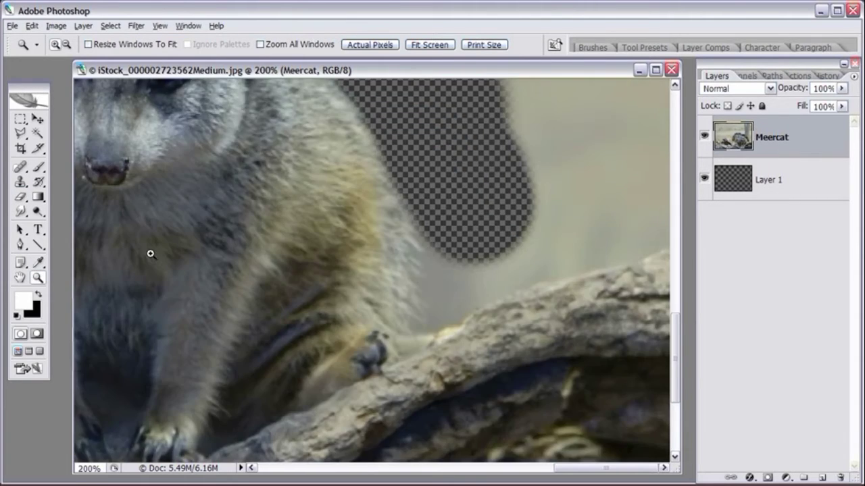
click(21, 197)
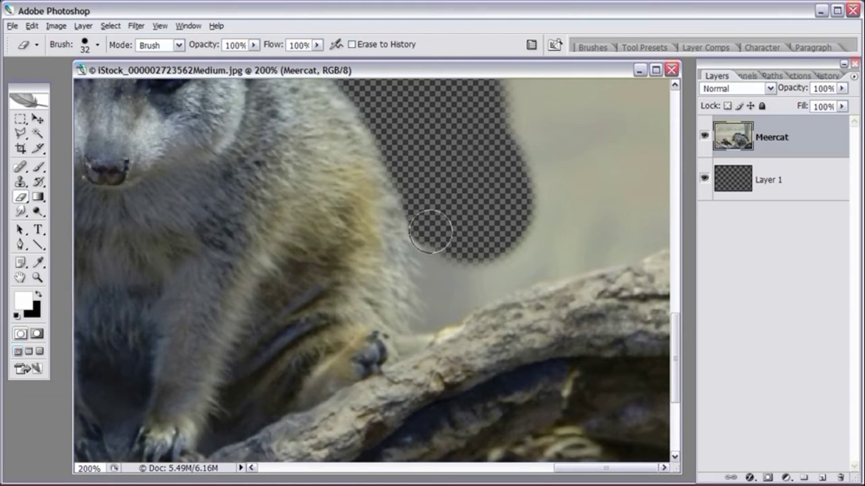
mouse_move(425, 193)
mouse_down()
mouse_move(431, 262)
mouse_move(415, 191)
mouse_move(420, 315)
mouse_move(448, 307)
mouse_move(447, 279)
mouse_move(466, 260)
mouse_move(447, 292)
mouse_move(430, 301)
mouse_move(466, 286)
mouse_move(428, 311)
mouse_move(478, 251)
mouse_move(505, 249)
mouse_up()
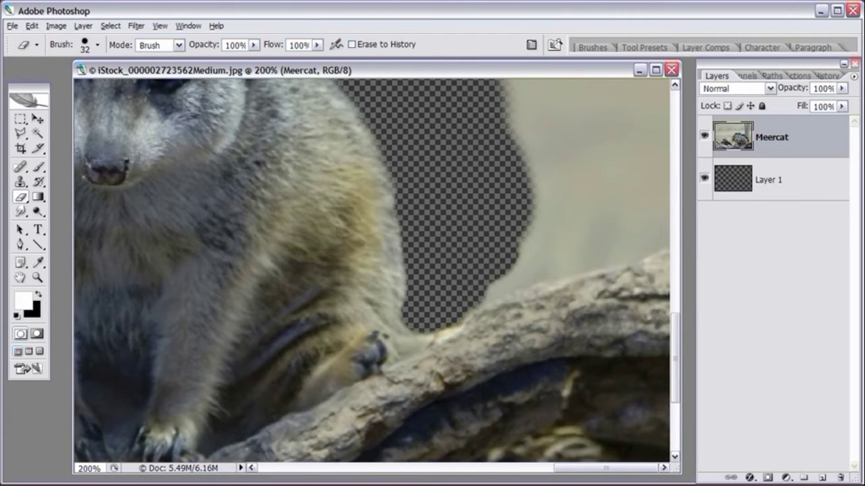
Set the Eraser brush's hardness to about 54% while keeping the 32 px diameter.
key(ctrl+minus)
drag(393, 255, 394, 317)
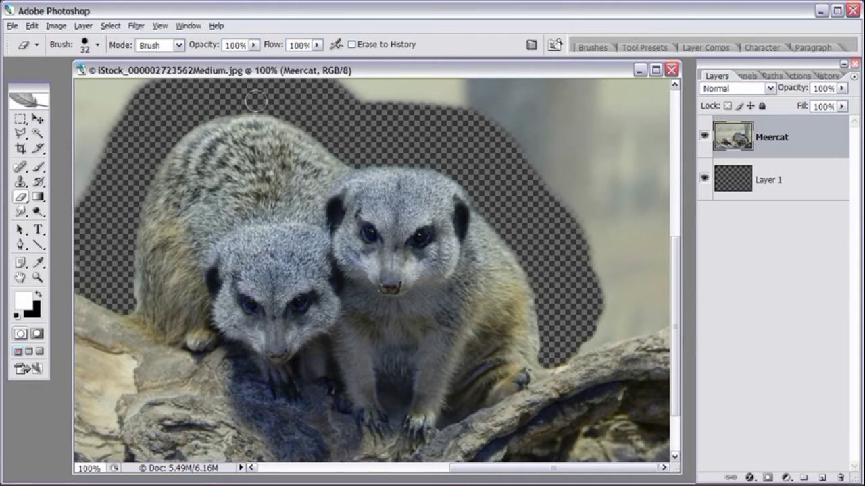
right_click(403, 180)
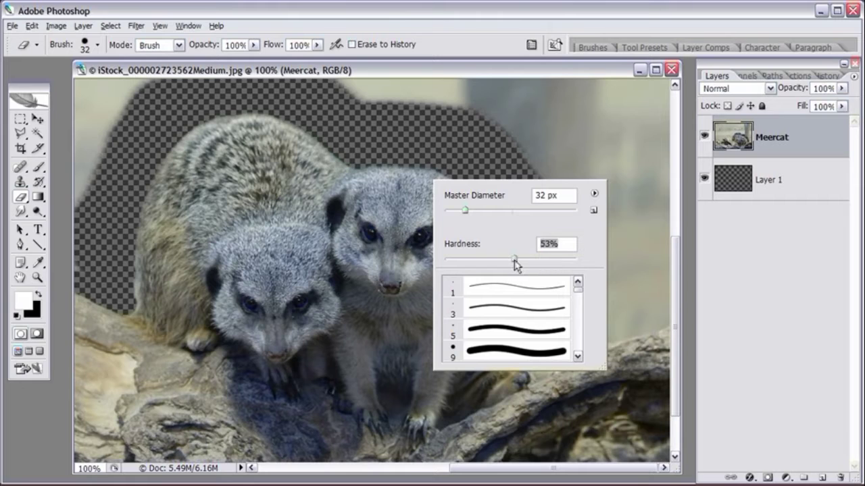
key(Return)
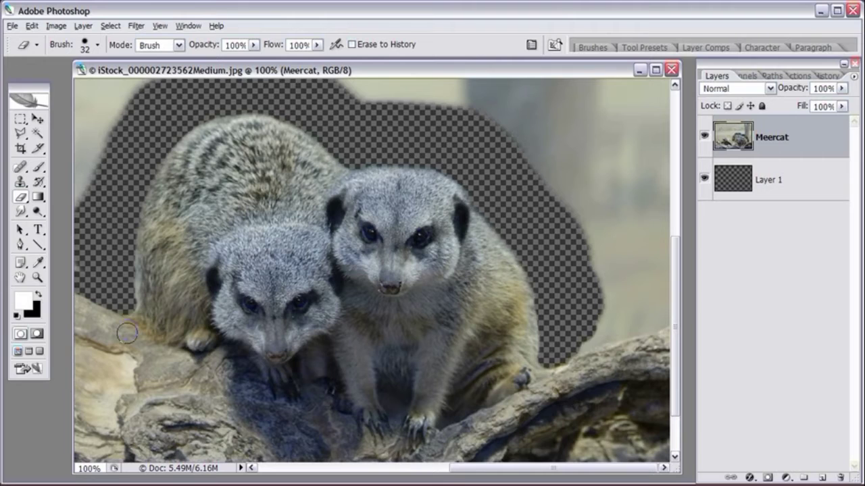
Erase a short stretch of background along the log beside the rear meerkat, and raise the Eraser's hardness to about 76%.
drag(127, 332, 330, 338)
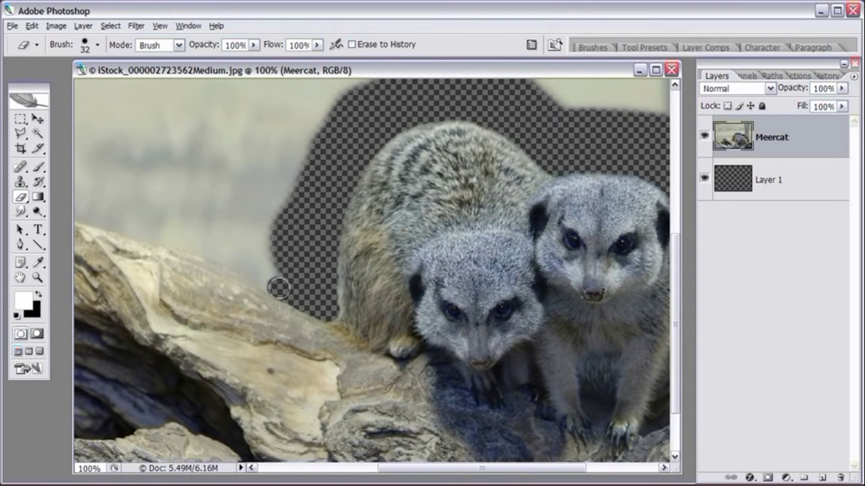
drag(265, 280, 255, 273)
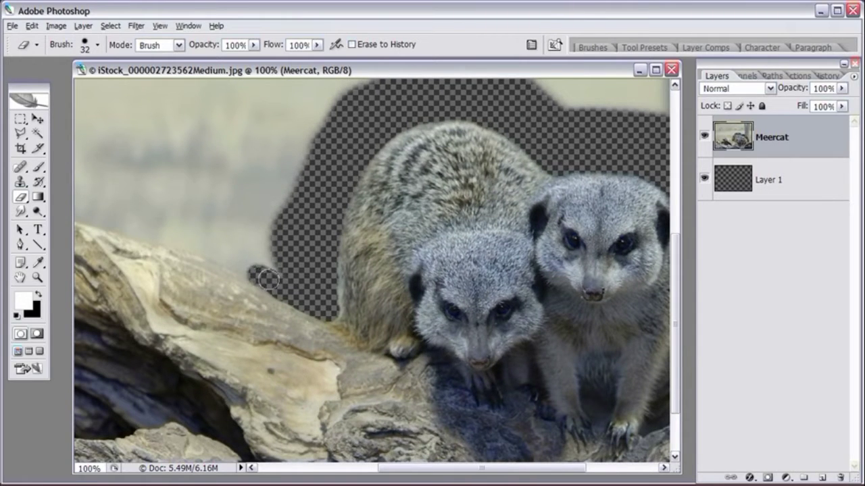
right_click(270, 250)
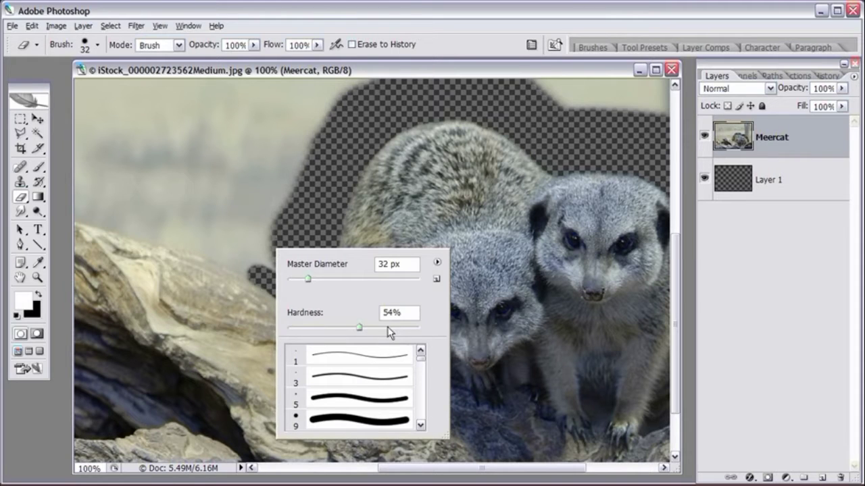
click(346, 74)
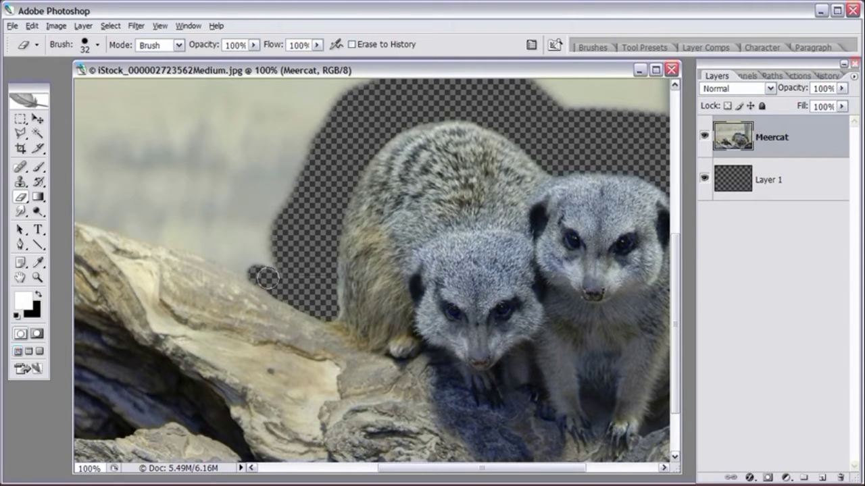
Erase a narrow band of background along the log's upper edge, from the rear meerkat to the log's far end hump.
drag(256, 272, 233, 262)
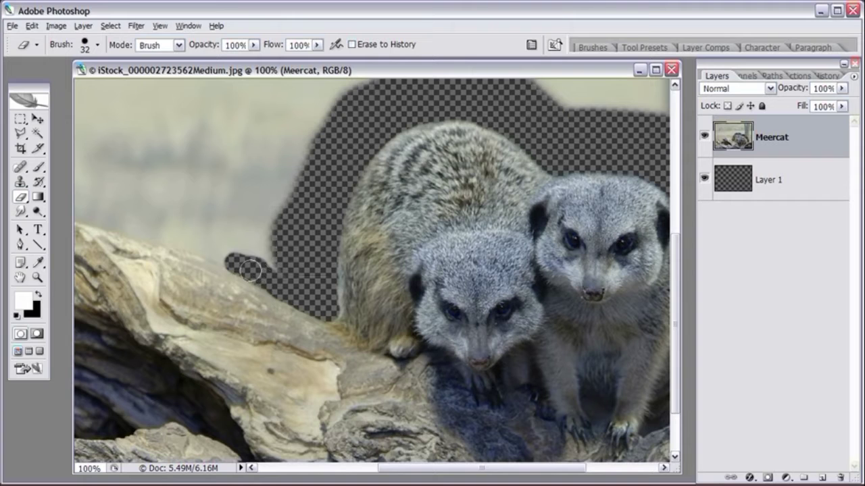
mouse_move(214, 252)
mouse_down()
mouse_move(123, 224)
mouse_move(145, 251)
mouse_move(351, 252)
mouse_up()
drag(327, 222, 257, 209)
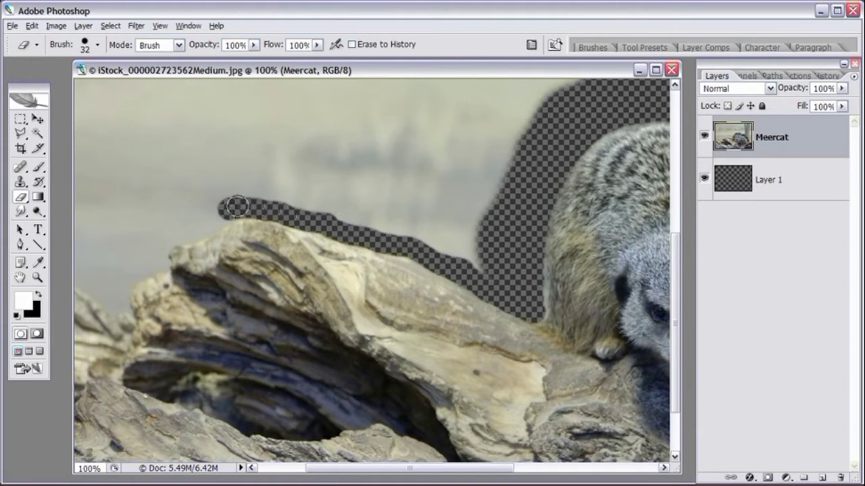
drag(235, 208, 186, 234)
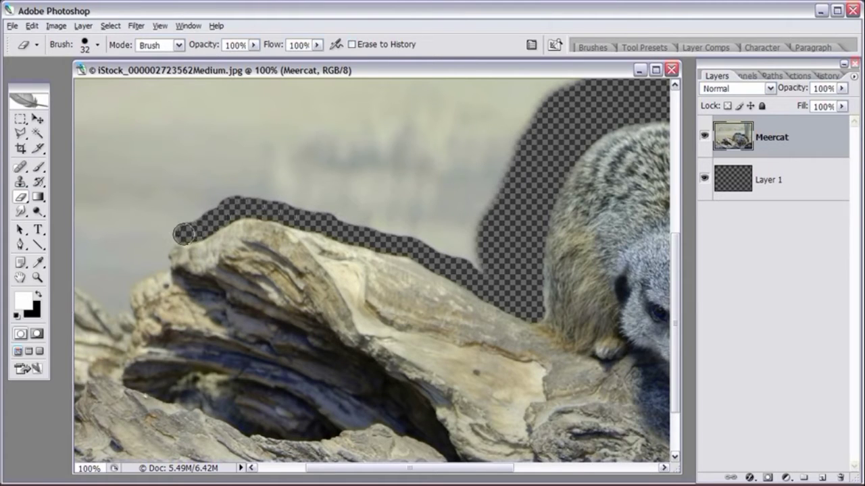
mouse_move(247, 208)
mouse_down()
mouse_move(222, 209)
mouse_move(164, 239)
mouse_move(158, 261)
mouse_move(329, 236)
mouse_up()
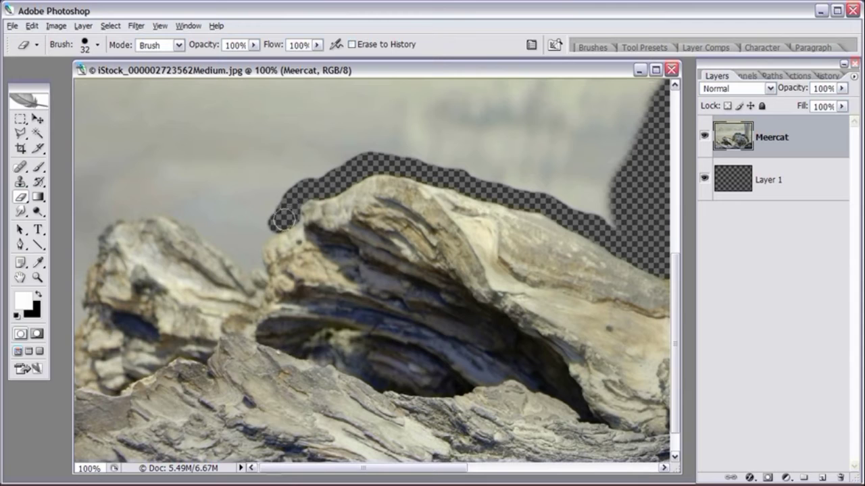
mouse_move(282, 218)
mouse_down()
mouse_move(249, 260)
mouse_move(190, 214)
mouse_move(154, 203)
mouse_move(106, 209)
mouse_up()
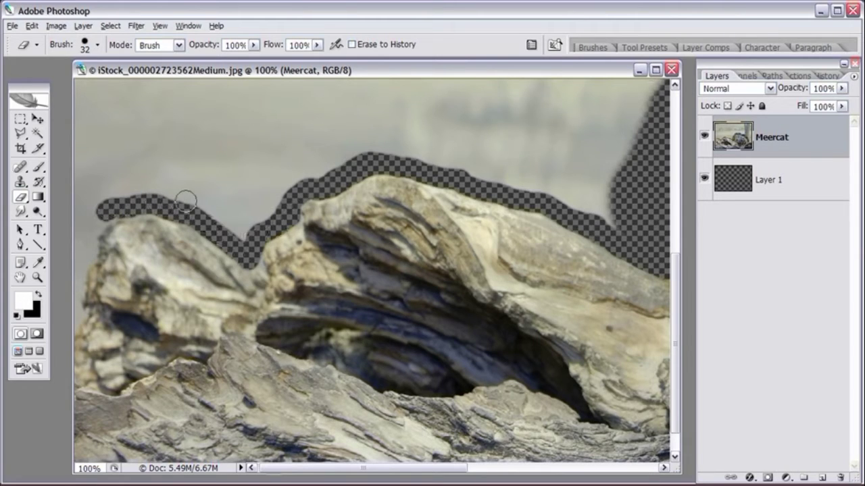
Reduce the Eraser brush to 16 px and erase the background in the log's dip and around its outer end.
right_click(248, 209)
drag(276, 243, 271, 242)
click(274, 82)
drag(254, 261, 238, 237)
drag(360, 264, 362, 253)
mouse_move(108, 206)
mouse_down()
mouse_move(71, 315)
mouse_move(90, 206)
mouse_move(81, 224)
mouse_move(79, 197)
mouse_move(98, 202)
mouse_move(84, 213)
mouse_move(113, 191)
mouse_move(179, 190)
mouse_move(251, 225)
mouse_move(170, 187)
mouse_up()
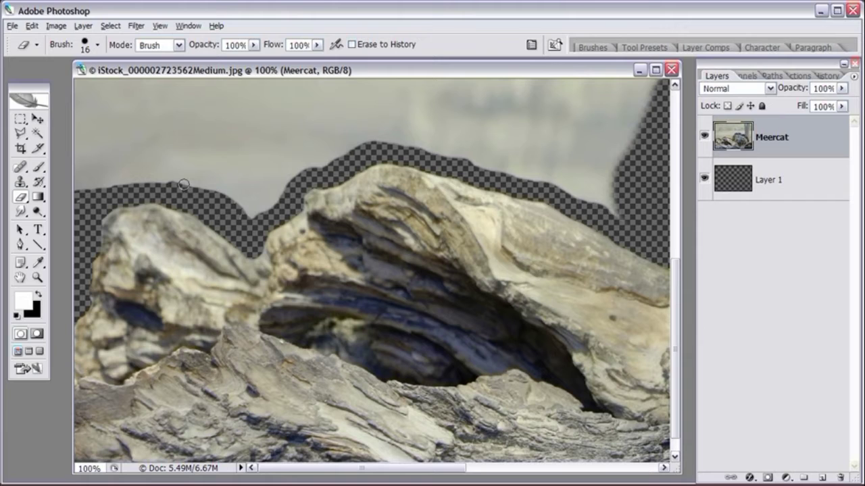
Enlarge the Eraser brush to 31 px and erase the background along the upper edge of the branch beside the front meerkat.
right_click(249, 176)
click(285, 204)
click(290, 65)
drag(249, 202, 158, 180)
drag(508, 197, 211, 225)
drag(446, 223, 214, 236)
drag(458, 236, 299, 187)
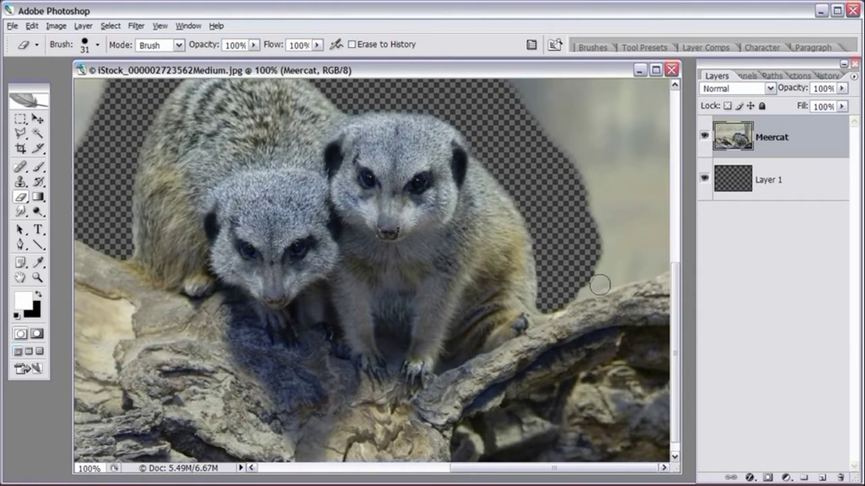
click(38, 278)
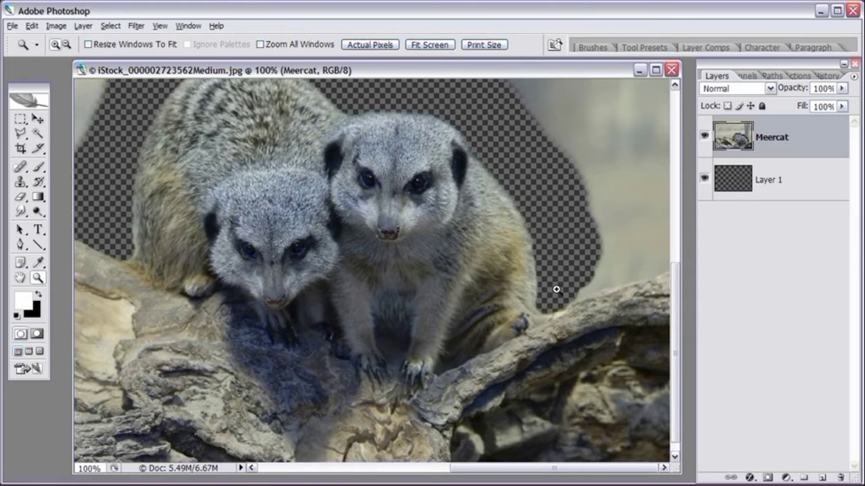
click(623, 286)
click(21, 197)
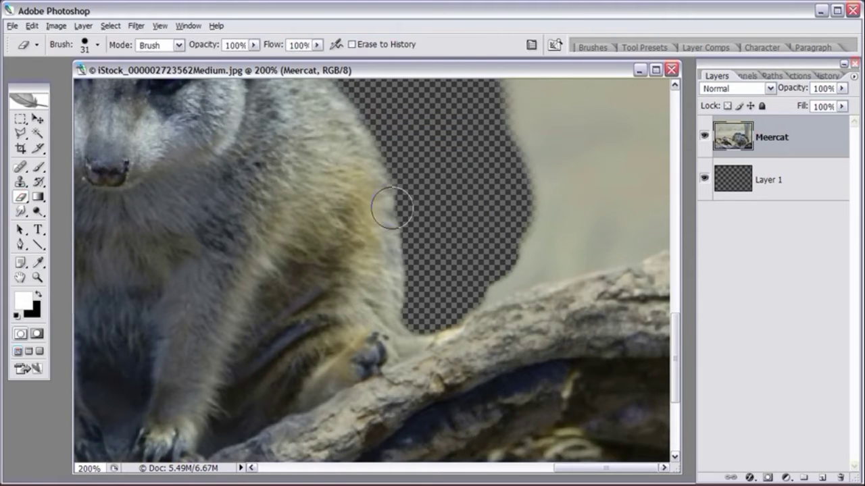
mouse_move(486, 284)
mouse_down()
mouse_move(651, 233)
mouse_move(485, 285)
mouse_move(543, 241)
mouse_move(625, 210)
mouse_move(624, 221)
mouse_move(530, 232)
mouse_move(522, 203)
mouse_up()
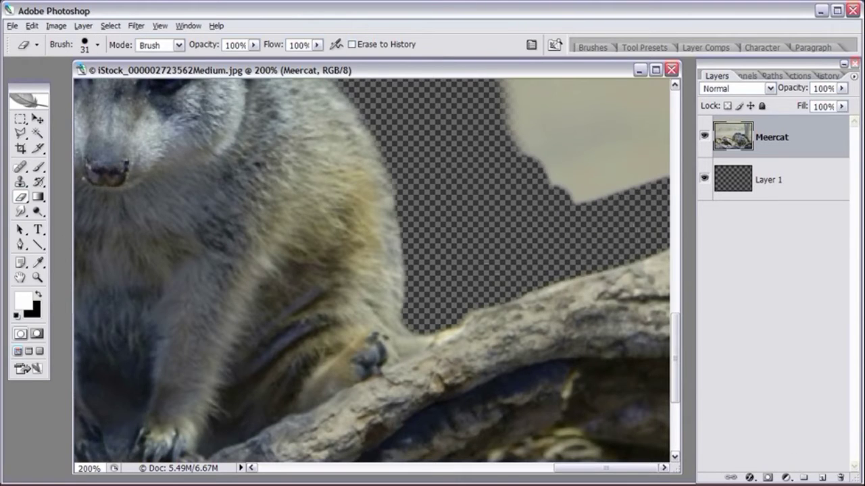
Set the Eraser brush diameter to 186 px and erase the large remaining background area above the log and meerkats.
key(ctrl+minus)
key(ctrl+minus)
key(ctrl+minus)
right_click(380, 154)
drag(394, 183, 448, 182)
text(186)
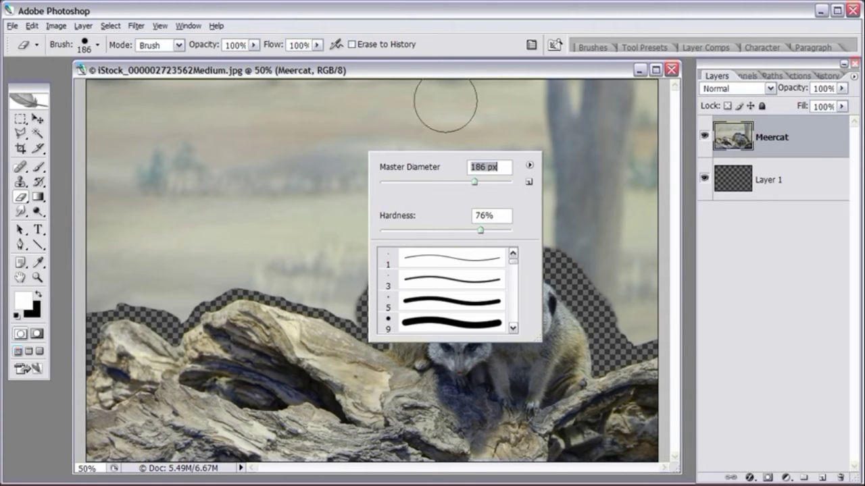
key(Return)
mouse_move(413, 114)
mouse_down()
mouse_move(386, 118)
mouse_move(62, 79)
mouse_move(140, 106)
mouse_move(128, 160)
mouse_move(121, 154)
mouse_move(104, 180)
mouse_move(95, 289)
mouse_move(91, 145)
mouse_move(326, 96)
mouse_move(643, 95)
mouse_move(659, 223)
mouse_move(652, 305)
mouse_move(635, 321)
mouse_move(616, 286)
mouse_move(577, 254)
mouse_move(435, 208)
mouse_move(377, 242)
mouse_move(353, 292)
mouse_move(243, 230)
mouse_move(209, 182)
mouse_move(626, 146)
mouse_move(595, 224)
mouse_move(460, 187)
mouse_move(646, 171)
mouse_move(384, 173)
mouse_move(399, 174)
mouse_move(242, 146)
mouse_move(348, 203)
mouse_move(233, 185)
mouse_move(161, 201)
mouse_move(133, 271)
mouse_move(120, 277)
mouse_move(177, 242)
mouse_move(206, 240)
mouse_move(341, 278)
mouse_move(245, 260)
mouse_move(171, 288)
mouse_move(144, 271)
mouse_up()
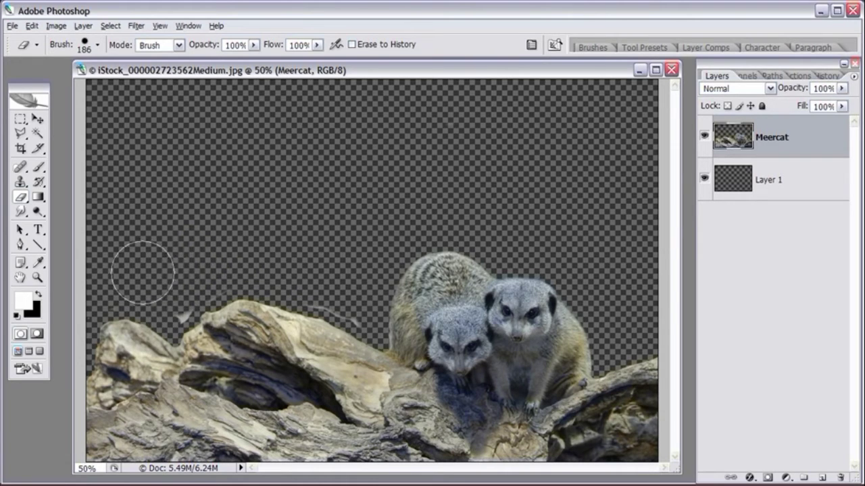
Reduce the Eraser brush diameter to 108 px for the background remnants near the log.
right_click(203, 251)
click(281, 278)
key(Return)
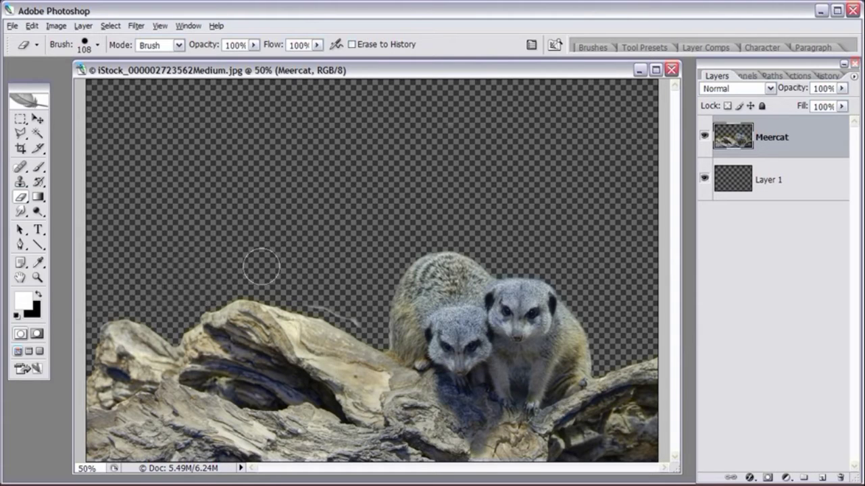
Erase the thin background streak remaining above the log's sloping upper edge.
drag(309, 289, 360, 311)
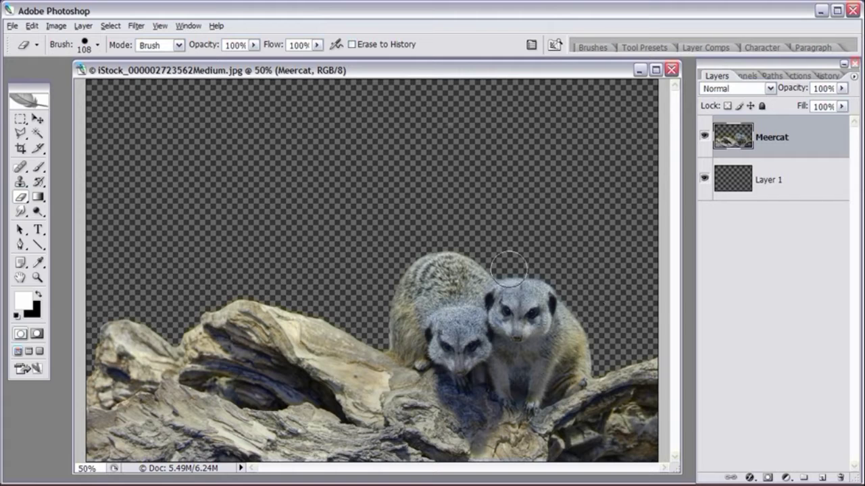
Add a new layer above the Meercat layer and name it Fur.
click(37, 277)
drag(264, 155, 658, 338)
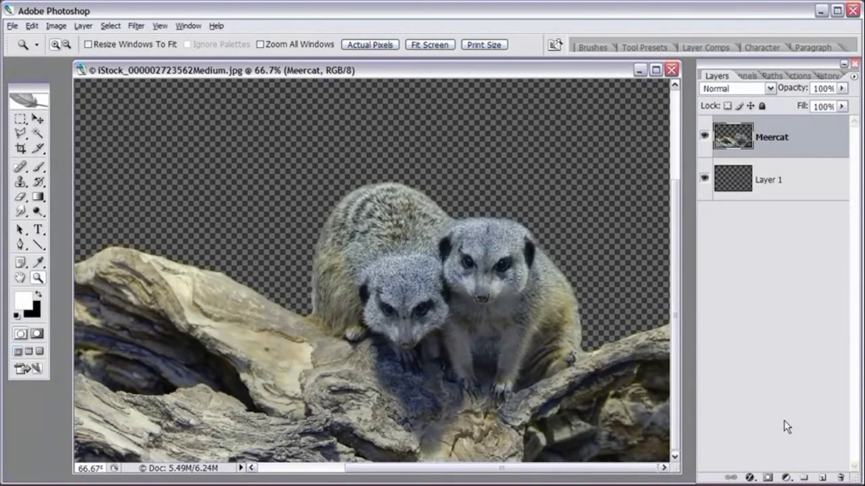
click(822, 478)
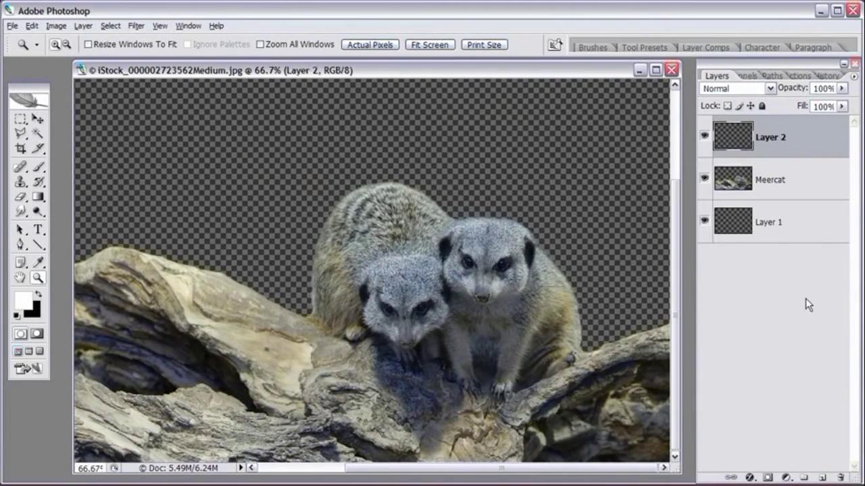
double_click(770, 138)
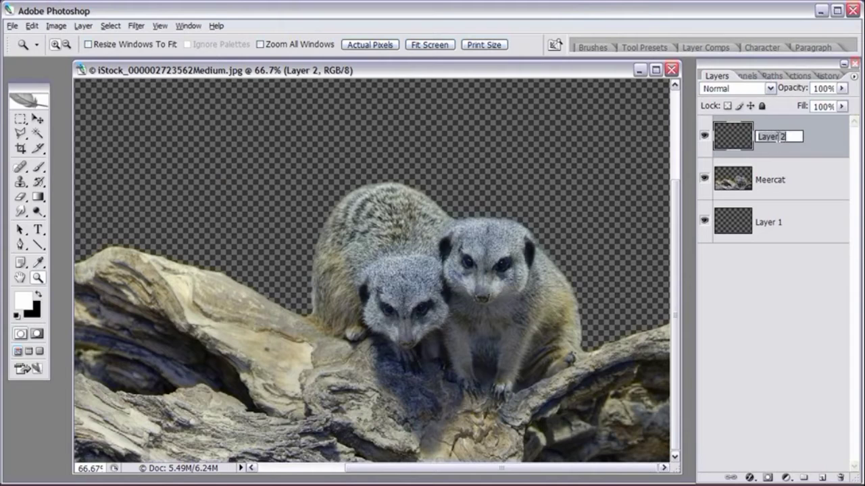
text(Fur)
key(Return)
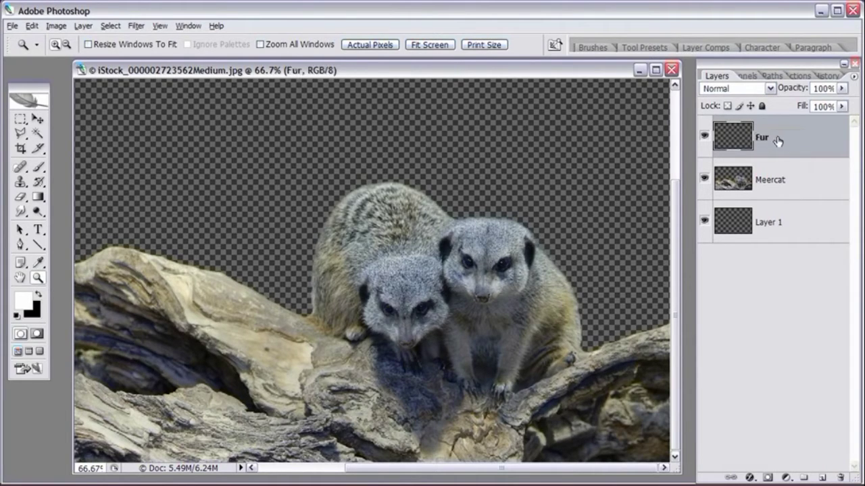
Pick the Smudge tool for the Fur layer and review its strength, brush diameter and hardness over the meerkats.
key(e)
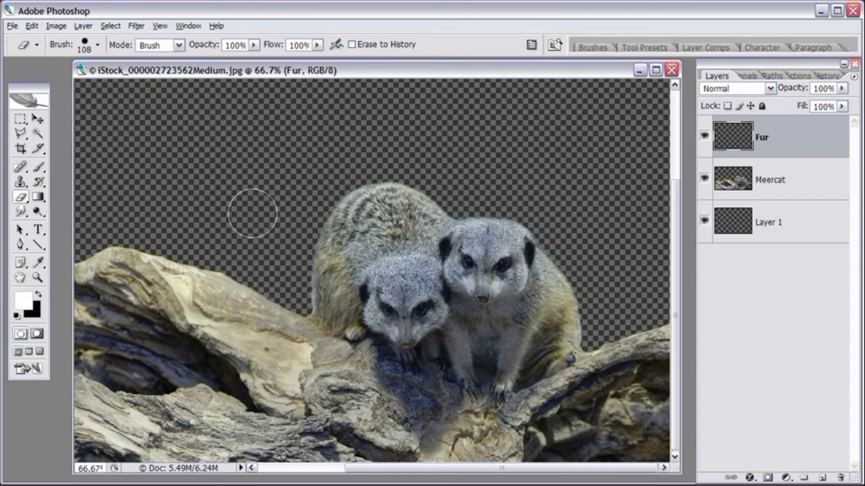
click(22, 213)
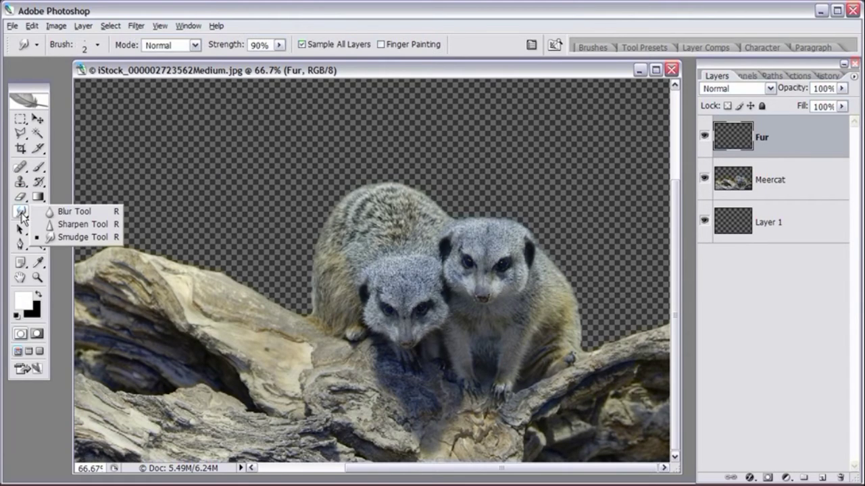
click(79, 238)
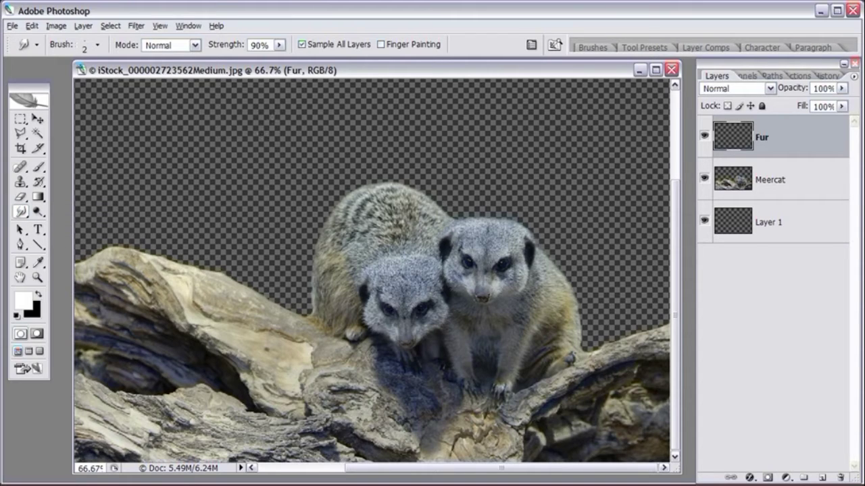
click(260, 44)
click(39, 277)
drag(300, 139, 670, 394)
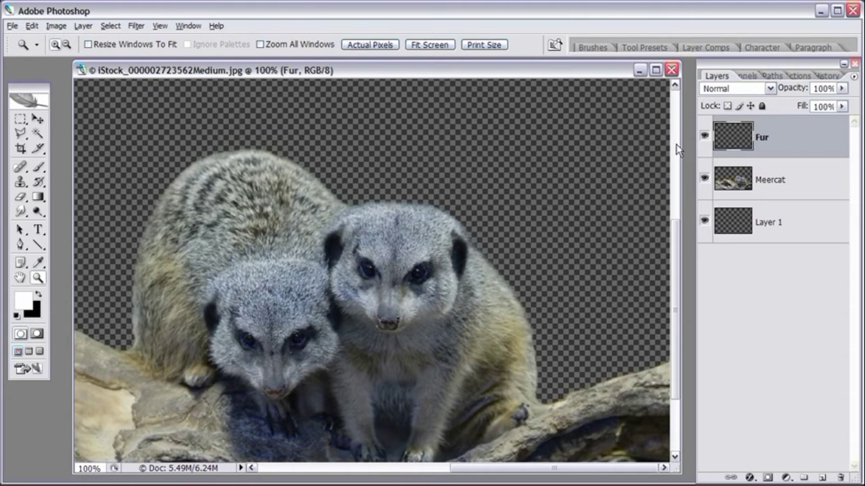
drag(20, 211, 72, 236)
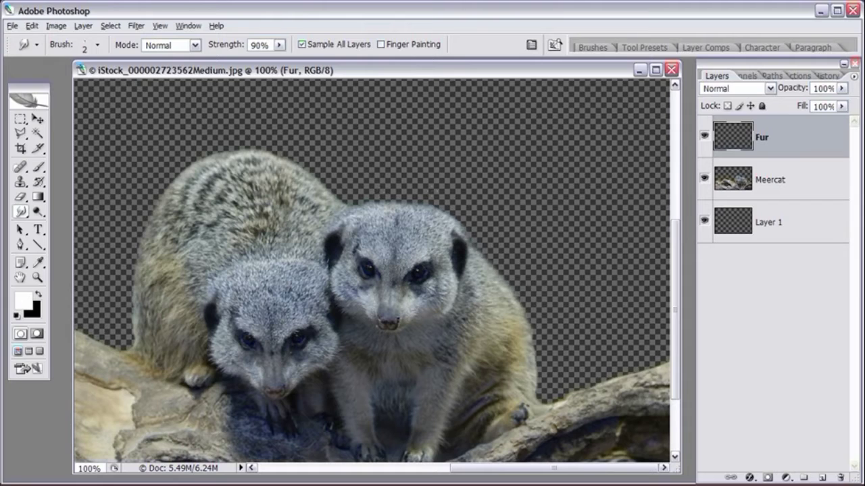
right_click(449, 187)
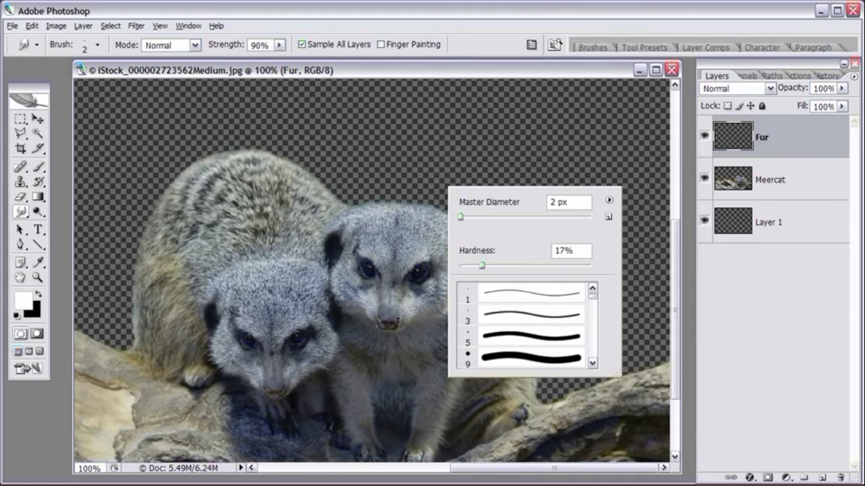
click(471, 63)
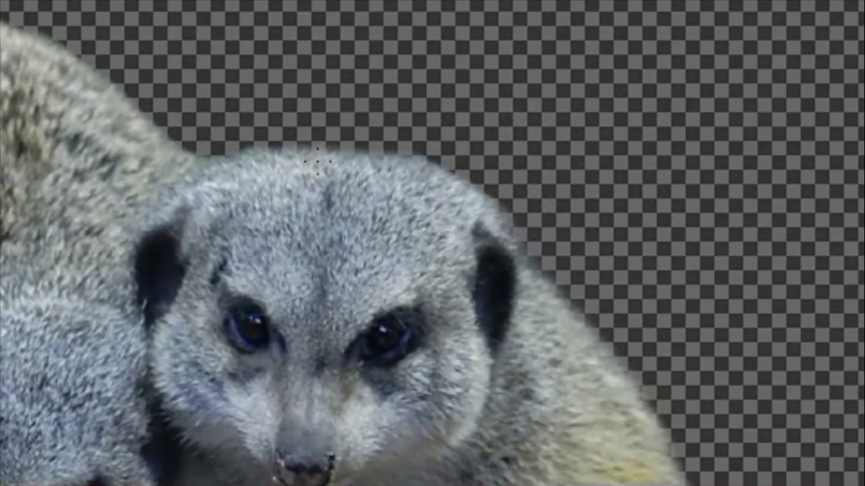
Smudge a tuft of fine hairs outward from the top edge of the right-hand meerkat's head.
drag(321, 169, 298, 121)
mouse_move(306, 154)
mouse_down()
mouse_move(282, 128)
mouse_move(261, 132)
mouse_up()
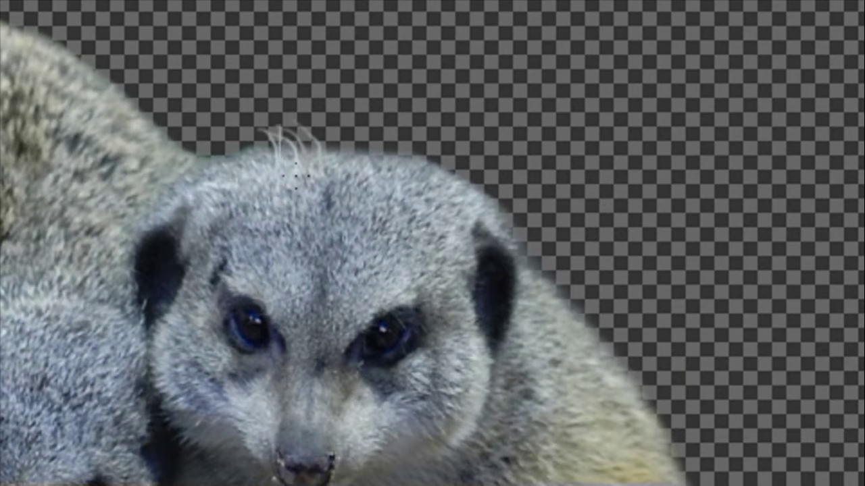
drag(285, 160, 275, 124)
drag(269, 160, 249, 122)
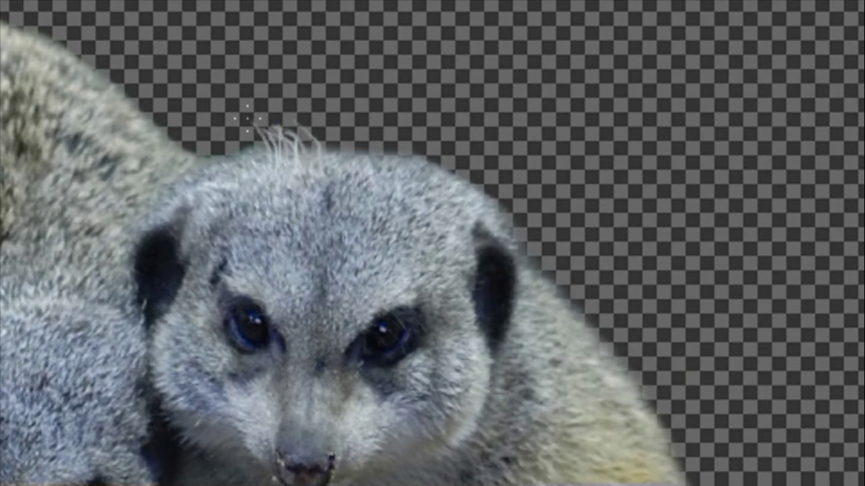
mouse_move(253, 170)
mouse_down()
mouse_move(234, 120)
mouse_move(239, 130)
mouse_up()
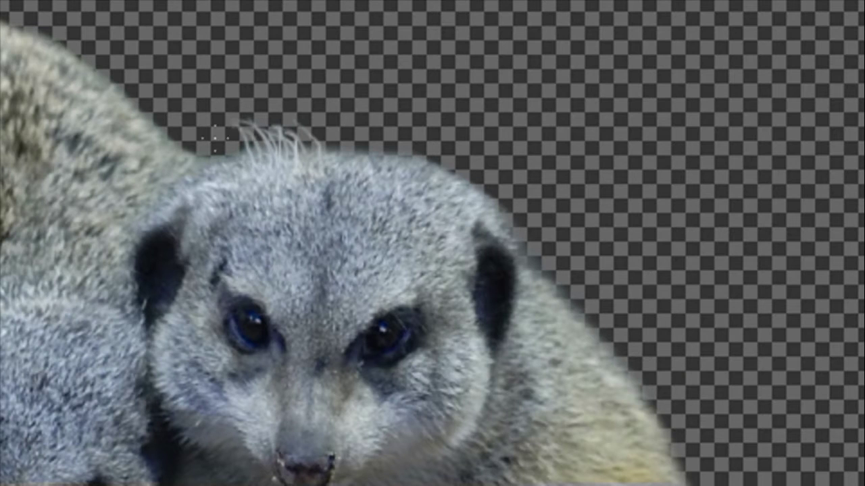
drag(299, 168, 273, 119)
mouse_move(296, 161)
mouse_down()
mouse_move(264, 145)
mouse_move(271, 163)
mouse_move(230, 105)
mouse_up()
drag(275, 121, 229, 100)
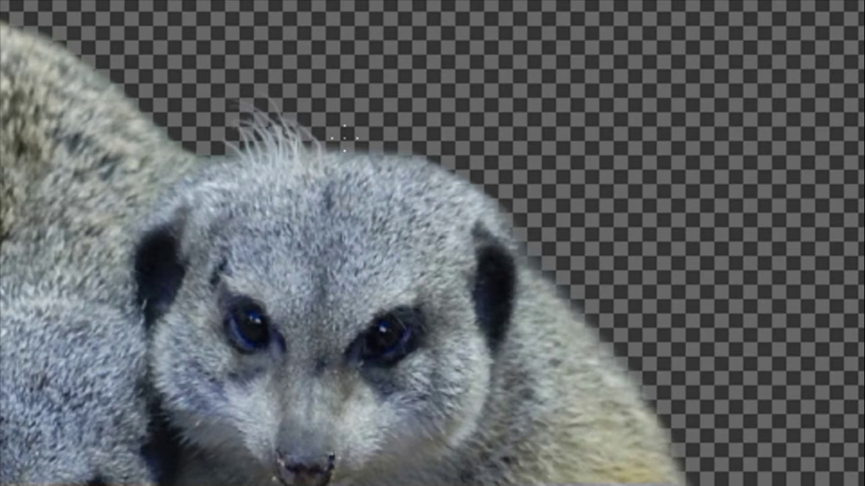
Reduce the Smudge brush diameter to 1 px and pull a finer hair from the outer side of the head tuft.
right_click(233, 176)
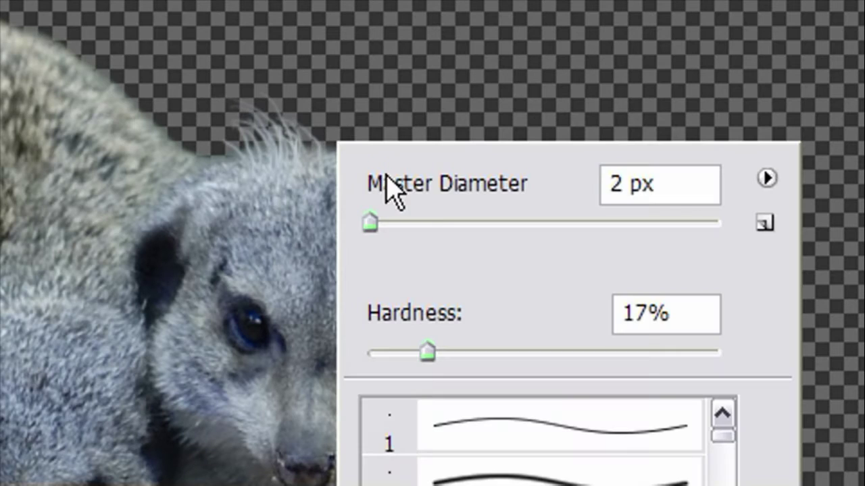
drag(371, 225, 368, 227)
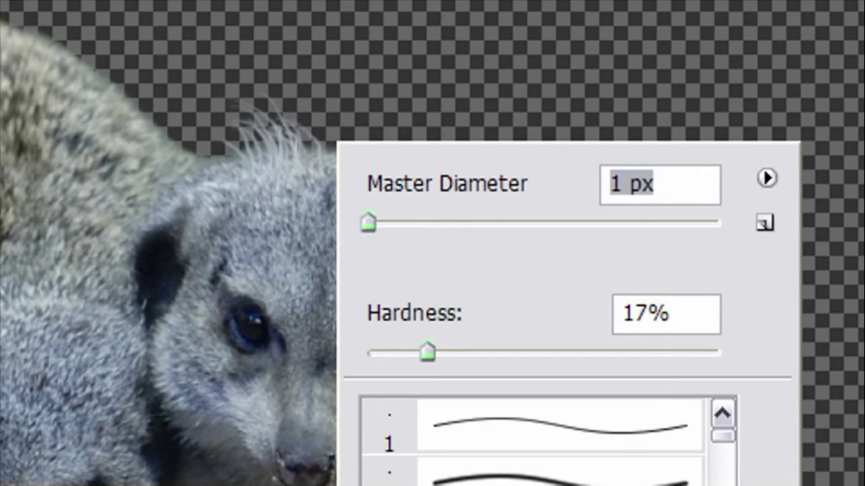
key(Return)
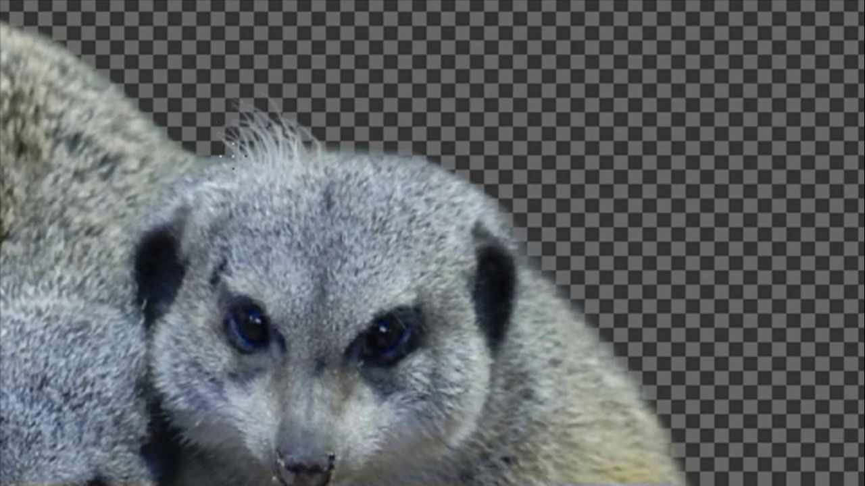
drag(237, 174, 207, 134)
Set the Smudge brush diameter to 2 px and pull more hairs out of the existing head tuft.
right_click(287, 161)
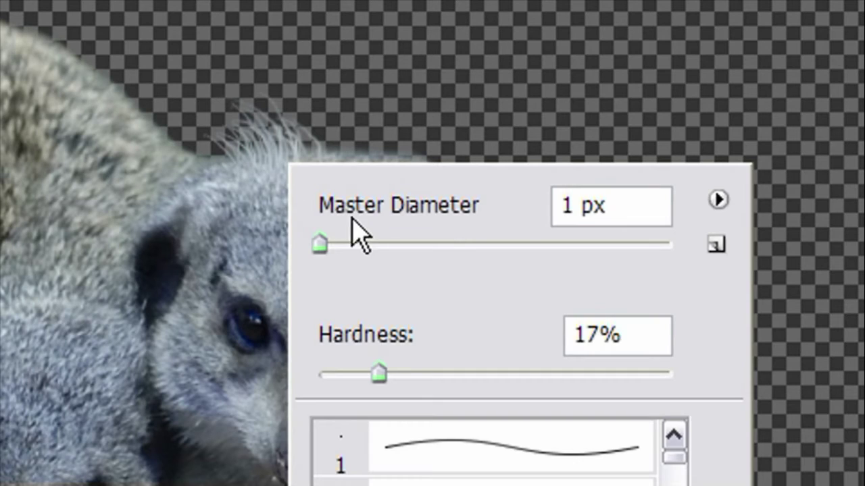
drag(565, 209, 546, 216)
text(2)
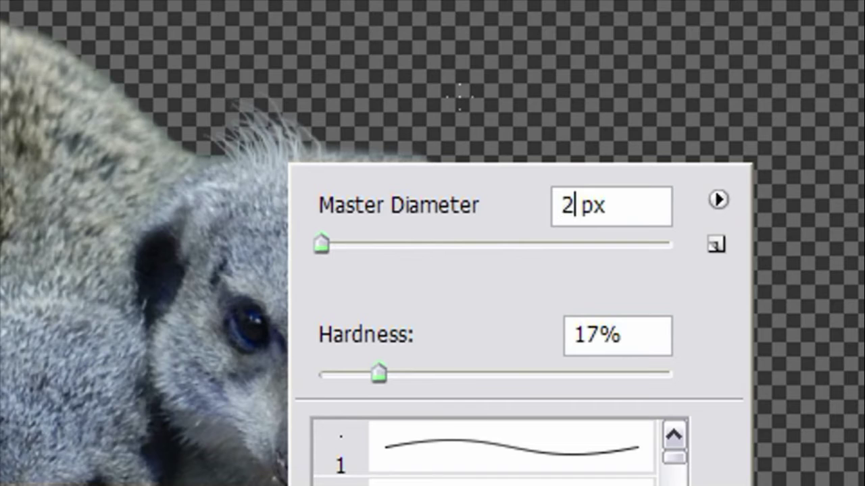
key(Return)
mouse_move(222, 173)
mouse_down()
mouse_move(202, 140)
mouse_move(215, 136)
mouse_up()
drag(263, 168, 251, 121)
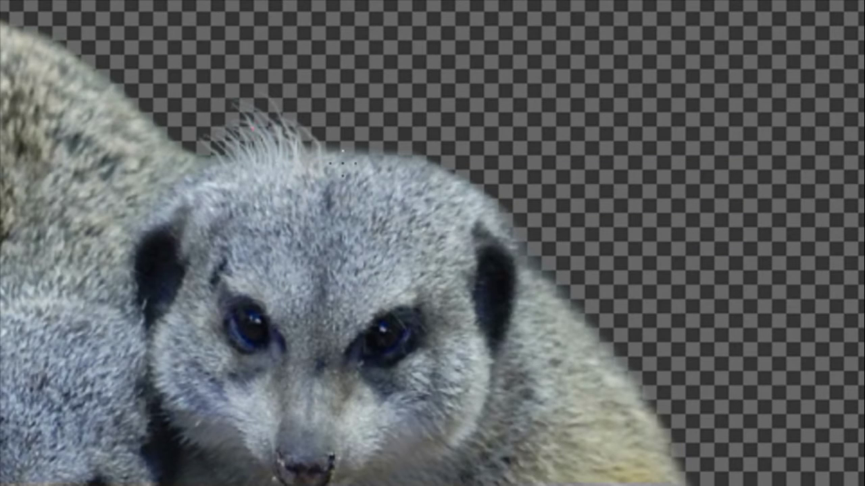
Smudge several short hairs outward along the bare edge of the head on the other side of the tuft.
drag(355, 162, 376, 131)
drag(388, 162, 409, 142)
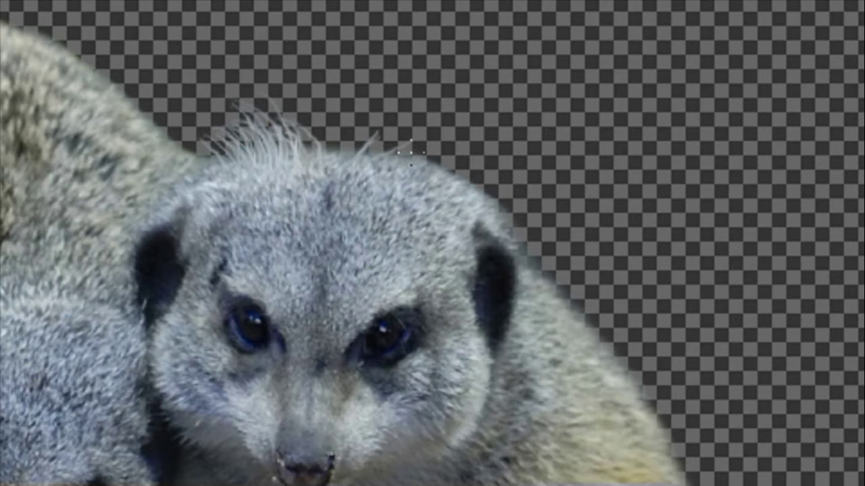
mouse_move(380, 168)
mouse_down()
mouse_move(400, 140)
mouse_move(426, 147)
mouse_move(397, 137)
mouse_up()
drag(359, 167, 377, 135)
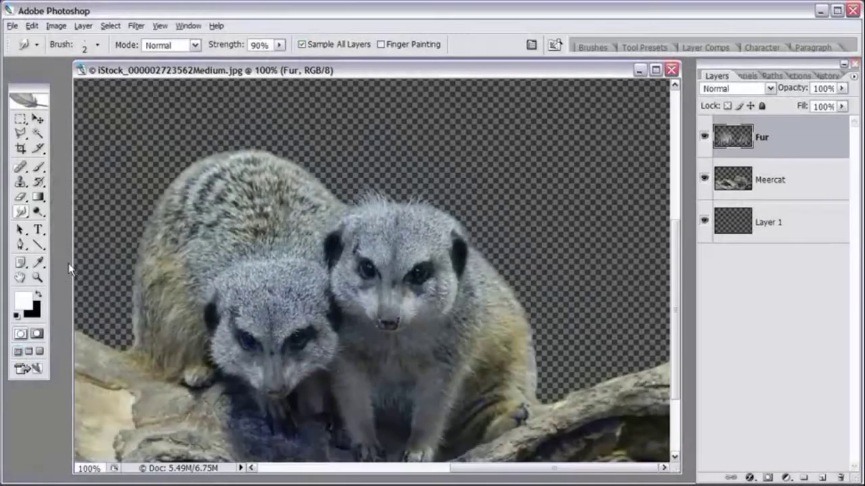
Smudge slanting hairs from the right-hand meerkat's crown along the head edge towards its outer ear.
click(37, 277)
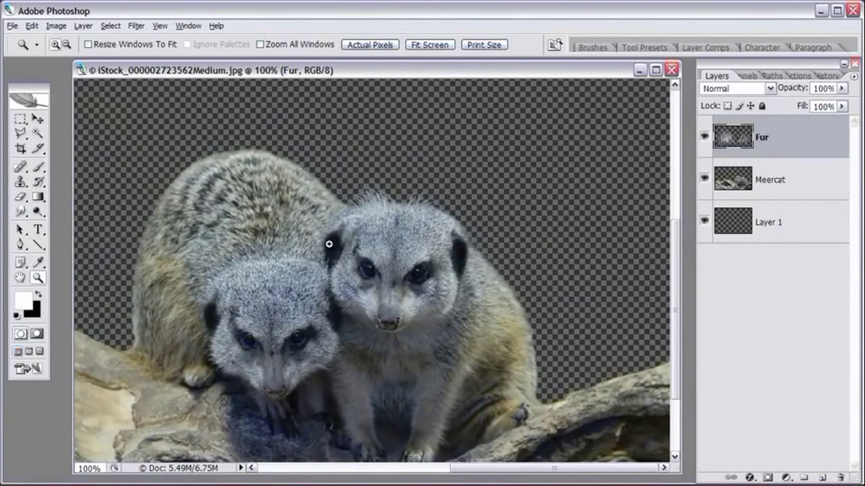
click(413, 220)
click(20, 210)
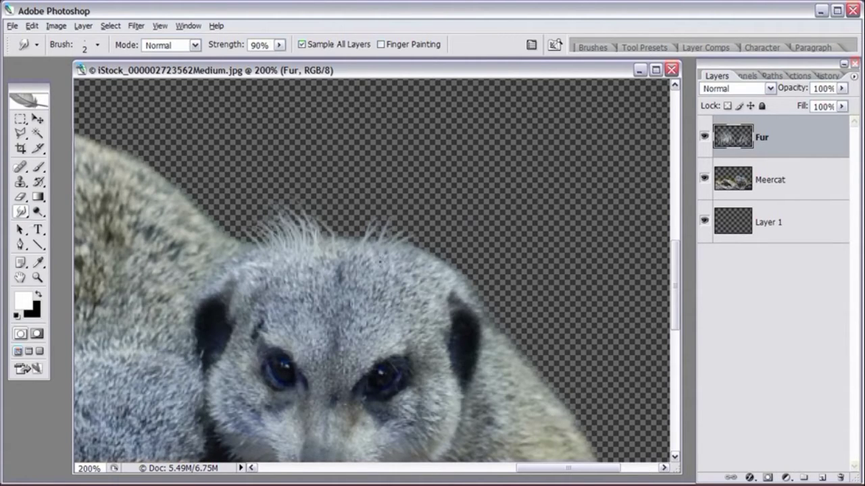
drag(393, 248, 438, 230)
drag(403, 257, 437, 235)
mouse_move(389, 246)
mouse_down()
mouse_move(415, 225)
mouse_move(383, 234)
mouse_move(397, 223)
mouse_move(423, 224)
mouse_up()
mouse_move(397, 251)
mouse_down()
mouse_move(428, 231)
mouse_move(407, 262)
mouse_move(422, 264)
mouse_move(465, 241)
mouse_move(431, 258)
mouse_move(464, 232)
mouse_up()
mouse_move(410, 246)
mouse_down()
mouse_move(432, 270)
mouse_move(455, 262)
mouse_move(423, 280)
mouse_move(429, 268)
mouse_move(468, 249)
mouse_up()
drag(404, 246, 448, 231)
mouse_move(439, 262)
mouse_down()
mouse_move(475, 245)
mouse_move(470, 263)
mouse_move(476, 245)
mouse_up()
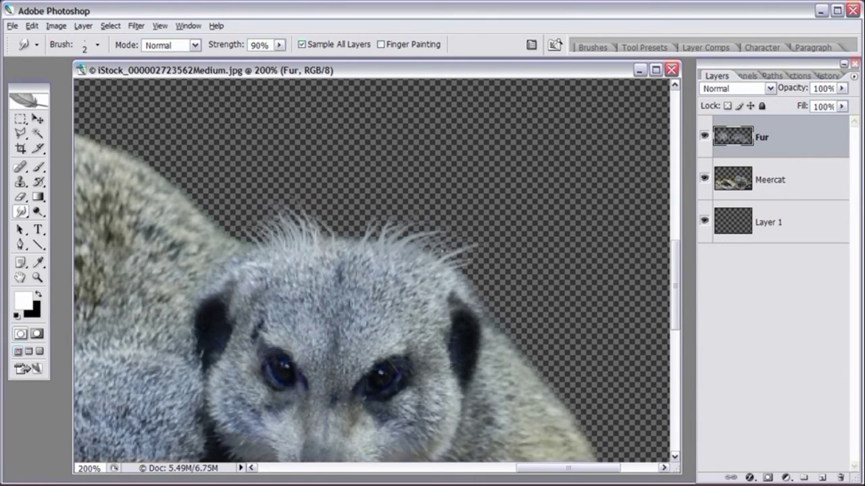
Fill the gap at the middle of the crown with smudged hairs leaning to both sides.
drag(370, 245, 382, 223)
drag(373, 256, 406, 214)
drag(404, 245, 440, 221)
mouse_move(335, 244)
mouse_down()
mouse_move(332, 206)
mouse_move(322, 212)
mouse_up()
drag(345, 244, 368, 205)
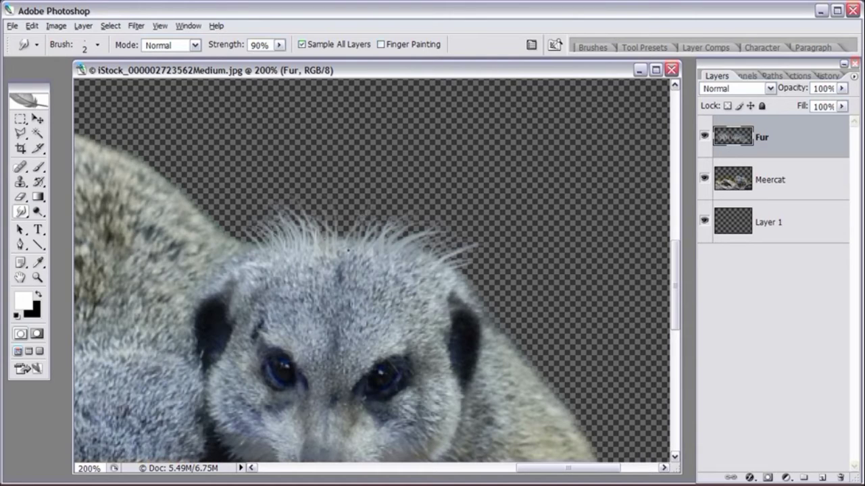
mouse_move(343, 240)
mouse_down()
mouse_move(320, 203)
mouse_move(331, 201)
mouse_move(311, 196)
mouse_up()
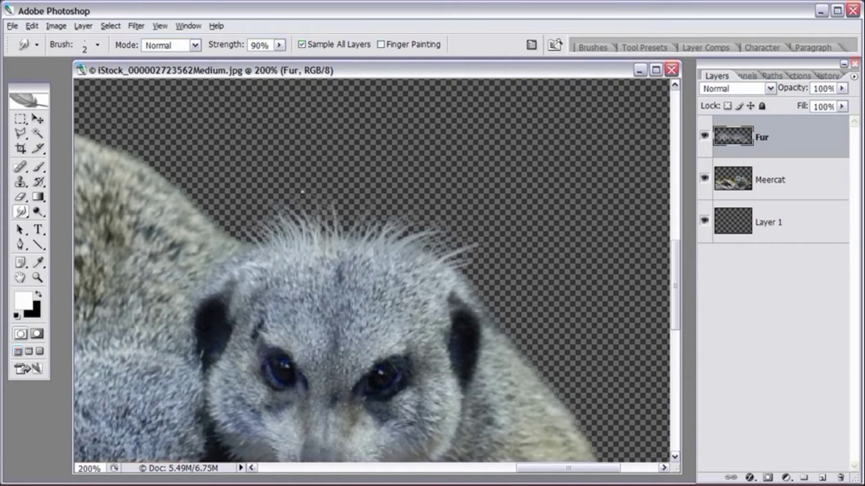
Thicken the fur across the whole top of the head with extra smudged hairs on both sides of the crown.
mouse_move(350, 246)
mouse_down()
mouse_move(363, 211)
mouse_move(365, 244)
mouse_move(372, 213)
mouse_move(372, 222)
mouse_move(385, 206)
mouse_up()
drag(375, 239, 410, 206)
drag(424, 252, 455, 241)
drag(306, 250, 291, 204)
drag(311, 237, 277, 208)
mouse_move(365, 245)
mouse_down()
mouse_move(406, 220)
mouse_move(381, 257)
mouse_move(406, 217)
mouse_move(403, 238)
mouse_move(431, 225)
mouse_move(421, 237)
mouse_move(430, 215)
mouse_up()
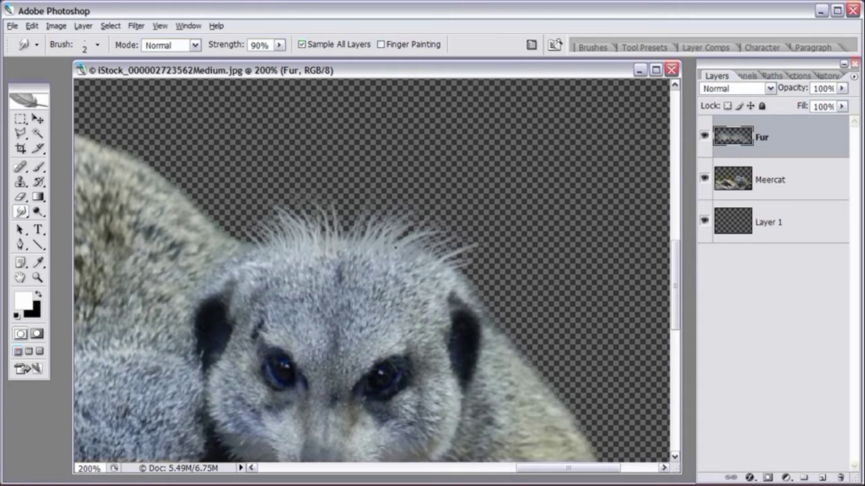
mouse_move(414, 245)
mouse_down()
mouse_move(399, 259)
mouse_move(449, 216)
mouse_up()
drag(285, 236, 255, 203)
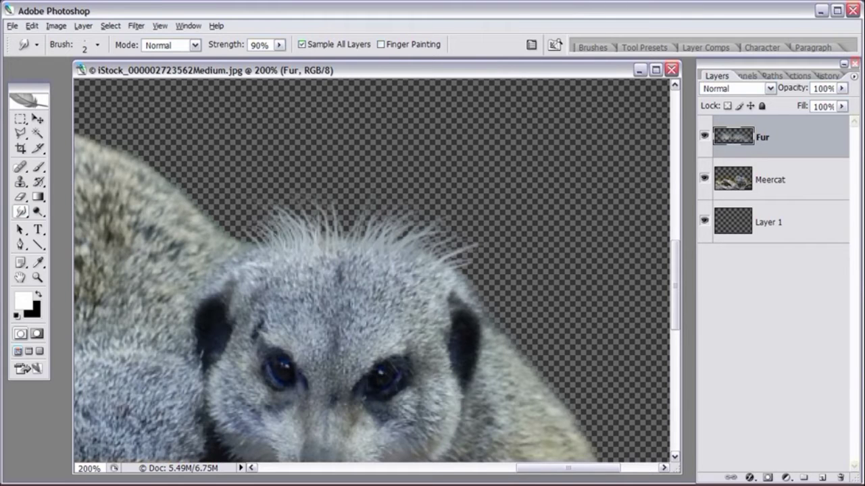
Toggle the Fur layer's visibility off and on to compare the meerkat's head with and without the smudged hairs.
key(ctrl+minus)
key(ctrl+minus)
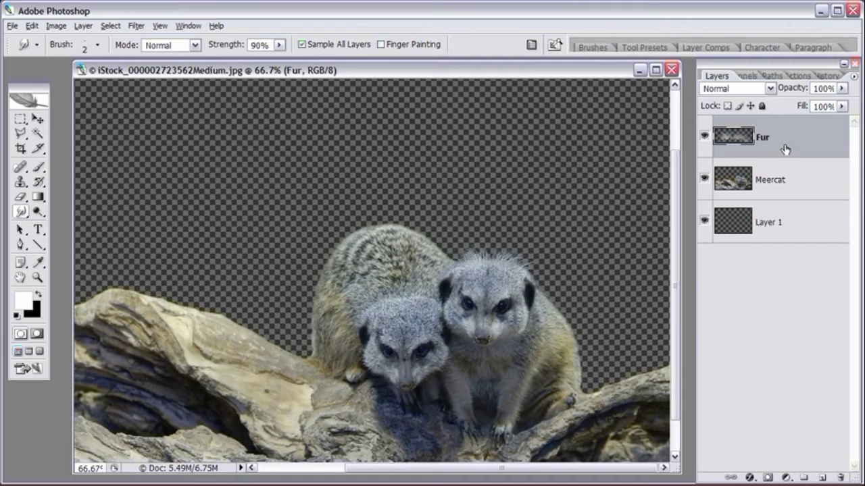
click(703, 138)
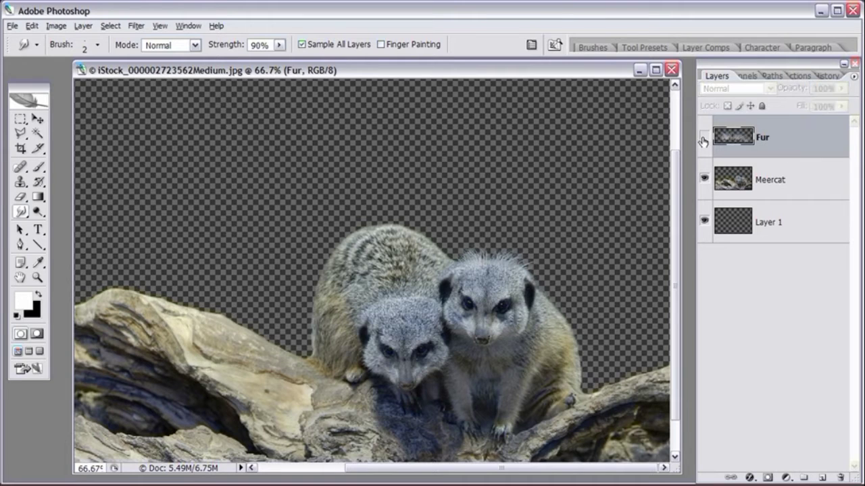
click(703, 138)
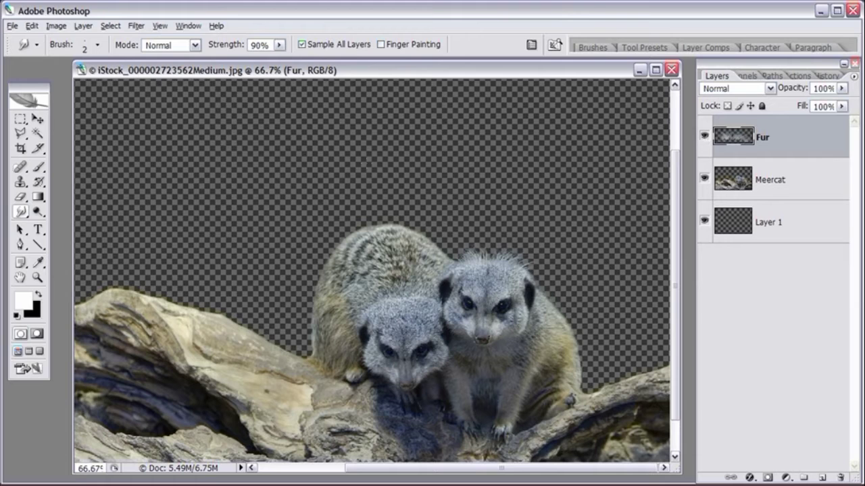
click(37, 277)
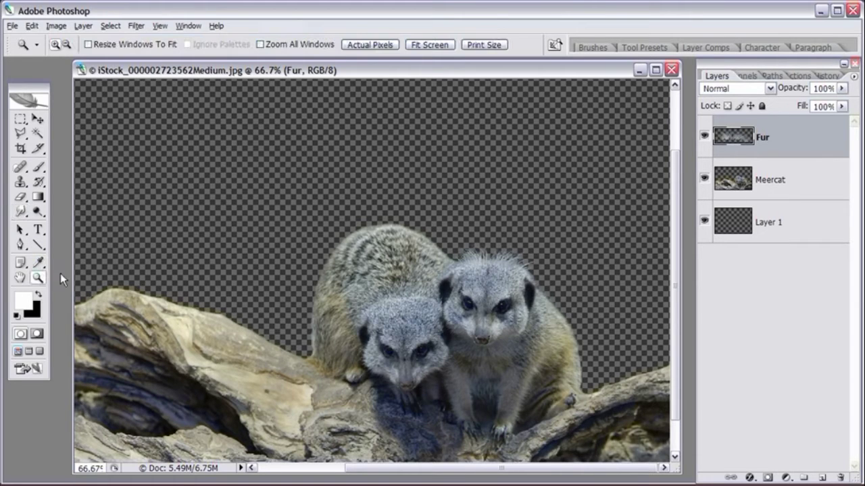
Smudge fine hairs outward from behind the right-hand meerkat's outer ear and along the nape.
click(547, 296)
click(521, 293)
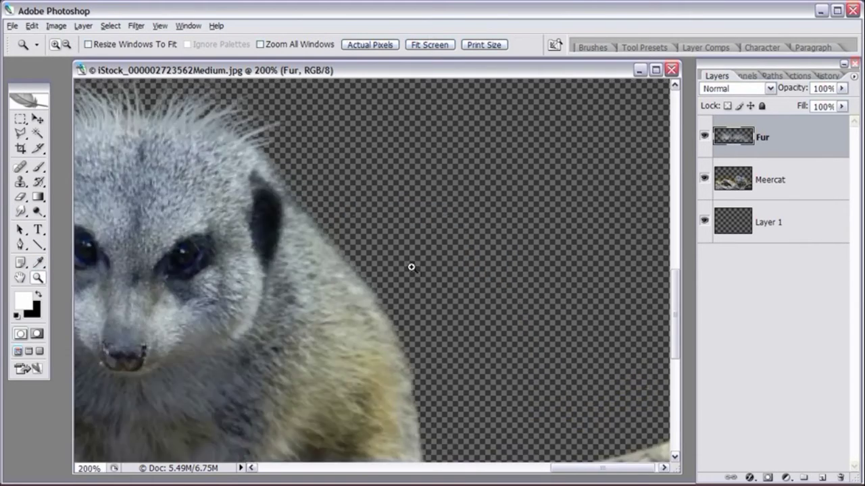
click(20, 211)
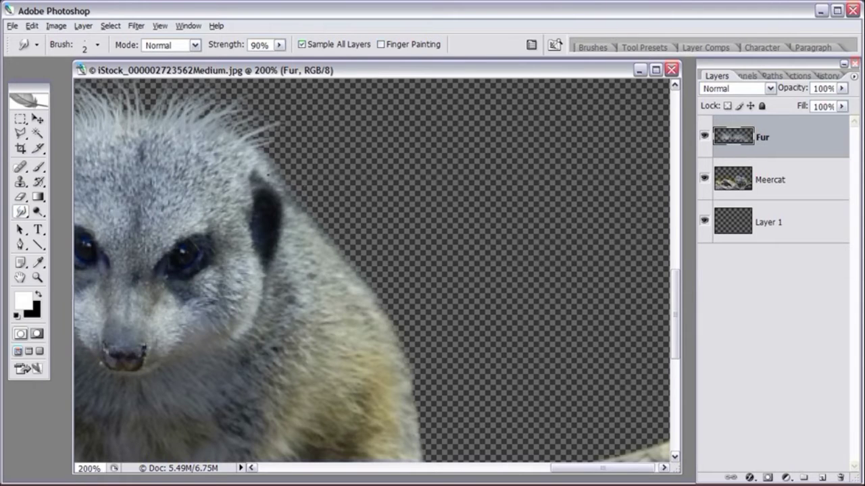
mouse_move(263, 172)
mouse_down()
mouse_move(316, 193)
mouse_move(261, 181)
mouse_move(315, 183)
mouse_move(258, 176)
mouse_move(297, 164)
mouse_up()
drag(299, 217, 335, 224)
mouse_move(313, 236)
mouse_down()
mouse_move(343, 243)
mouse_move(311, 244)
mouse_move(354, 255)
mouse_move(328, 253)
mouse_move(375, 255)
mouse_move(314, 243)
mouse_move(350, 231)
mouse_move(291, 213)
mouse_move(326, 210)
mouse_move(299, 209)
mouse_move(292, 202)
mouse_move(326, 200)
mouse_move(300, 197)
mouse_up()
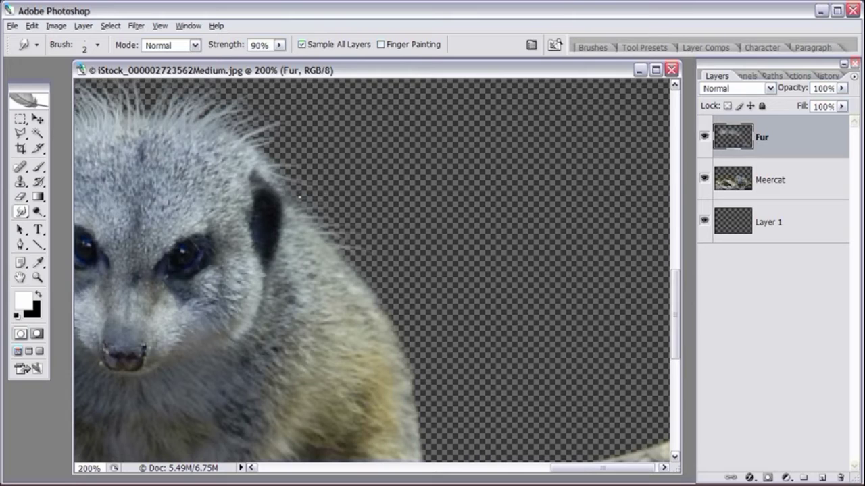
Continue the smudged hairs along the right-hand meerkat's shoulder and upper back, pulling them outward past the cut edge.
mouse_move(309, 235)
mouse_down()
mouse_move(357, 242)
mouse_move(364, 263)
mouse_move(386, 262)
mouse_up()
mouse_move(335, 255)
mouse_down()
mouse_move(375, 256)
mouse_move(372, 250)
mouse_up()
drag(308, 229, 347, 223)
mouse_move(354, 277)
mouse_down()
mouse_move(394, 295)
mouse_move(360, 293)
mouse_move(380, 307)
mouse_move(361, 308)
mouse_move(385, 307)
mouse_move(354, 314)
mouse_move(407, 329)
mouse_move(367, 329)
mouse_move(426, 344)
mouse_up()
mouse_move(373, 303)
mouse_down()
mouse_move(404, 307)
mouse_move(391, 278)
mouse_up()
drag(309, 230, 329, 226)
mouse_move(385, 336)
mouse_down()
mouse_move(422, 350)
mouse_move(410, 362)
mouse_up()
Smudge outward-pointing hairs along the right-hand meerkat's lower back down to where it meets the log, and thicken them.
drag(677, 278, 678, 327)
mouse_move(409, 199)
mouse_down()
mouse_move(422, 193)
mouse_move(433, 211)
mouse_up()
drag(413, 231, 441, 221)
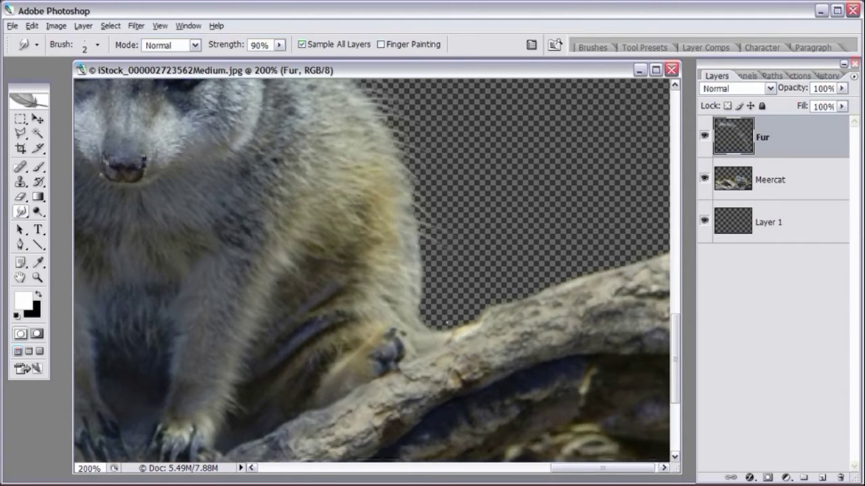
drag(418, 265, 453, 253)
mouse_move(417, 221)
mouse_down()
mouse_move(387, 218)
mouse_move(441, 222)
mouse_up()
mouse_move(419, 265)
mouse_down()
mouse_move(430, 257)
mouse_move(445, 283)
mouse_up()
mouse_move(420, 316)
mouse_down()
mouse_move(449, 305)
mouse_move(438, 314)
mouse_move(452, 299)
mouse_move(440, 285)
mouse_up()
drag(413, 260, 434, 267)
mouse_move(418, 239)
mouse_down()
mouse_move(449, 247)
mouse_move(427, 228)
mouse_move(441, 230)
mouse_up()
mouse_move(414, 219)
mouse_down()
mouse_move(447, 226)
mouse_move(439, 209)
mouse_up()
mouse_move(412, 194)
mouse_down()
mouse_move(433, 189)
mouse_move(424, 156)
mouse_move(433, 147)
mouse_move(419, 134)
mouse_move(439, 192)
mouse_move(431, 212)
mouse_up()
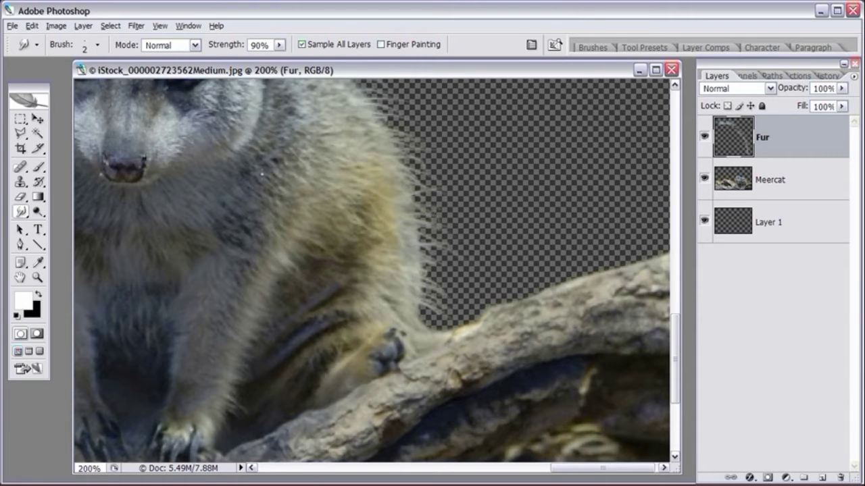
Raise the Smudge strength to 95% and pull longer hairs out along the right-hand meerkat's back from shoulder to log.
click(260, 45)
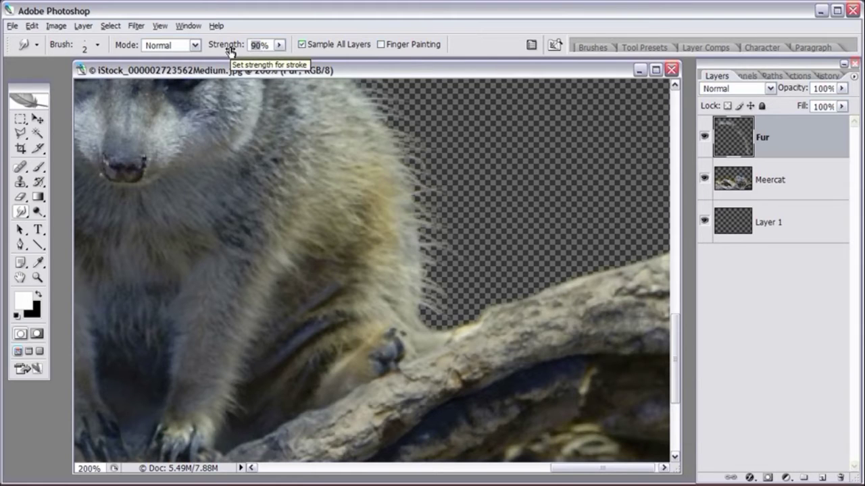
drag(230, 51, 234, 51)
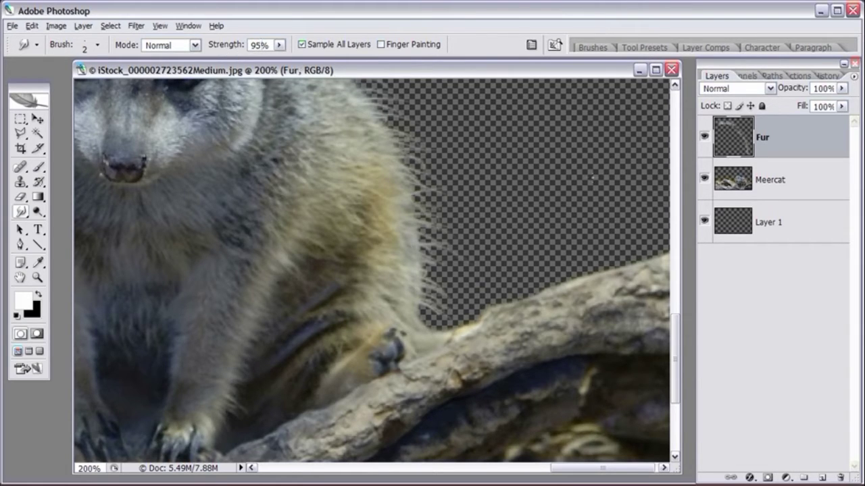
scroll(678, 312, up, 5)
drag(358, 210, 411, 251)
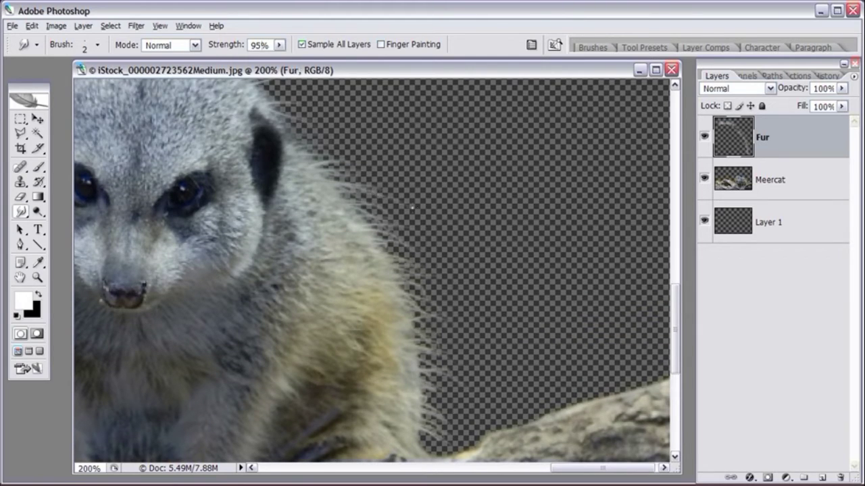
drag(345, 219, 406, 255)
key(ctrl+z)
mouse_move(391, 263)
mouse_down()
mouse_move(427, 286)
mouse_move(452, 367)
mouse_up()
drag(423, 401, 466, 445)
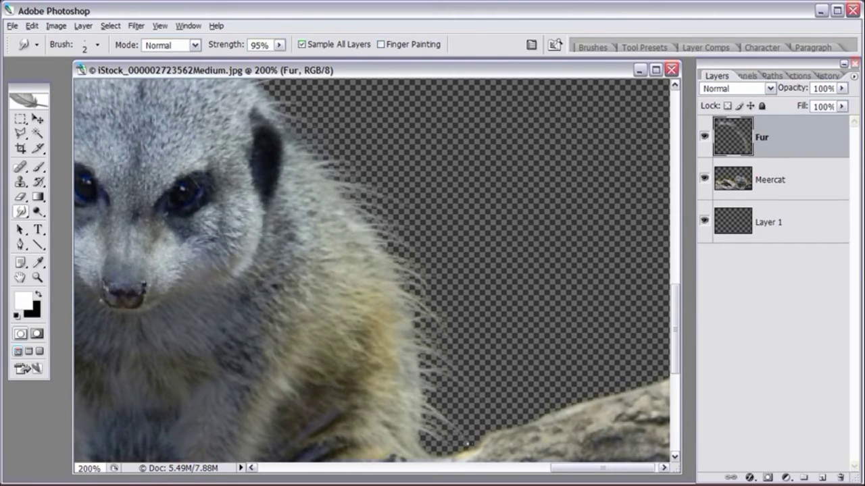
drag(420, 389, 469, 415)
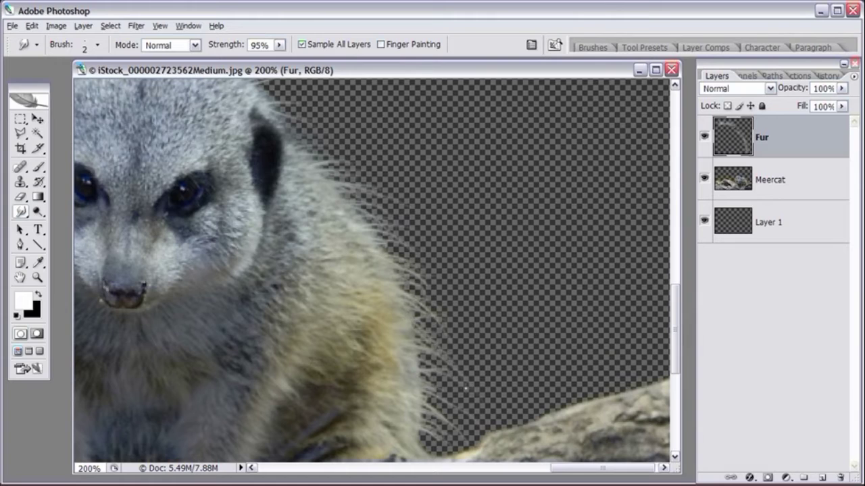
drag(427, 351, 456, 403)
Set the Smudge strength back to 90% and add shorter hairs on the right-hand meerkat's shoulder, outer ear area and side of the head.
drag(262, 46, 236, 47)
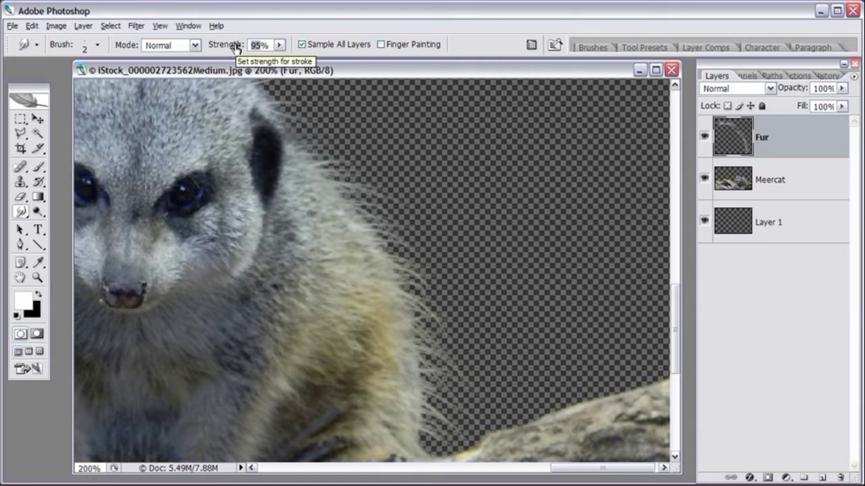
text(90)
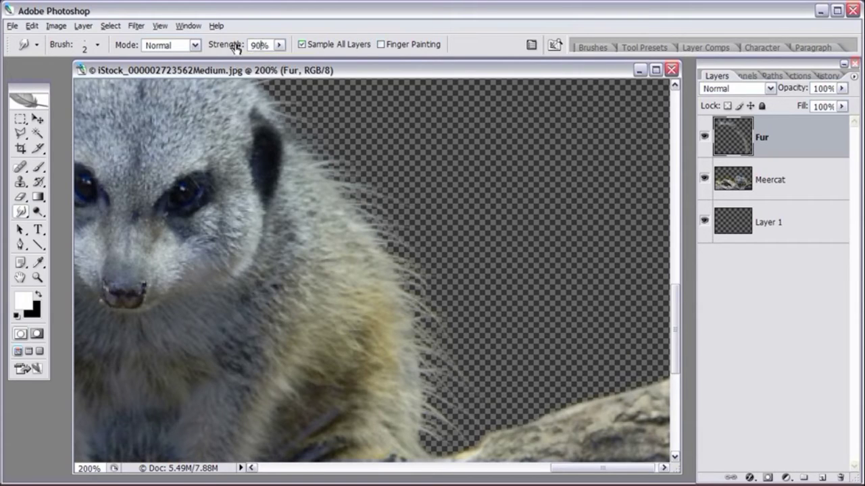
drag(677, 307, 678, 281)
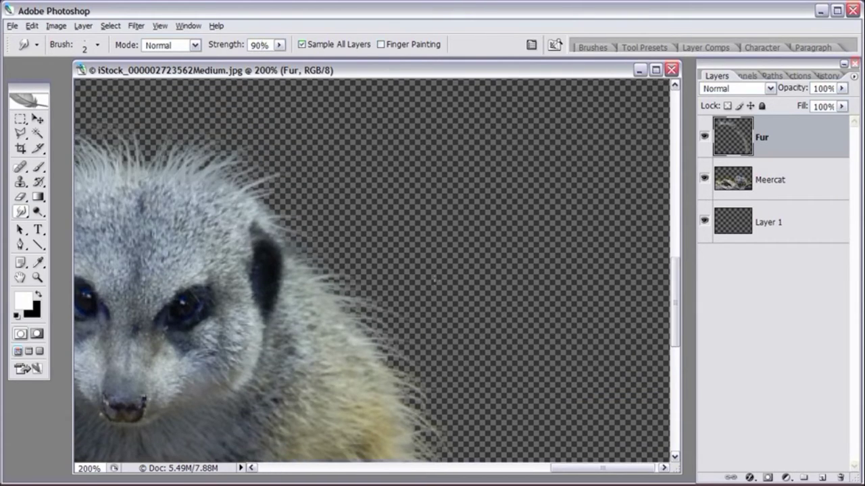
drag(349, 294, 373, 308)
drag(277, 232, 311, 243)
drag(220, 174, 254, 154)
drag(229, 196, 266, 184)
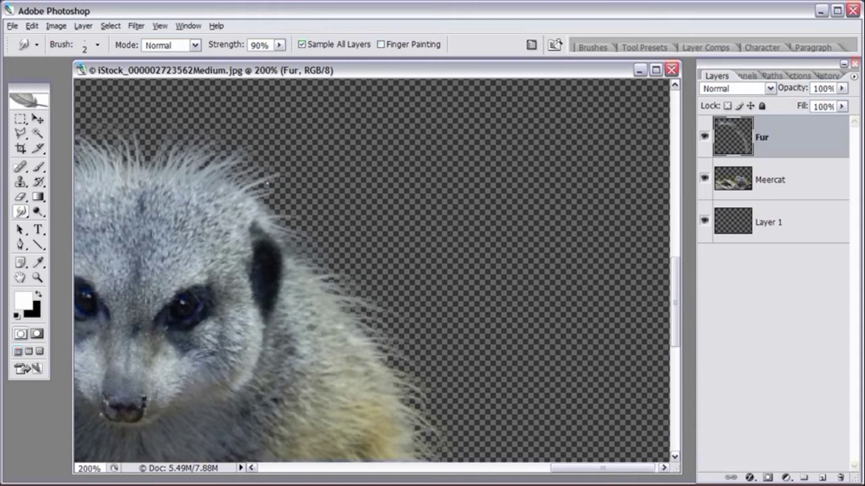
drag(276, 243, 305, 231)
Smudge upright hairs along the left-hand meerkat's back, from beside the other meerkat's head up the slope.
key(ctrl+minus)
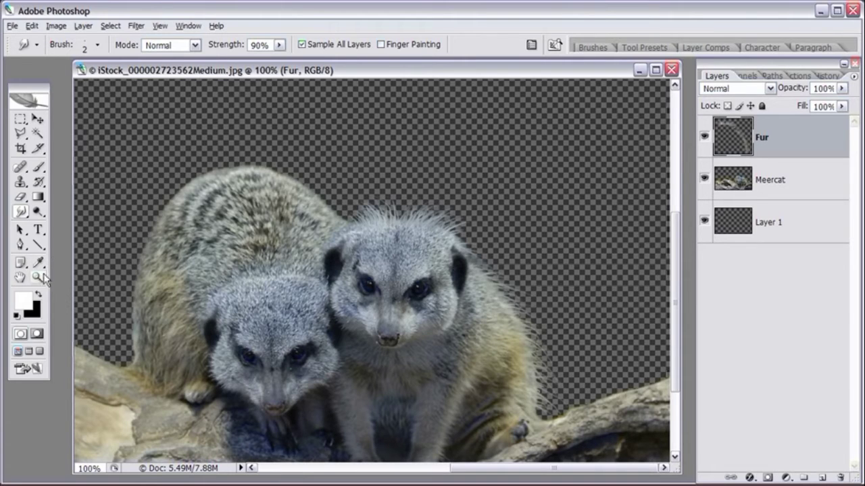
key(z)
click(323, 223)
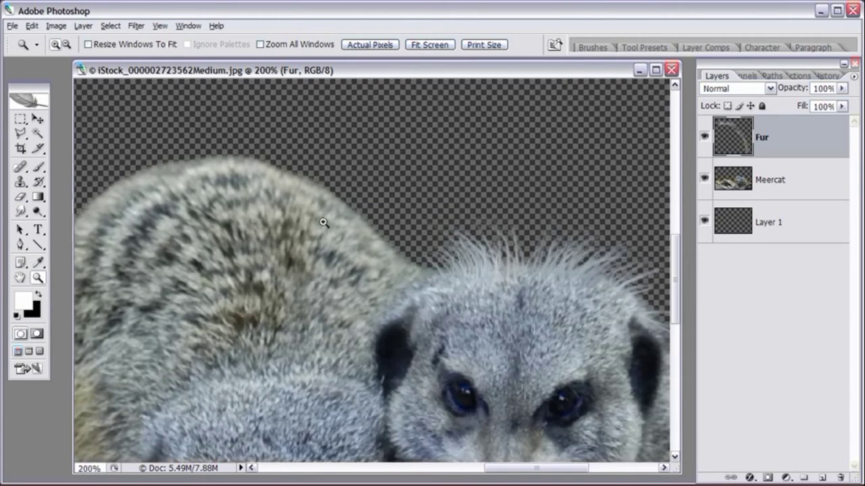
click(21, 212)
mouse_move(419, 268)
mouse_down()
mouse_move(407, 246)
mouse_move(407, 267)
mouse_move(413, 243)
mouse_move(407, 271)
mouse_move(408, 237)
mouse_move(394, 270)
mouse_move(403, 242)
mouse_move(394, 261)
mouse_move(393, 240)
mouse_move(382, 255)
mouse_move(392, 227)
mouse_move(379, 249)
mouse_move(387, 251)
mouse_move(386, 238)
mouse_move(366, 240)
mouse_move(371, 200)
mouse_move(361, 223)
mouse_move(357, 188)
mouse_move(341, 211)
mouse_move(349, 196)
mouse_move(335, 202)
mouse_move(352, 179)
mouse_move(337, 202)
mouse_move(329, 169)
mouse_up()
mouse_move(354, 204)
mouse_down()
mouse_move(348, 170)
mouse_move(334, 162)
mouse_up()
mouse_move(331, 193)
mouse_down()
mouse_move(305, 183)
mouse_move(309, 194)
mouse_move(316, 190)
mouse_move(316, 200)
mouse_move(324, 160)
mouse_move(308, 187)
mouse_move(303, 149)
mouse_up()
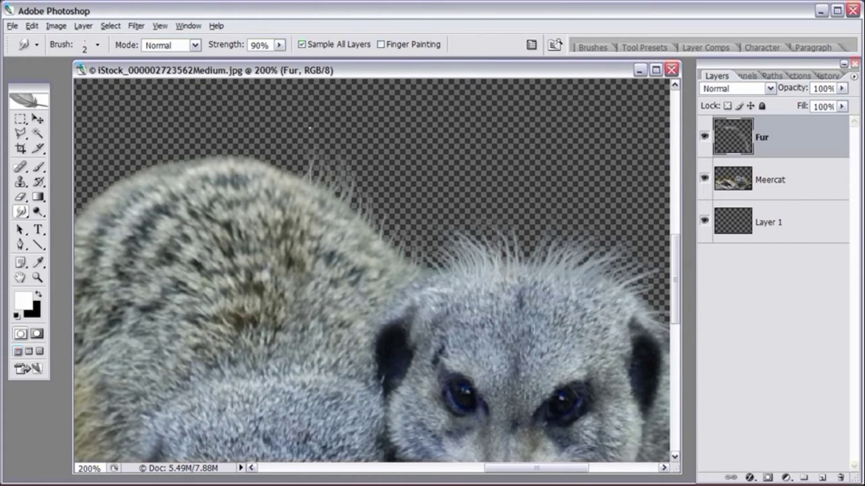
Thicken the hairs on that slope and extend them towards the highest point of the left-hand meerkat's back.
mouse_move(324, 191)
mouse_down()
mouse_move(319, 154)
mouse_move(338, 157)
mouse_up()
mouse_move(357, 209)
mouse_down()
mouse_move(354, 175)
mouse_move(362, 192)
mouse_up()
drag(378, 239, 396, 210)
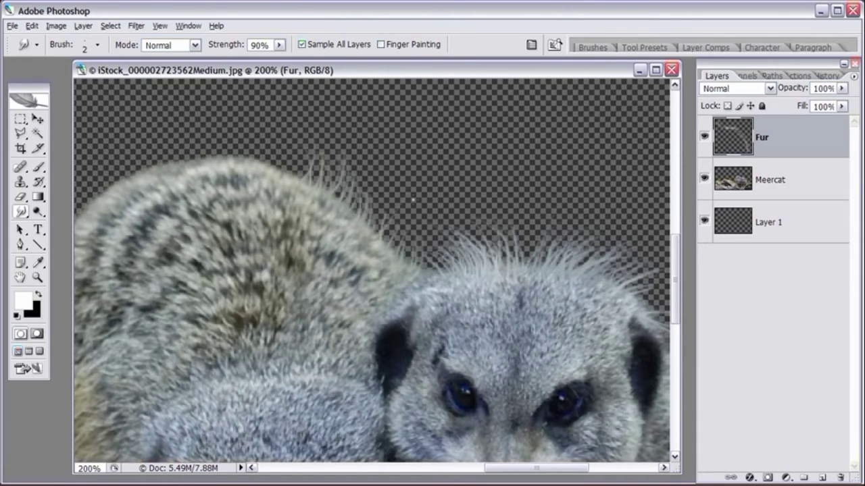
mouse_move(289, 196)
mouse_down()
mouse_move(457, 266)
mouse_move(486, 211)
mouse_up()
mouse_move(471, 251)
mouse_down()
mouse_move(466, 215)
mouse_move(452, 211)
mouse_up()
mouse_move(447, 247)
mouse_down()
mouse_move(451, 192)
mouse_move(438, 237)
mouse_move(426, 244)
mouse_move(436, 224)
mouse_move(415, 245)
mouse_move(416, 200)
mouse_up()
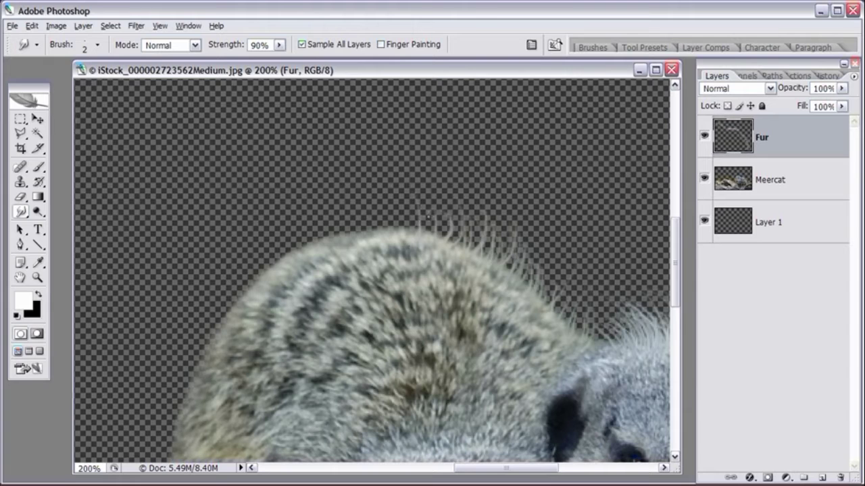
Smudge short hairs along the outer edge of the left-hand meerkat's haunch just above the log.
drag(255, 341, 351, 142)
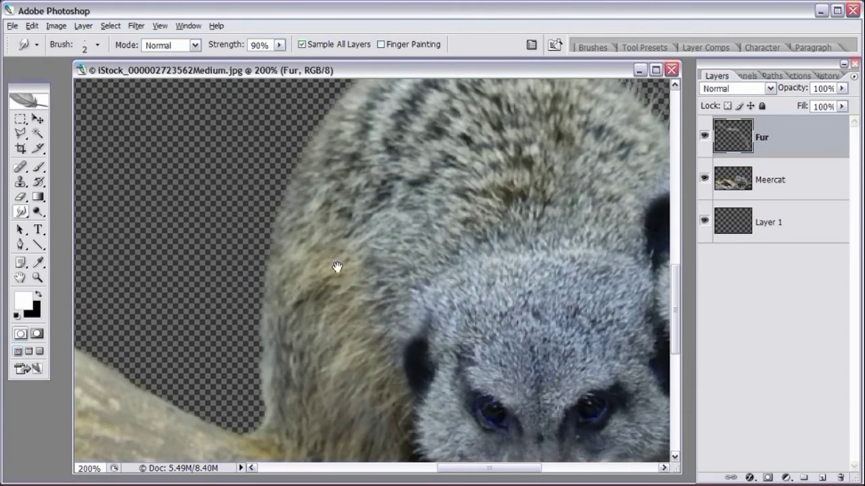
drag(272, 365, 247, 393)
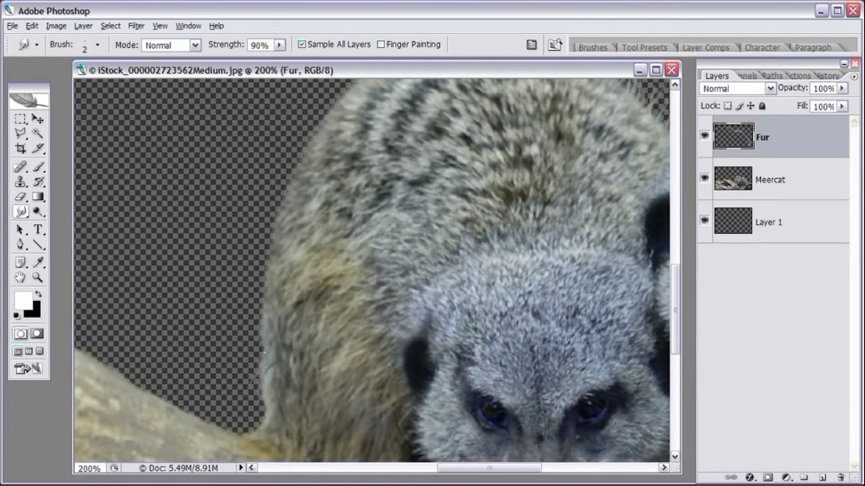
drag(261, 346, 245, 331)
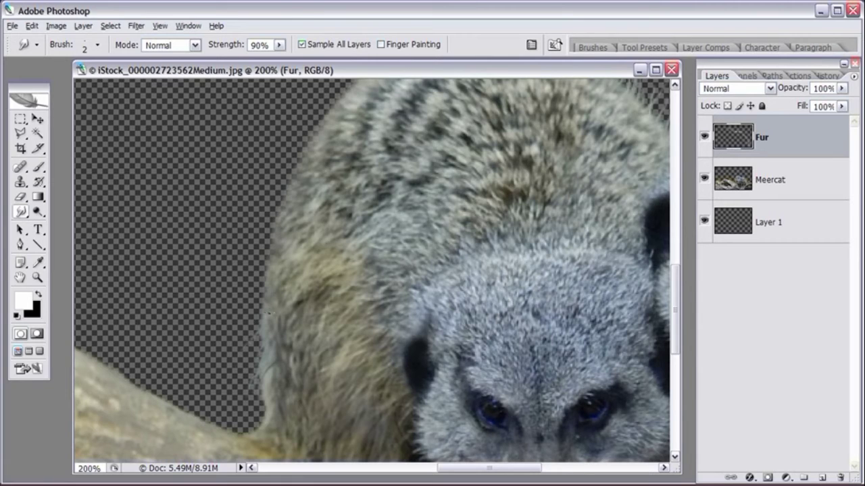
mouse_move(268, 289)
mouse_down()
mouse_move(270, 306)
mouse_move(256, 308)
mouse_up()
mouse_move(258, 361)
mouse_down()
mouse_move(255, 386)
mouse_move(269, 379)
mouse_move(274, 416)
mouse_move(277, 405)
mouse_move(258, 427)
mouse_up()
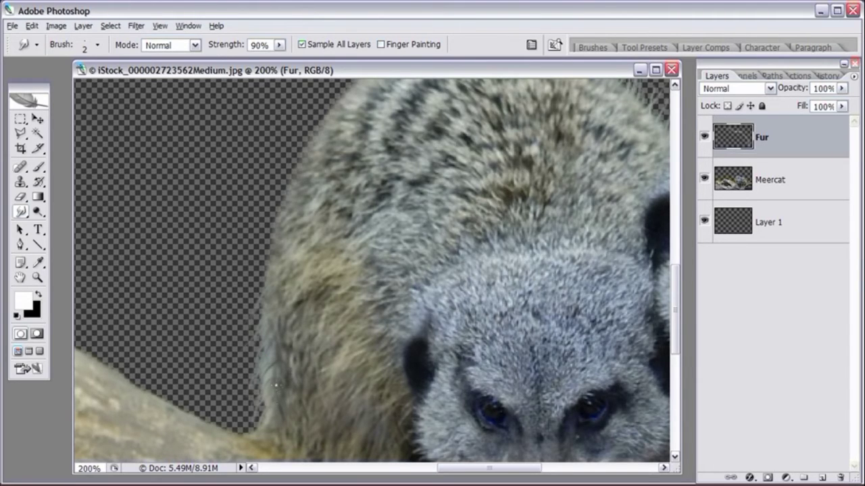
Thicken the haunch's outer edge with more downward-slanting hairs from the log up to the lower flank.
mouse_move(260, 430)
mouse_down()
mouse_move(263, 365)
mouse_move(248, 380)
mouse_up()
drag(265, 335, 257, 348)
drag(270, 278, 253, 294)
drag(275, 239, 252, 263)
mouse_move(269, 302)
mouse_down()
mouse_move(254, 314)
mouse_move(248, 421)
mouse_move(256, 424)
mouse_up()
Smudge hairs slanting down and outward along the middle of the left-hand meerkat's outer flank.
drag(310, 321, 334, 362)
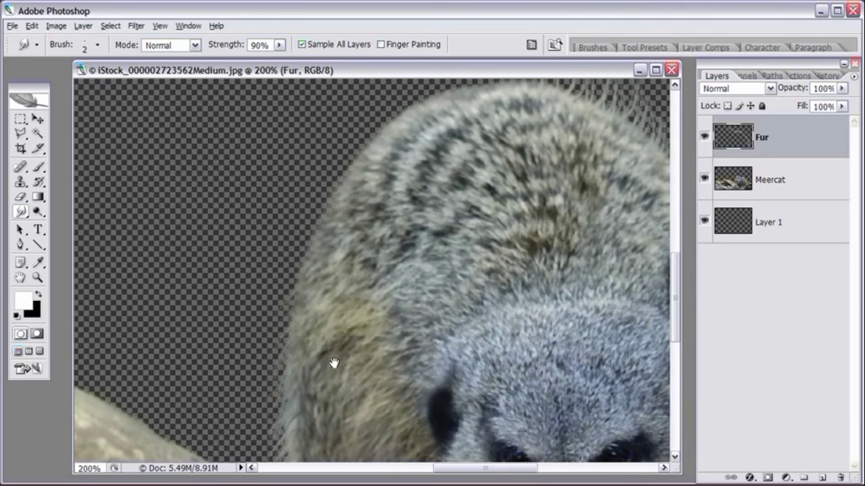
drag(300, 251, 290, 268)
drag(291, 325, 292, 332)
drag(283, 381, 269, 366)
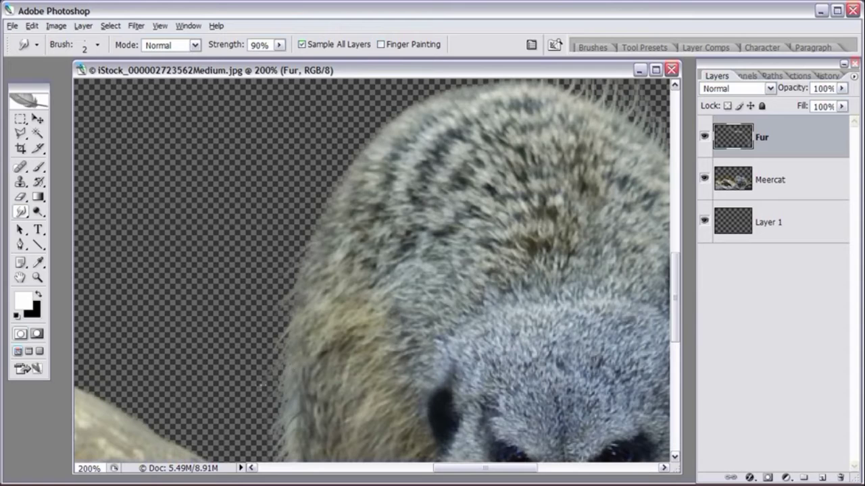
drag(291, 332, 282, 318)
drag(311, 244, 295, 258)
mouse_move(331, 208)
mouse_down()
mouse_move(302, 218)
mouse_move(331, 211)
mouse_move(289, 236)
mouse_move(336, 221)
mouse_move(311, 248)
mouse_move(348, 234)
mouse_move(312, 283)
mouse_move(315, 269)
mouse_move(318, 282)
mouse_move(295, 304)
mouse_up()
drag(291, 322, 281, 328)
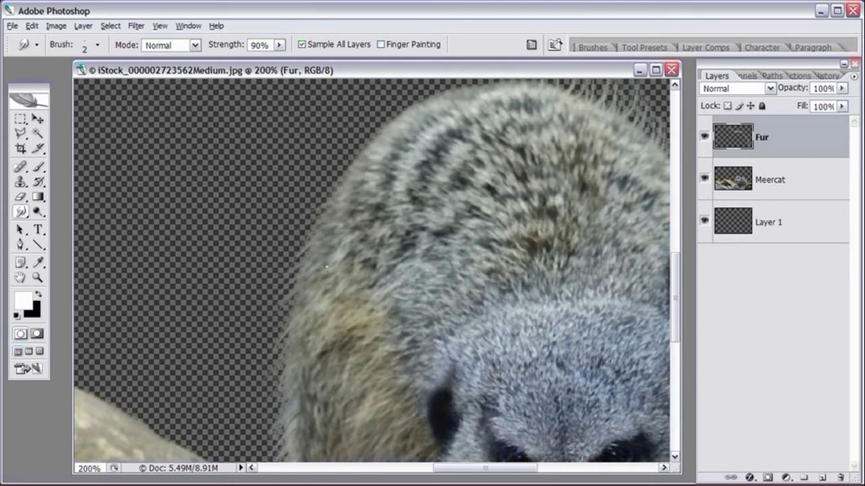
Carry the slanting smudged hairs higher up the outer flank to the start of the back's curve.
mouse_move(332, 209)
mouse_down()
mouse_move(360, 283)
mouse_move(347, 287)
mouse_up()
mouse_move(367, 259)
mouse_down()
mouse_move(289, 351)
mouse_move(298, 363)
mouse_up()
drag(368, 264, 341, 281)
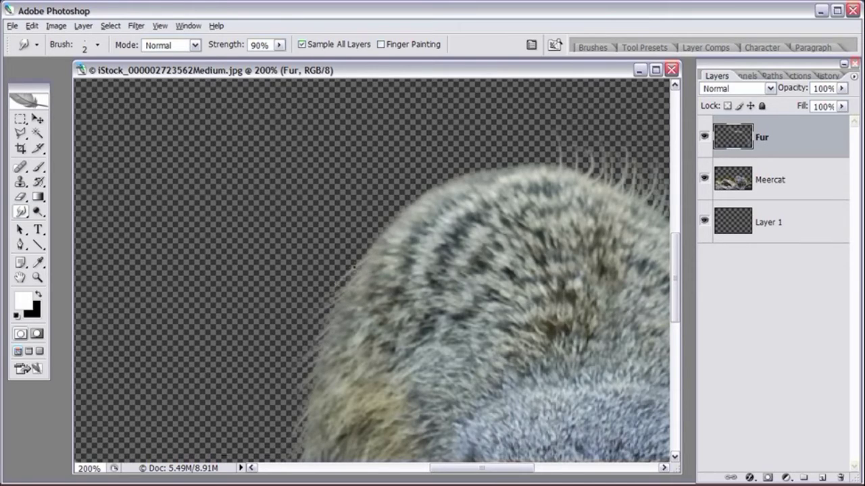
mouse_move(373, 243)
mouse_down()
mouse_move(353, 251)
mouse_move(332, 290)
mouse_move(316, 296)
mouse_move(294, 399)
mouse_up()
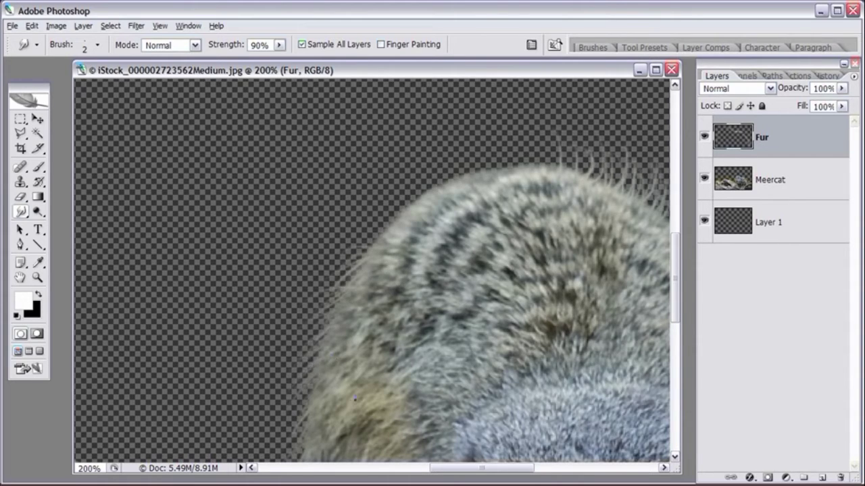
Toggle the Fur layer's visibility off and on to compare both meerkats with and without the smudged hairs.
key(ctrl+minus)
key(ctrl+minus)
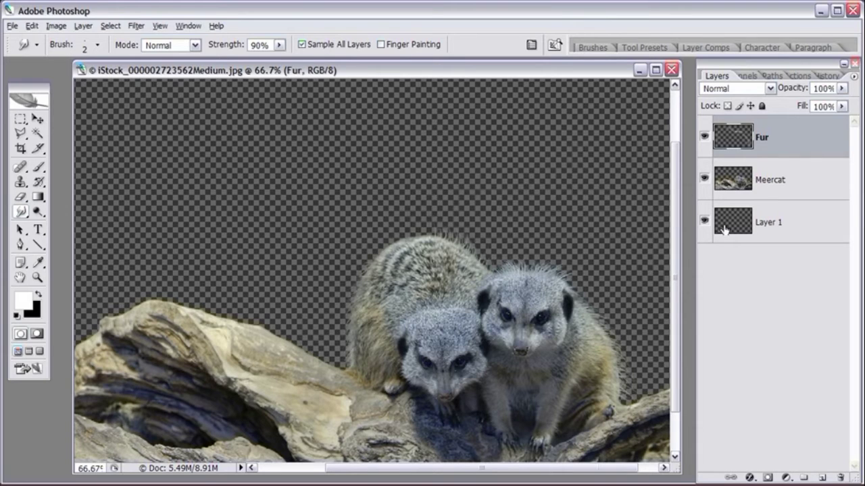
click(705, 138)
click(705, 139)
Smudge outward hairs around the upper outer curve of the left-hand meerkat's back.
key(ctrl+plus)
key(ctrl+plus)
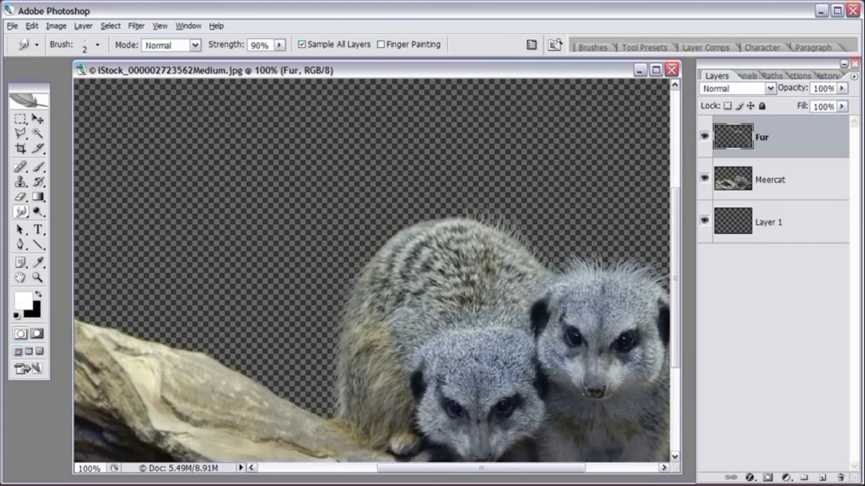
mouse_move(393, 252)
mouse_down()
mouse_move(347, 239)
mouse_move(374, 222)
mouse_up()
drag(418, 255, 349, 250)
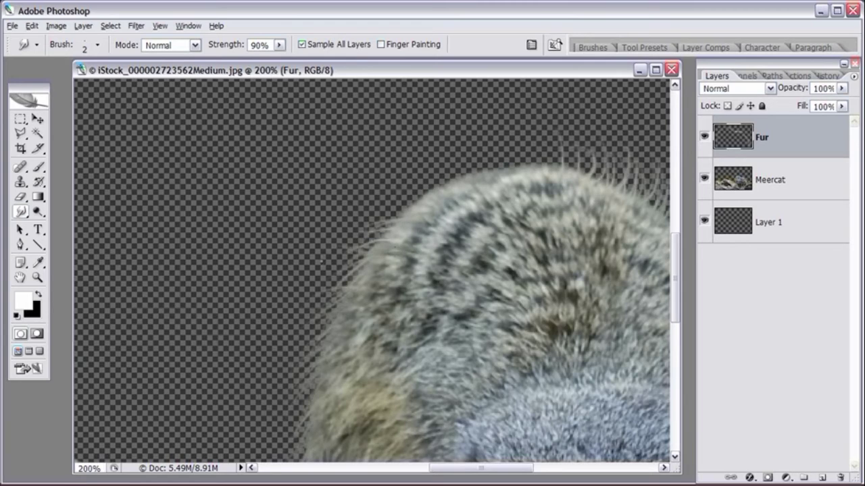
drag(414, 268, 385, 261)
mouse_move(428, 202)
mouse_down()
mouse_move(405, 197)
mouse_move(386, 208)
mouse_move(432, 179)
mouse_move(407, 177)
mouse_up()
Fill the remaining bare edge across the top of the left-hand meerkat's back with hairs swept outward, and thicken the curve beside it.
drag(473, 182, 435, 174)
drag(490, 172, 457, 162)
drag(492, 188, 448, 169)
drag(515, 172, 466, 167)
mouse_move(531, 169)
mouse_down()
mouse_move(503, 154)
mouse_move(492, 165)
mouse_move(541, 145)
mouse_move(482, 153)
mouse_up()
drag(427, 196, 389, 190)
drag(428, 213, 369, 227)
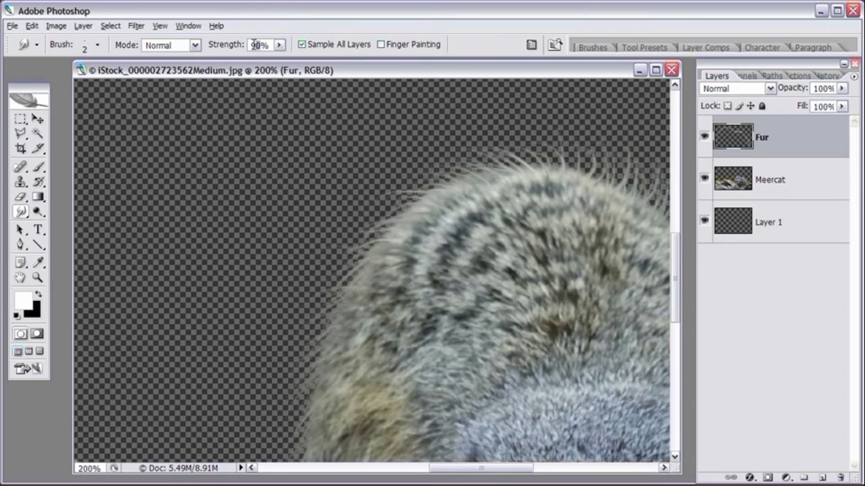
Raise the Smudge strength to 95% and pull longer hairs out along the left-hand meerkat's outer flank.
text(5)
mouse_move(403, 214)
mouse_down()
mouse_move(364, 224)
mouse_move(340, 297)
mouse_move(306, 327)
mouse_up()
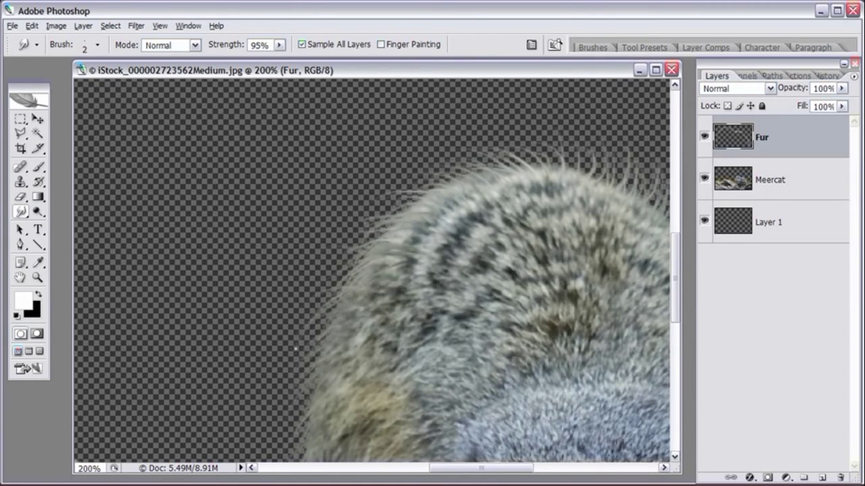
mouse_move(394, 226)
mouse_down()
mouse_move(338, 256)
mouse_move(308, 315)
mouse_up()
scroll(407, 225, down, 5)
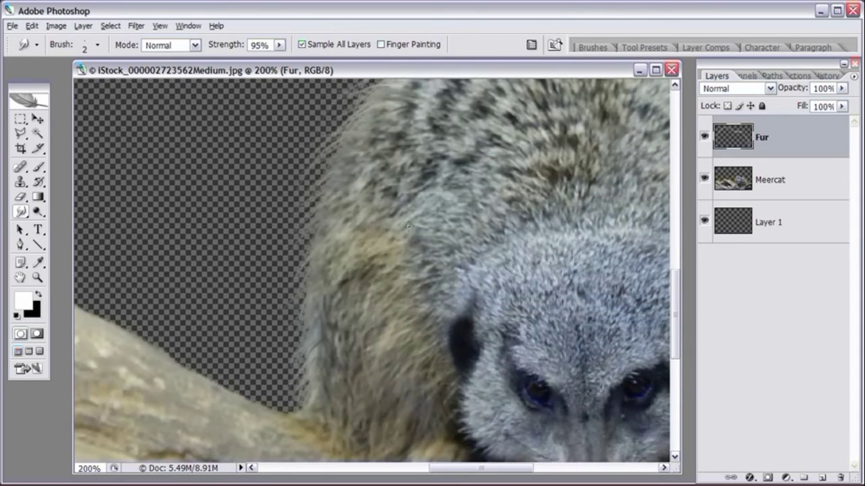
mouse_move(341, 205)
mouse_down()
mouse_move(286, 255)
mouse_move(294, 290)
mouse_up()
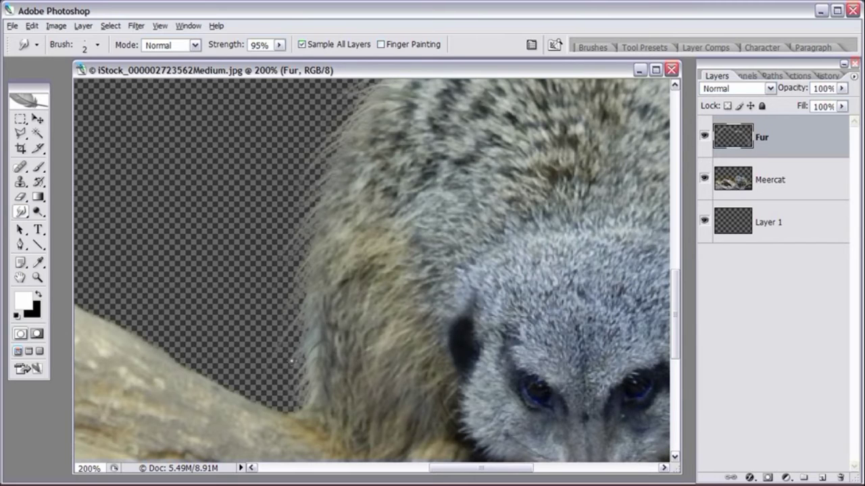
Smudge a few more hairs outward from the left-hand meerkat's flank and both sides of its upper back.
drag(325, 354, 309, 375)
drag(545, 235, 498, 299)
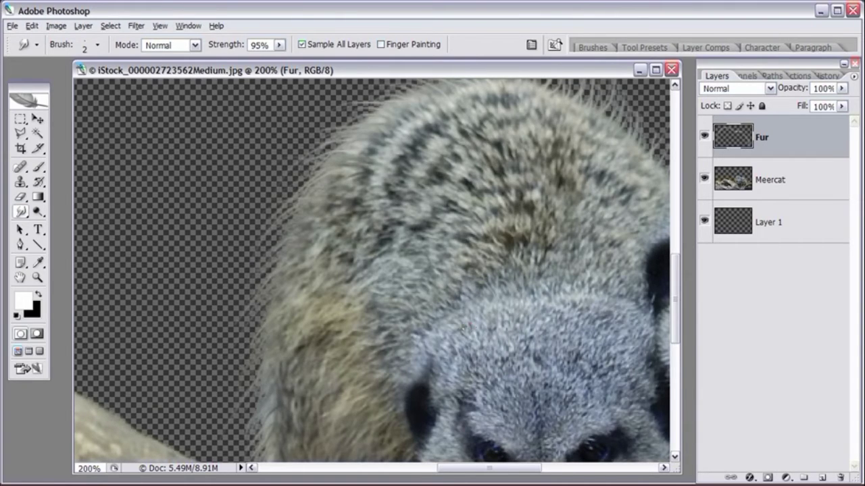
drag(548, 201, 525, 383)
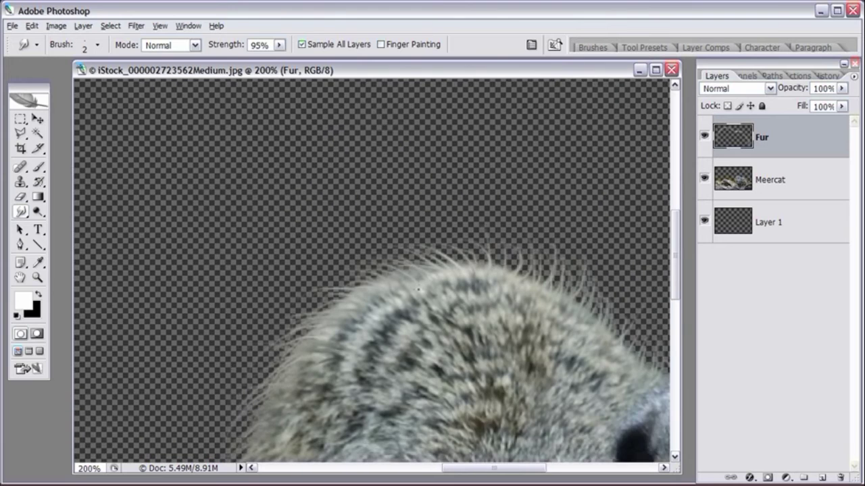
drag(409, 273, 312, 264)
drag(364, 283, 323, 281)
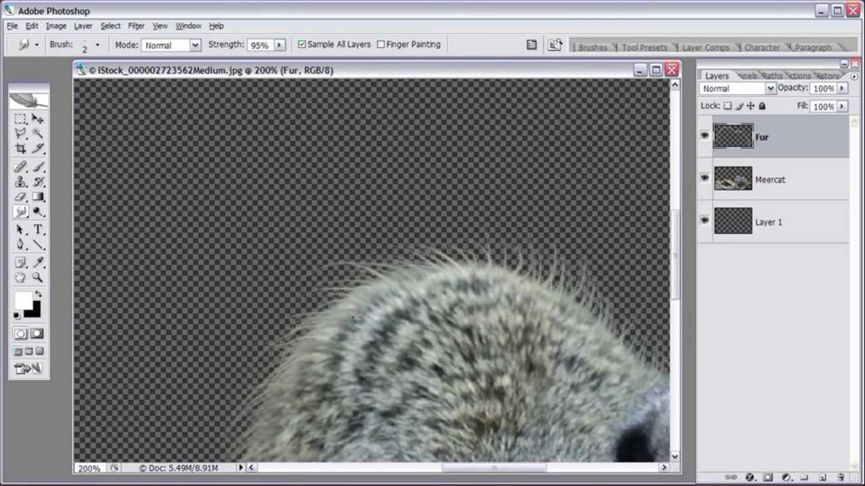
drag(605, 400, 385, 285)
drag(417, 233, 408, 196)
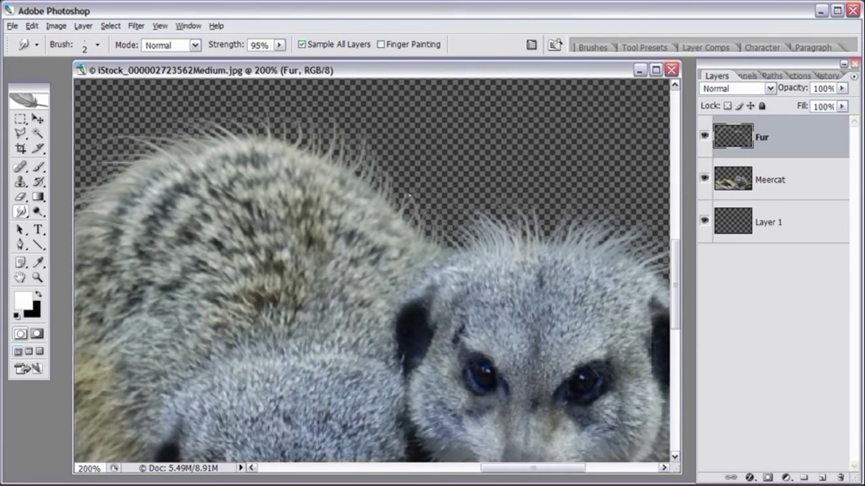
Pull longer hairs out along the right-hand meerkat's outer flank, from just above the branch up toward its shoulder.
drag(524, 306, 395, 188)
mouse_move(450, 196)
mouse_down()
mouse_move(514, 215)
mouse_move(518, 243)
mouse_move(544, 264)
mouse_move(527, 288)
mouse_move(550, 311)
mouse_move(547, 328)
mouse_up()
drag(588, 362, 584, 231)
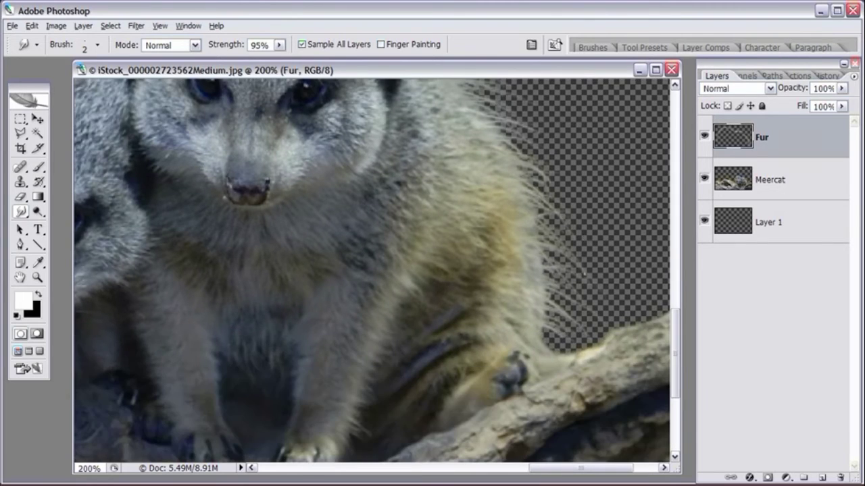
mouse_move(544, 269)
mouse_down()
mouse_move(573, 308)
mouse_move(564, 351)
mouse_up()
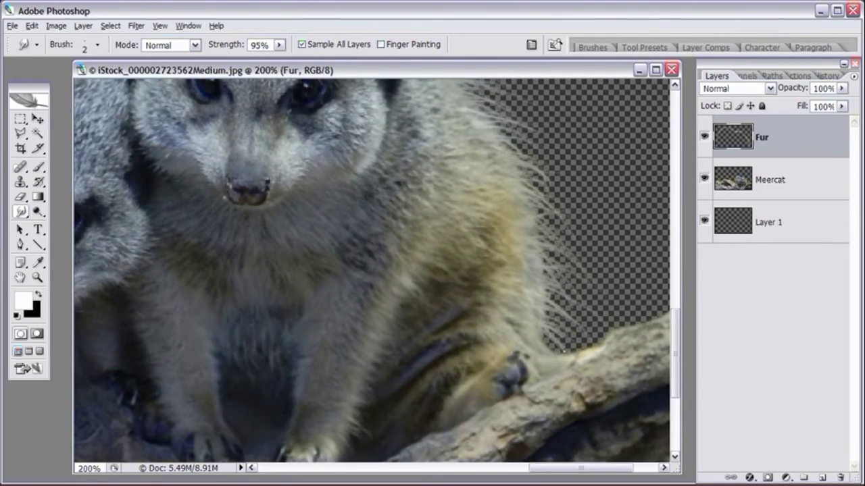
drag(535, 279, 583, 320)
drag(541, 254, 574, 269)
drag(549, 230, 570, 239)
mouse_move(498, 191)
mouse_down()
mouse_move(547, 241)
mouse_move(601, 236)
mouse_move(576, 201)
mouse_up()
drag(576, 226, 597, 215)
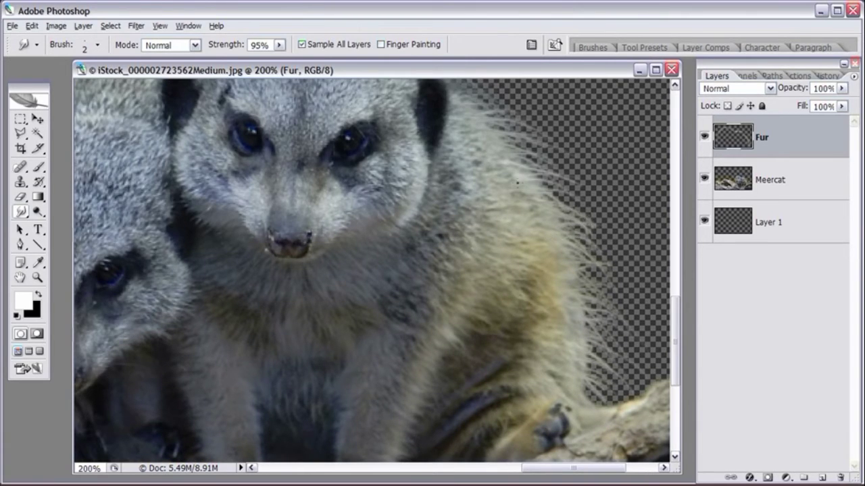
Smudge wispy hairs upward along the crown of the left-hand meerkat's back, undo the last one, and add more down the outer curve.
drag(491, 155, 511, 230)
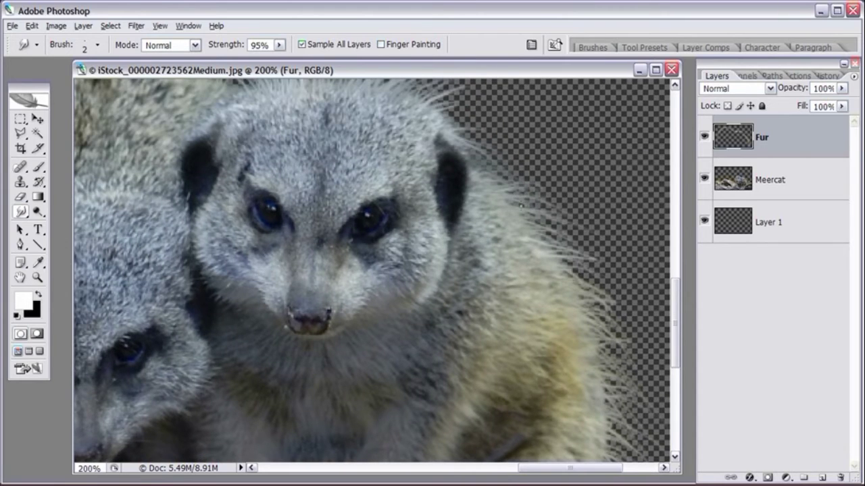
drag(376, 195, 599, 291)
drag(440, 206, 480, 318)
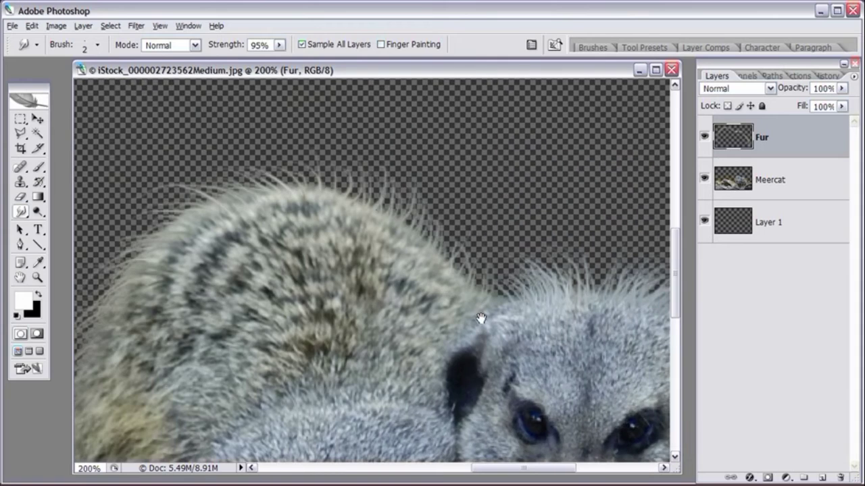
drag(342, 205, 343, 179)
mouse_move(308, 188)
mouse_down()
mouse_move(305, 170)
mouse_move(343, 175)
mouse_move(338, 179)
mouse_up()
mouse_move(358, 206)
mouse_down()
mouse_move(354, 186)
mouse_move(397, 207)
mouse_move(387, 194)
mouse_move(338, 172)
mouse_up()
drag(317, 185, 313, 164)
drag(284, 193, 270, 154)
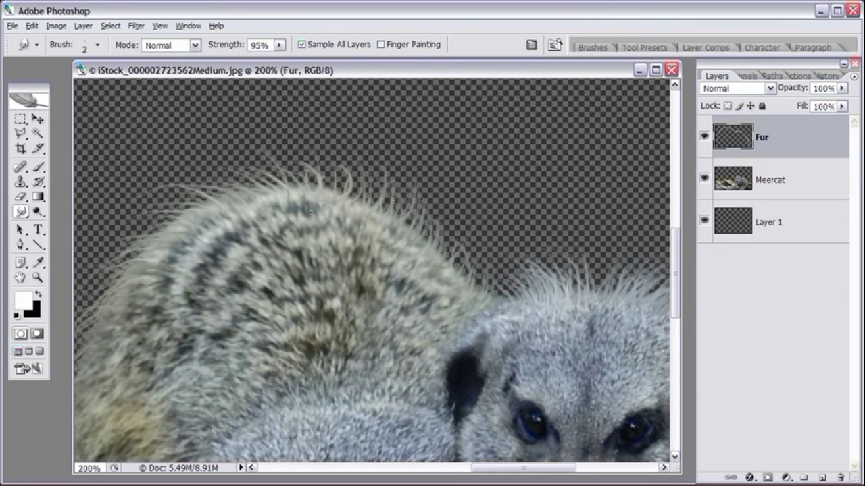
key(ctrl+z)
drag(260, 197, 202, 189)
mouse_move(181, 231)
mouse_down()
mouse_move(147, 211)
mouse_move(130, 224)
mouse_up()
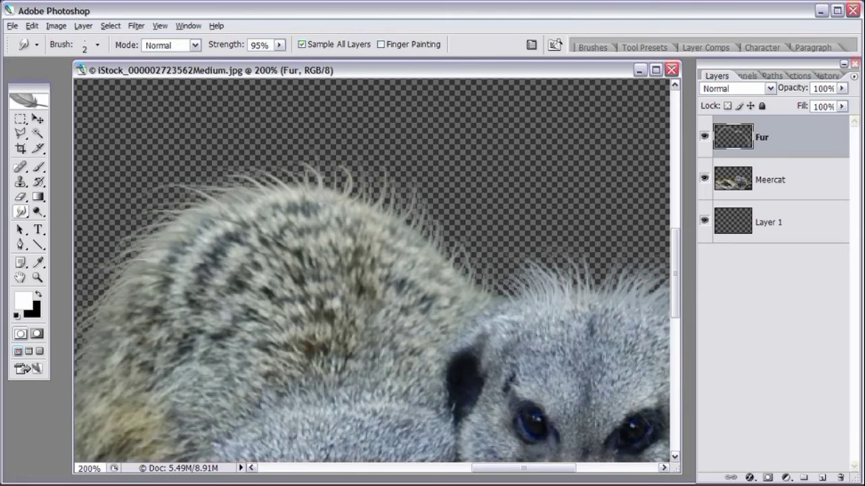
Toggle the Fur layer's visibility off and on at 100% zoom to compare the cutout with and without the hairs.
key(ctrl+minus)
drag(675, 200, 679, 228)
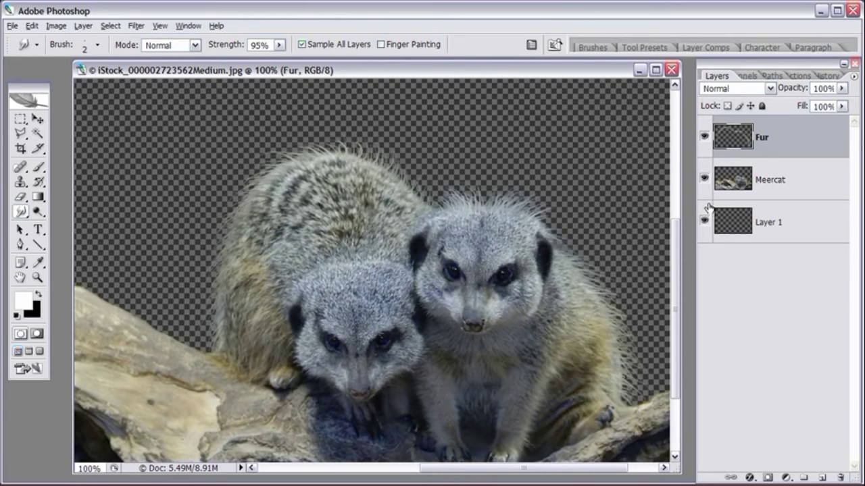
click(705, 138)
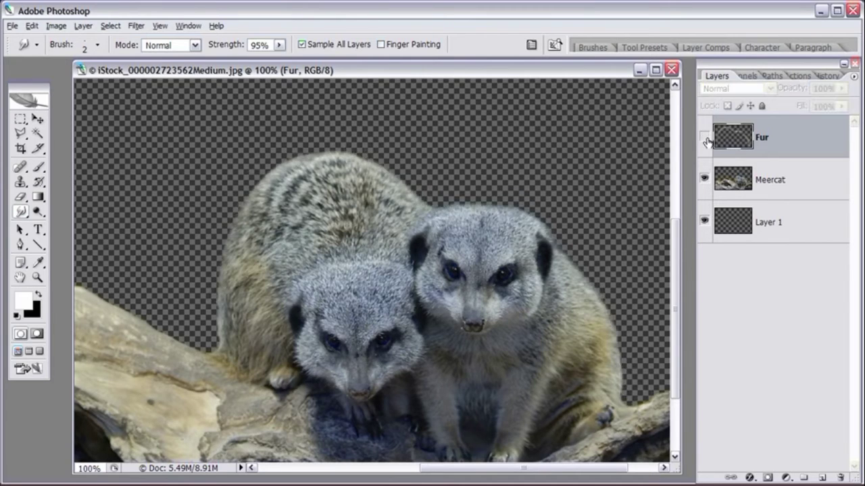
click(704, 138)
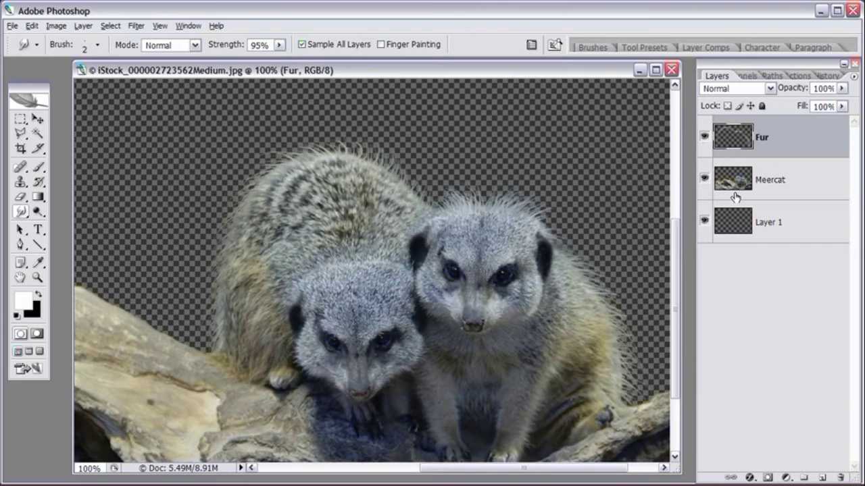
Test the fur edges against a new layer filled with dark red 663333 behind the meerkats, and undo the test layer.
click(779, 228)
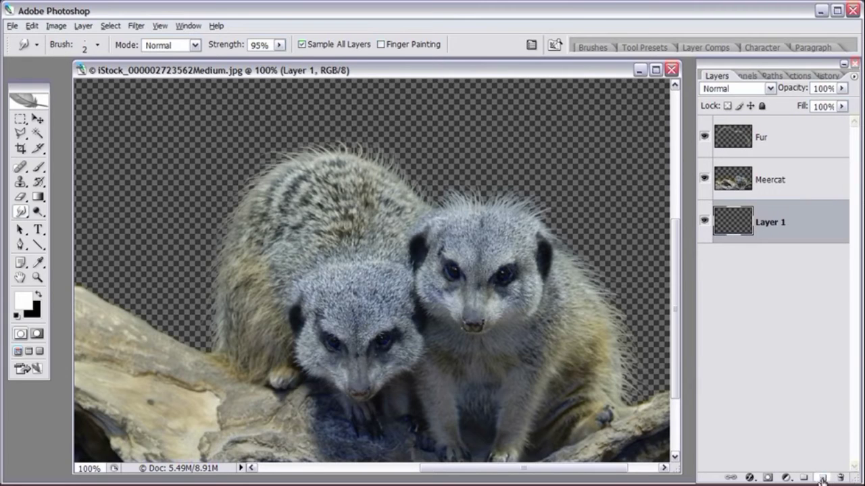
click(822, 477)
click(38, 197)
drag(38, 197, 71, 210)
click(26, 301)
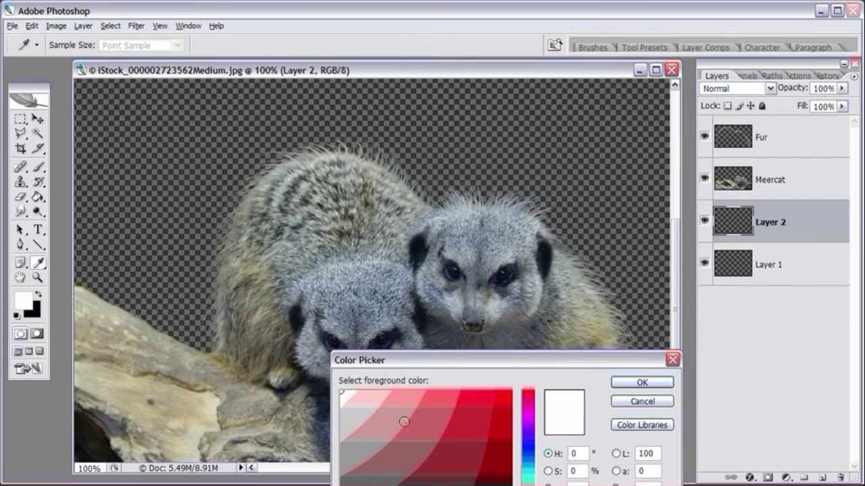
drag(421, 364, 379, 160)
click(417, 294)
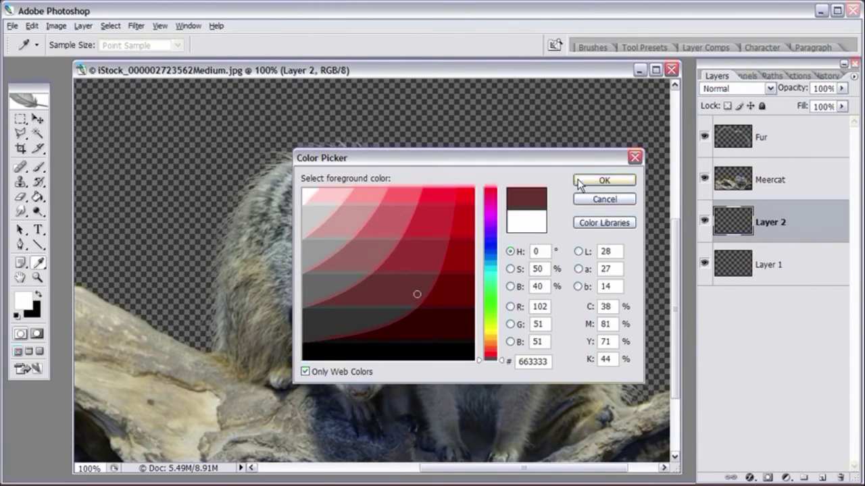
click(602, 178)
click(184, 158)
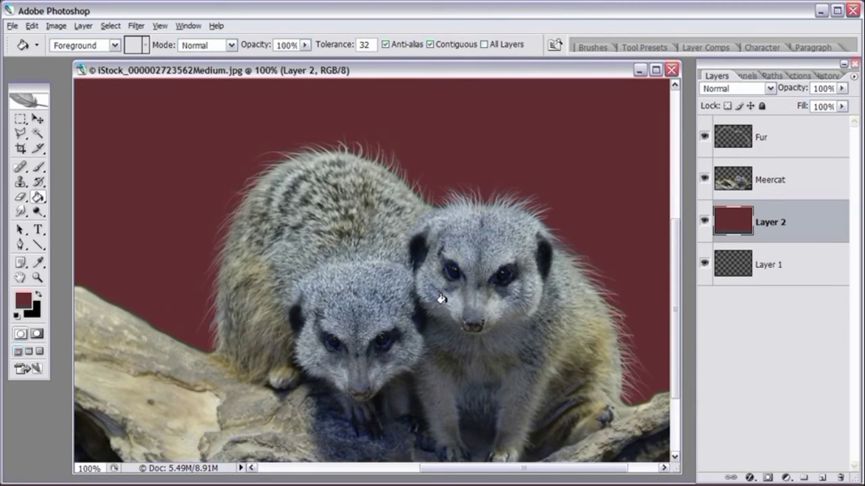
key(ctrl+alt+z)
key(ctrl+alt+z)
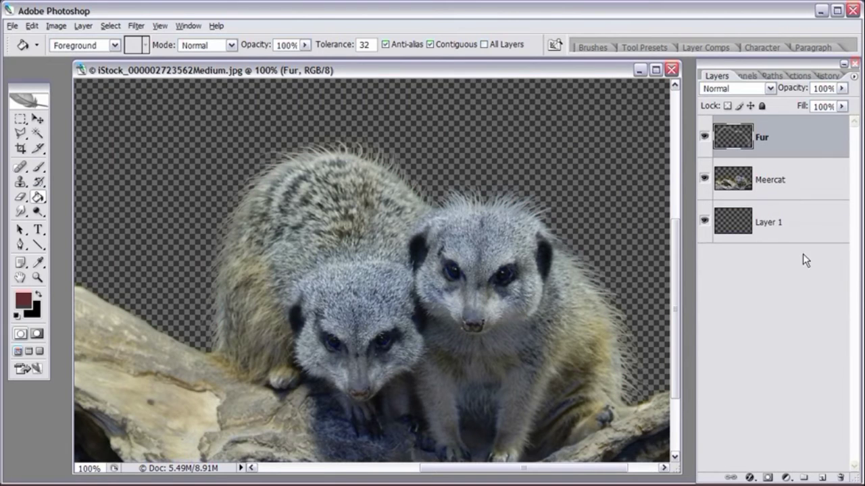
Rename the empty Layer 1 as Background.
double_click(774, 223)
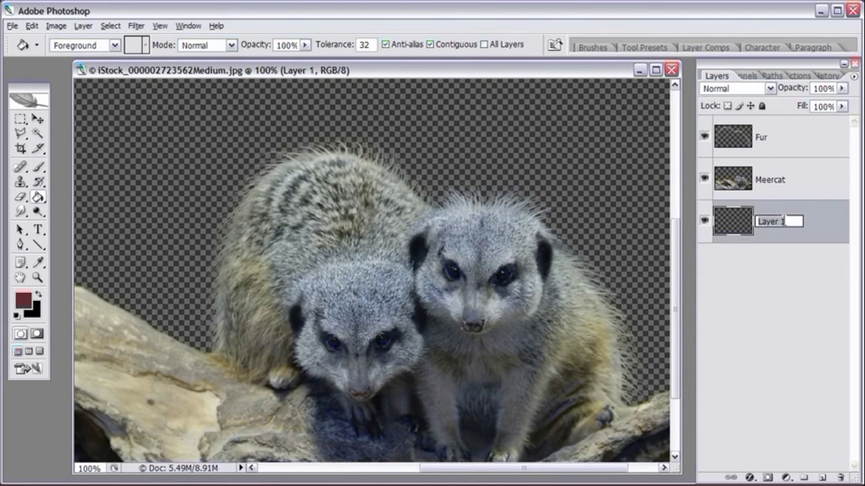
text(Background)
key(Return)
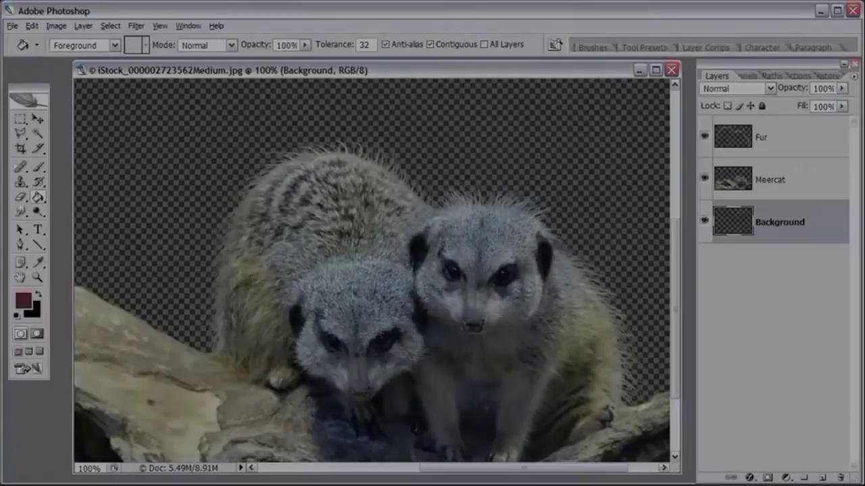
Switch to Adobe Bridge and open the night sky image 754945_38432390.jpg in Photoshop.
key(ctrl+minus)
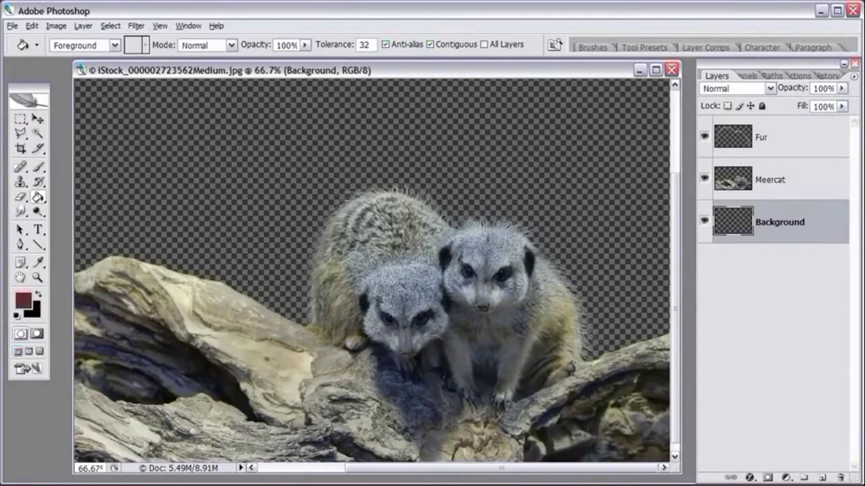
key(ctrl+minus)
key(alt+Tab)
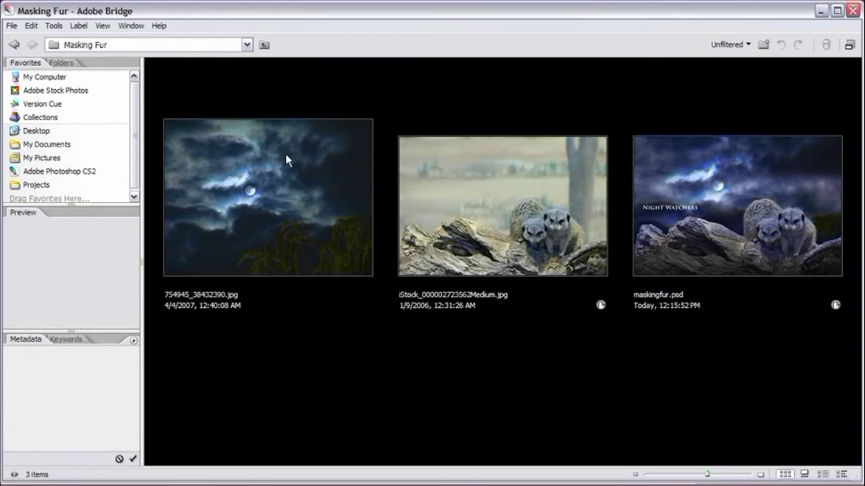
double_click(289, 211)
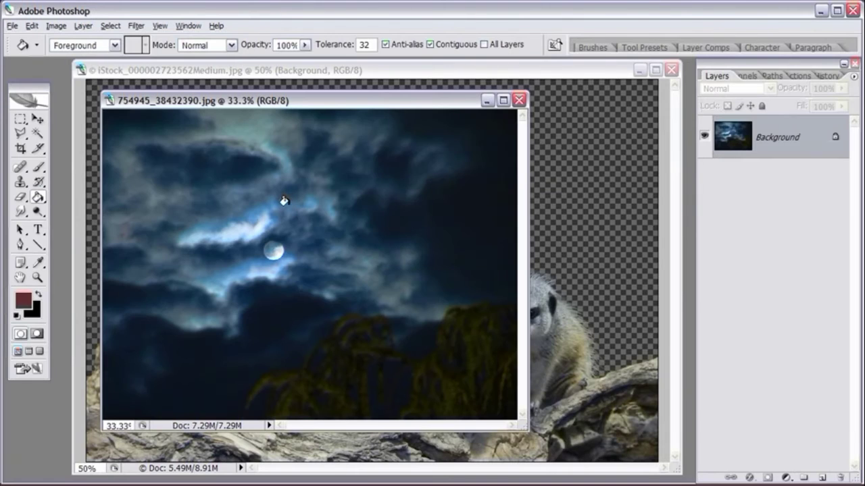
Copy the entire night sky image and close its document.
click(110, 25)
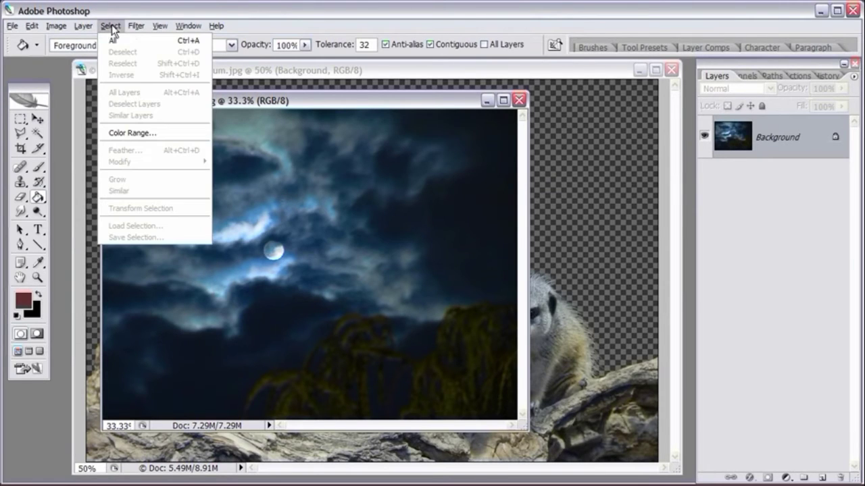
click(112, 39)
click(32, 25)
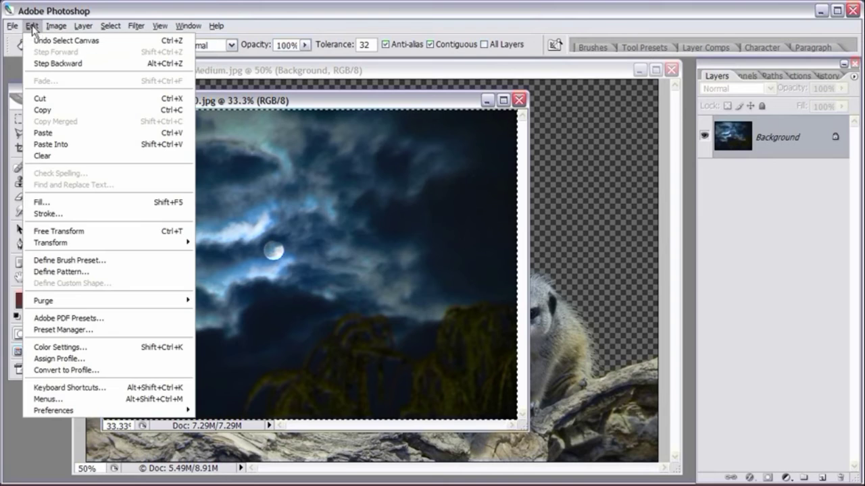
click(41, 110)
click(519, 100)
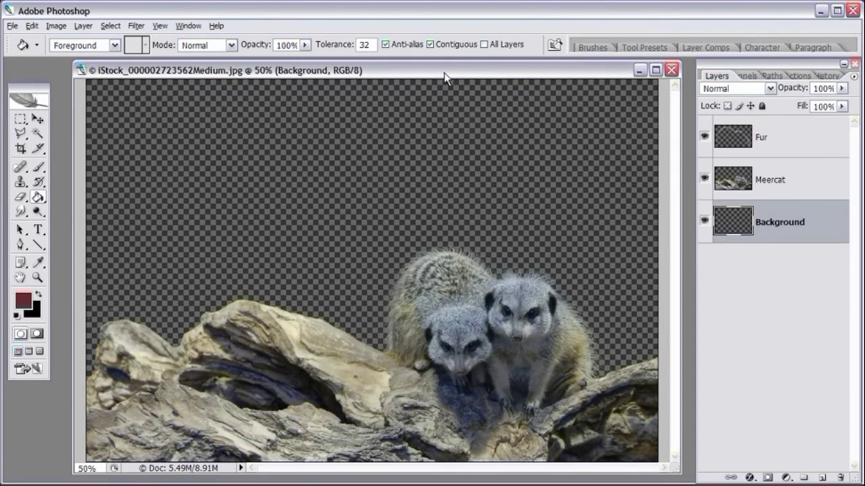
Paste the night sky into the Background layer and move it up and left so the moon sits clear above the log.
key(ctrl+minus)
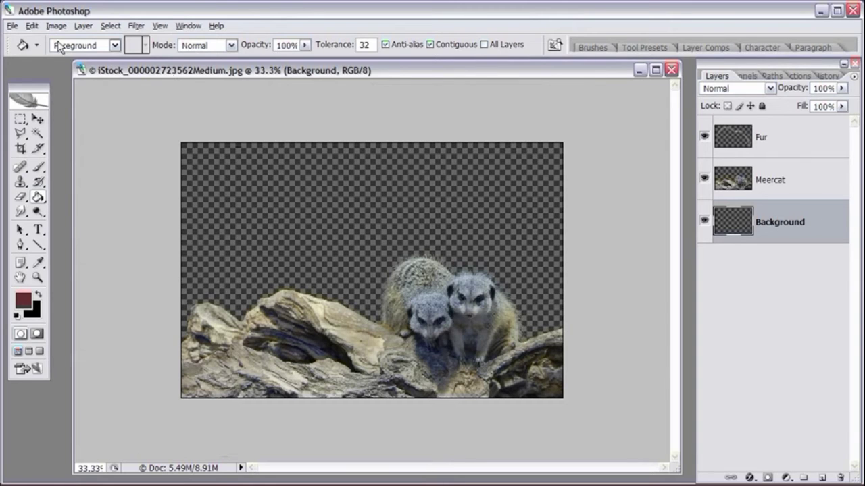
click(36, 27)
click(42, 133)
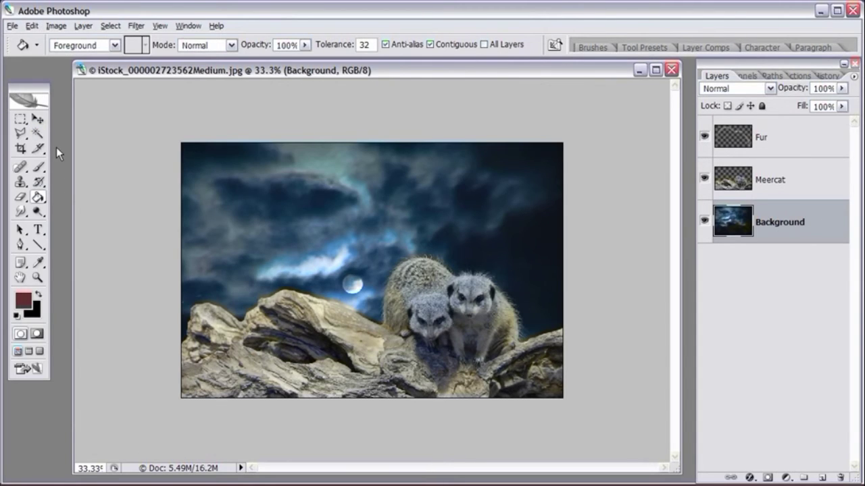
click(38, 119)
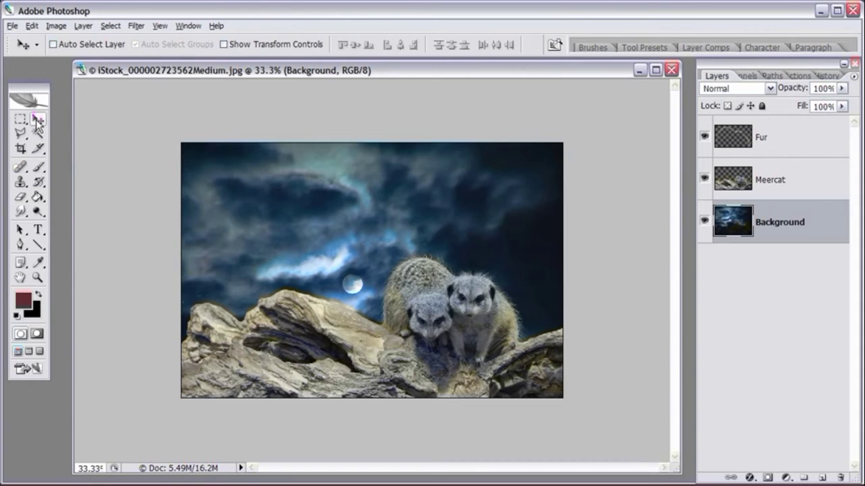
drag(406, 358, 383, 303)
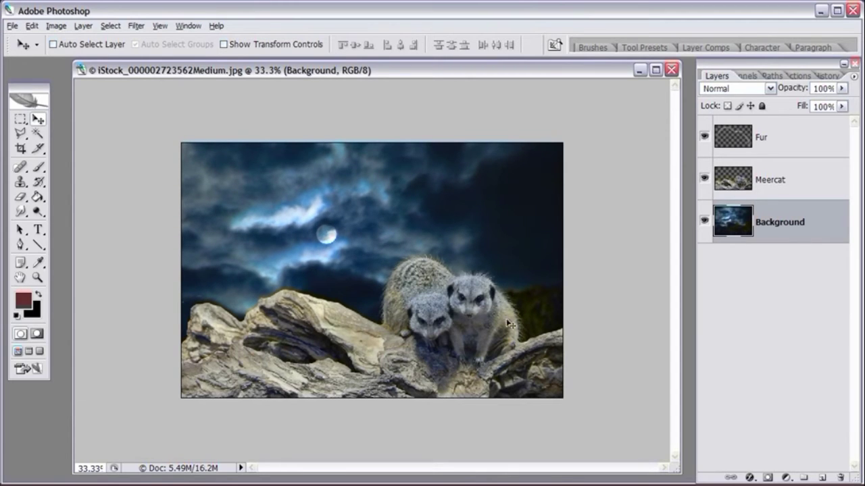
key(ctrl+plus)
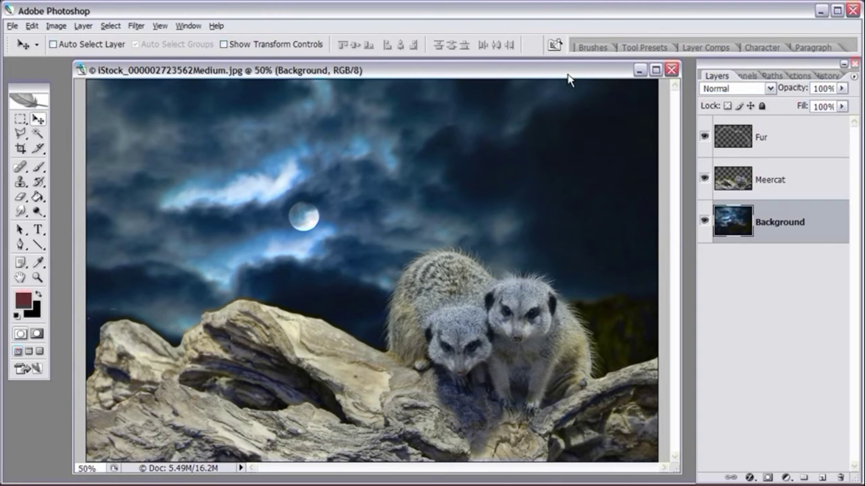
drag(568, 77, 568, 81)
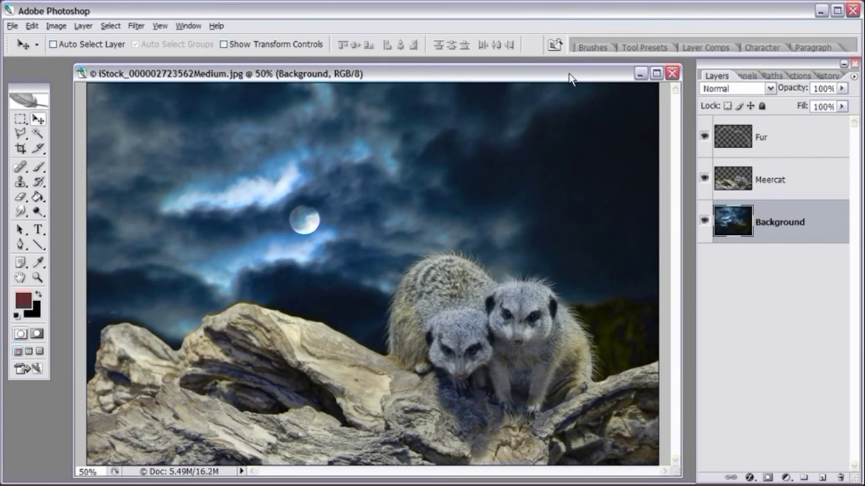
Add a new layer above the Fur layer and name it Blue Blend.
click(795, 141)
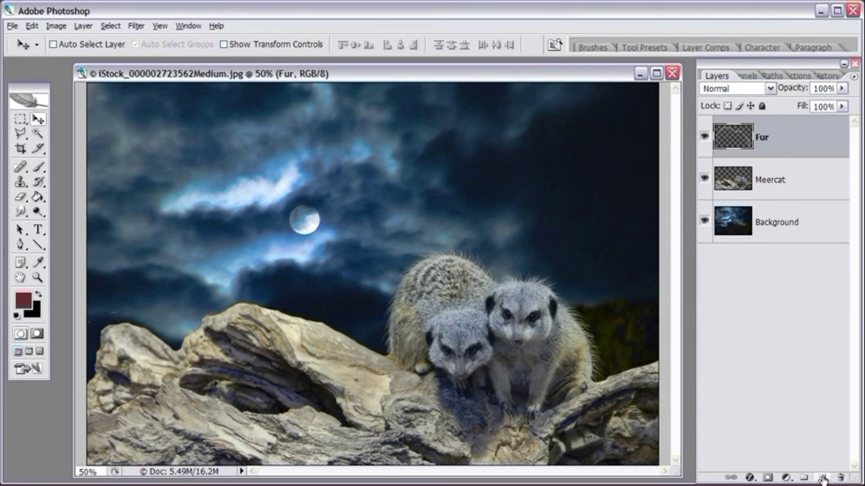
click(822, 478)
double_click(778, 136)
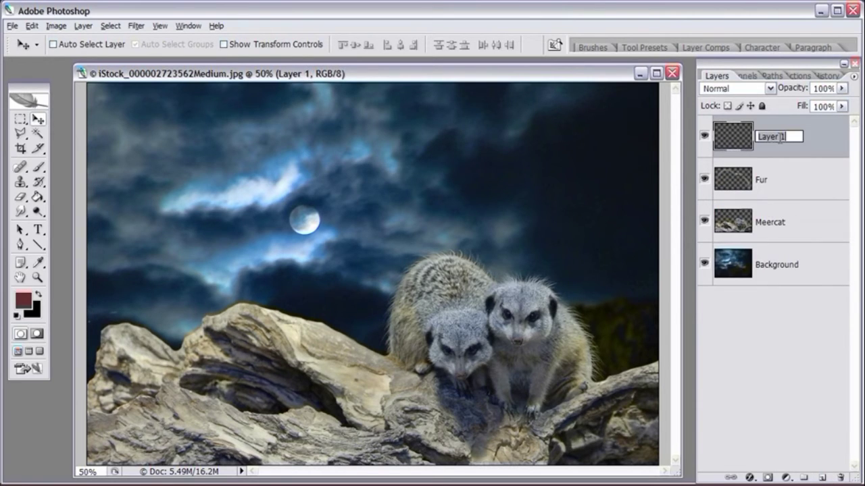
text(Blue Blend)
key(Return)
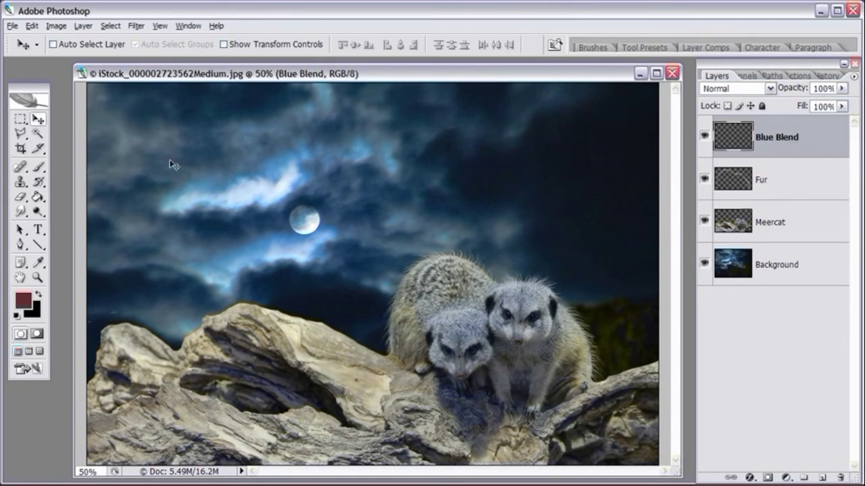
Fill the Blue Blend layer with blue 333399 using the Paint Bucket tool.
click(38, 198)
click(95, 210)
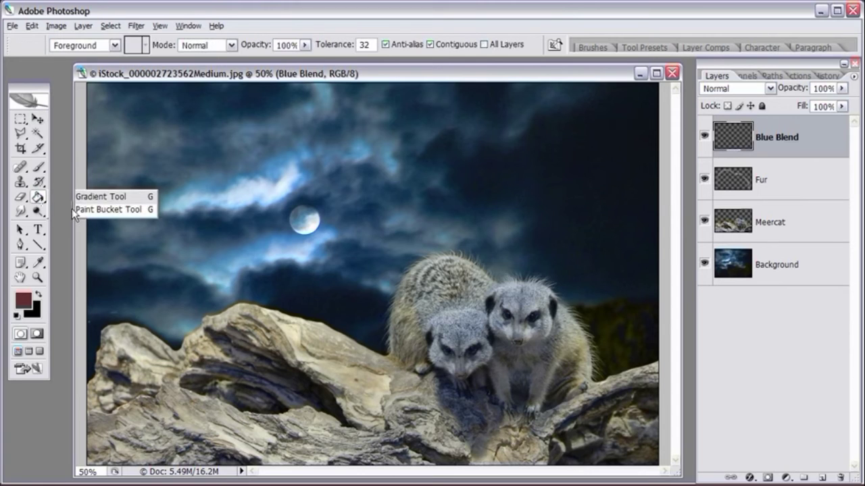
click(26, 300)
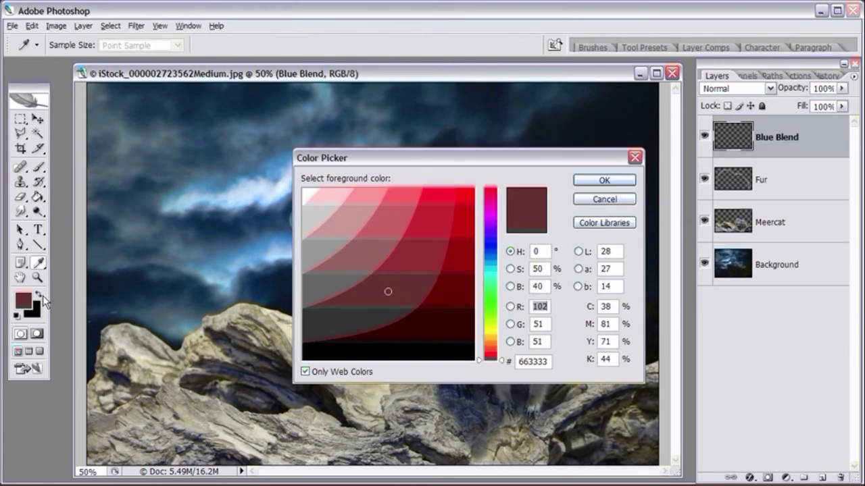
click(496, 247)
click(434, 233)
click(416, 258)
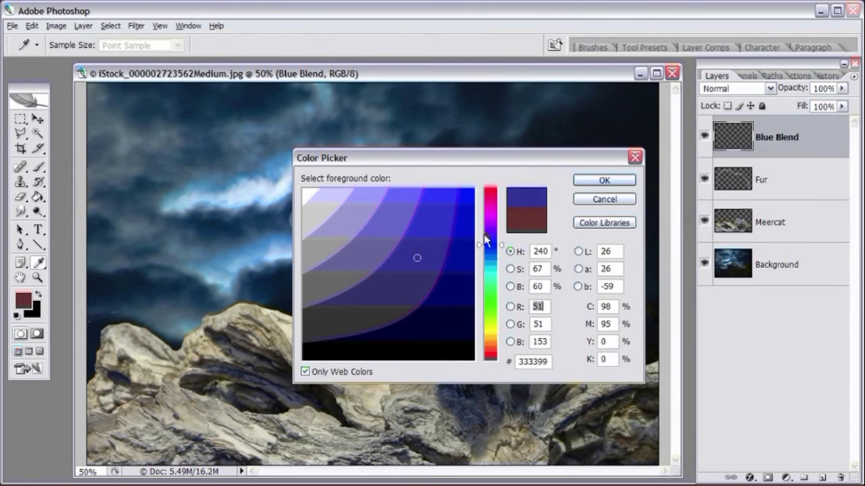
click(604, 181)
click(462, 191)
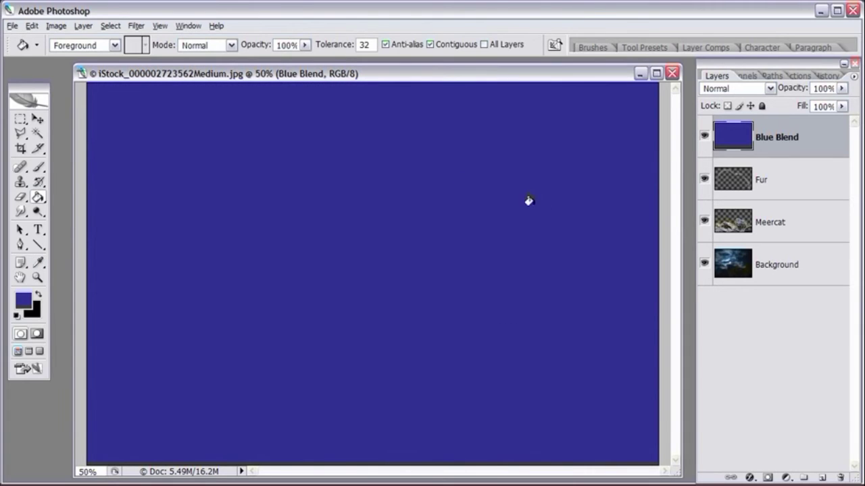
Refill the Blue Blend layer with the darker, less saturated blue 333366.
click(25, 300)
click(407, 284)
click(604, 180)
click(411, 233)
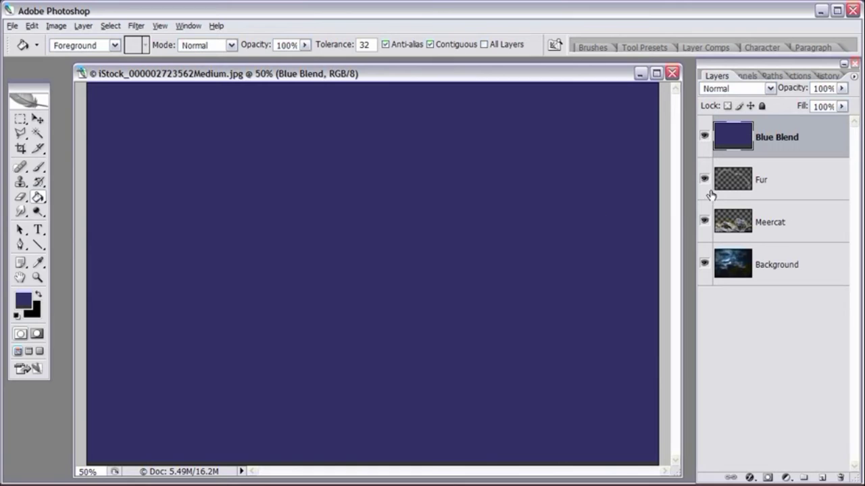
Set the Blue Blend layer's blend mode to Overlay and its opacity to 46%.
click(770, 89)
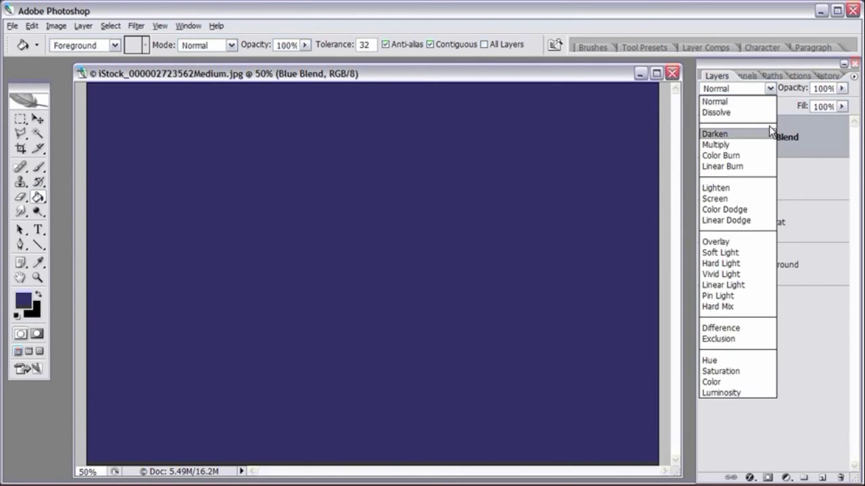
click(734, 244)
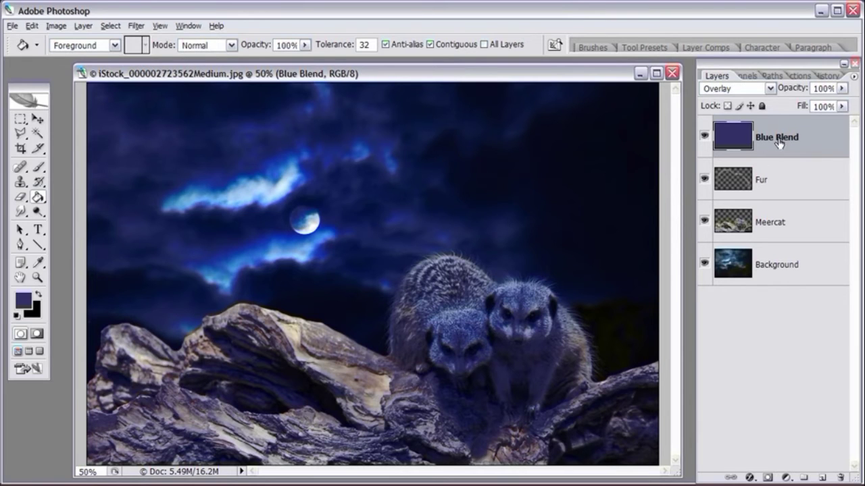
click(841, 88)
drag(840, 92, 807, 105)
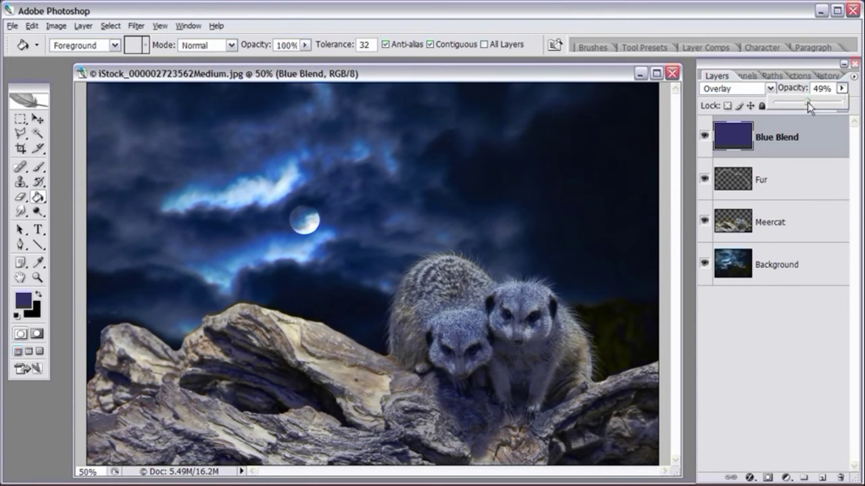
click(500, 82)
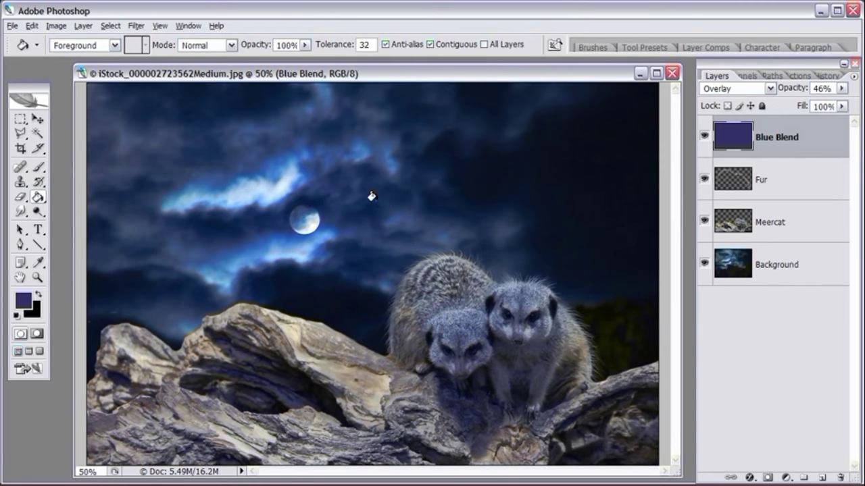
Add a new layer above Blue Blend and name it Gradient.
click(820, 479)
double_click(776, 139)
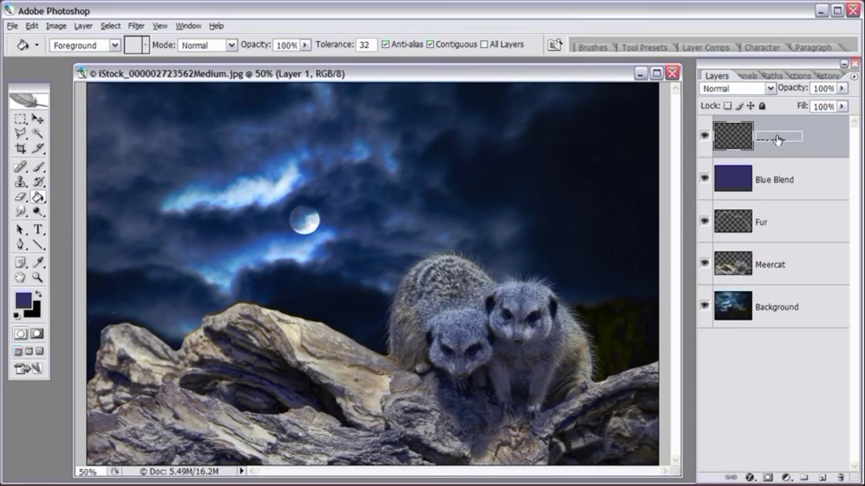
text(Gr)
text(adient)
key(Return)
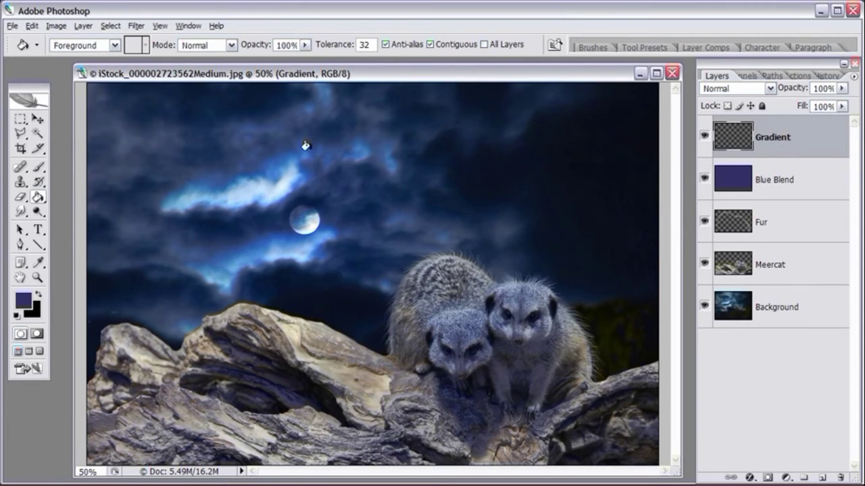
Set up the Gradient tool with black 000000 as foreground colour and the foreground-to-transparent preset.
click(35, 198)
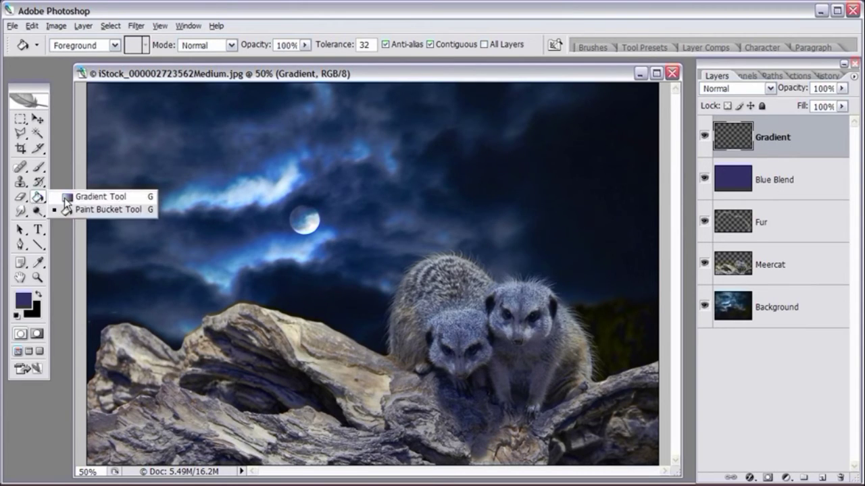
click(76, 196)
click(24, 299)
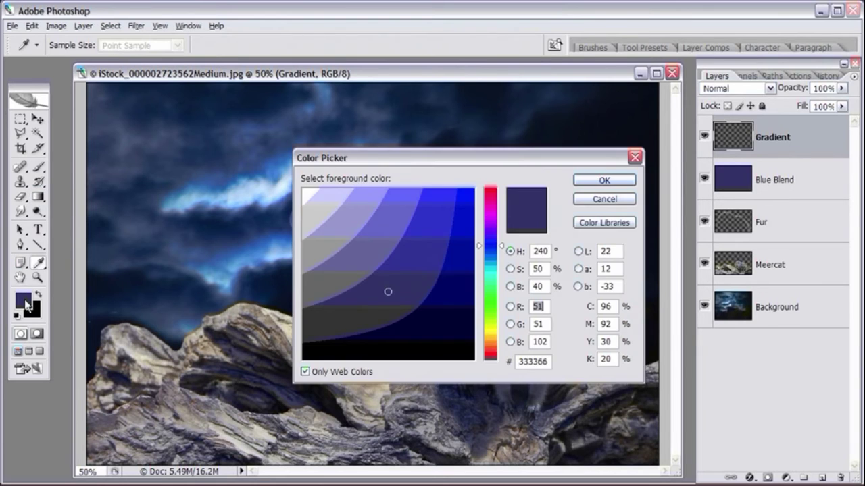
click(312, 356)
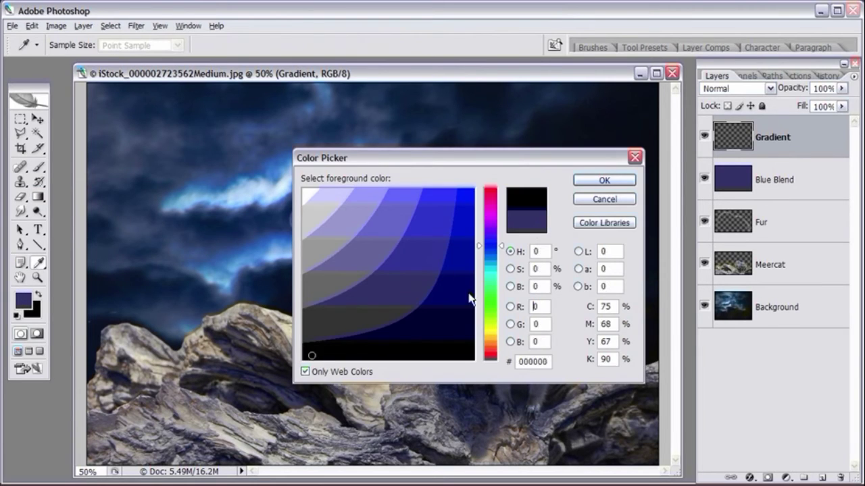
click(604, 180)
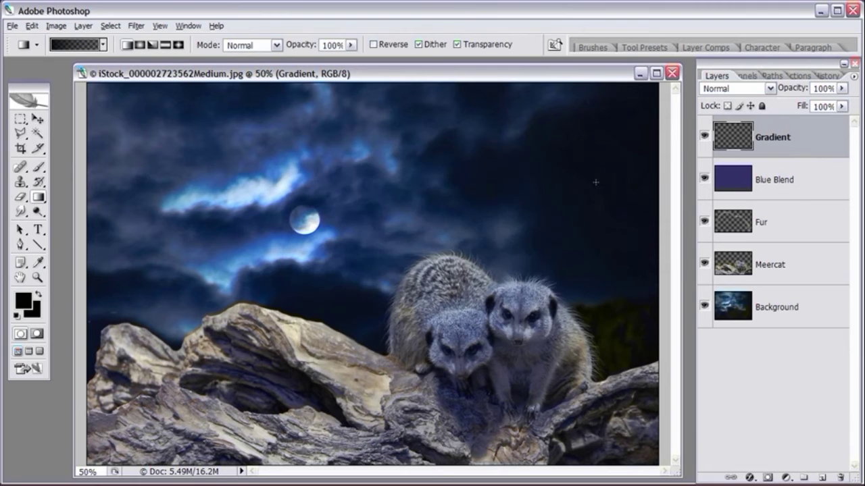
click(103, 46)
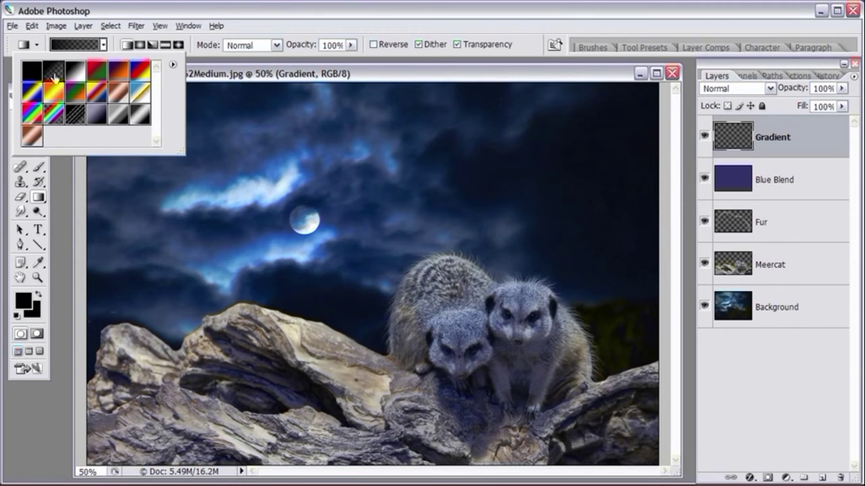
click(257, 78)
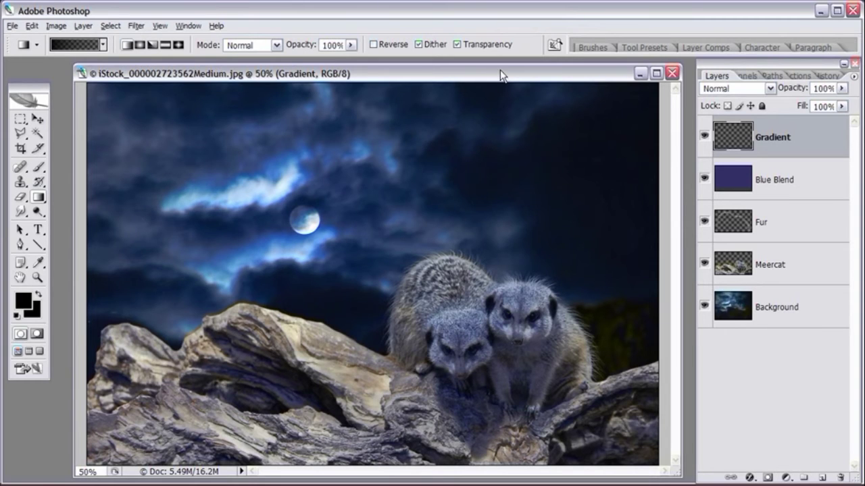
Try black gradients rising from the image's bottom edge over the log, undoing each one.
drag(500, 69, 501, 62)
drag(679, 464, 681, 475)
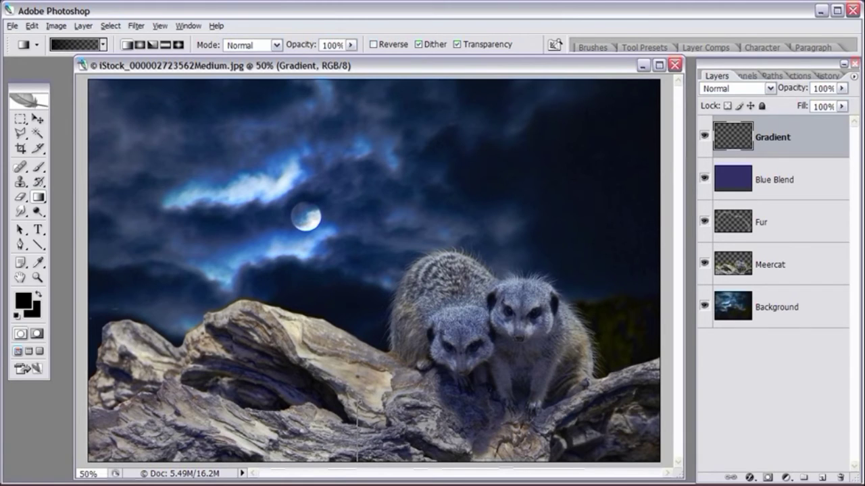
drag(358, 342, 359, 342)
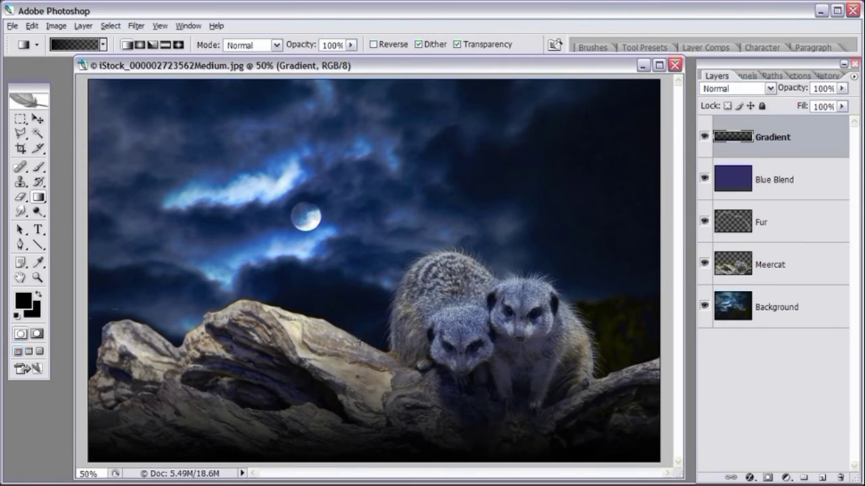
key(ctrl+z)
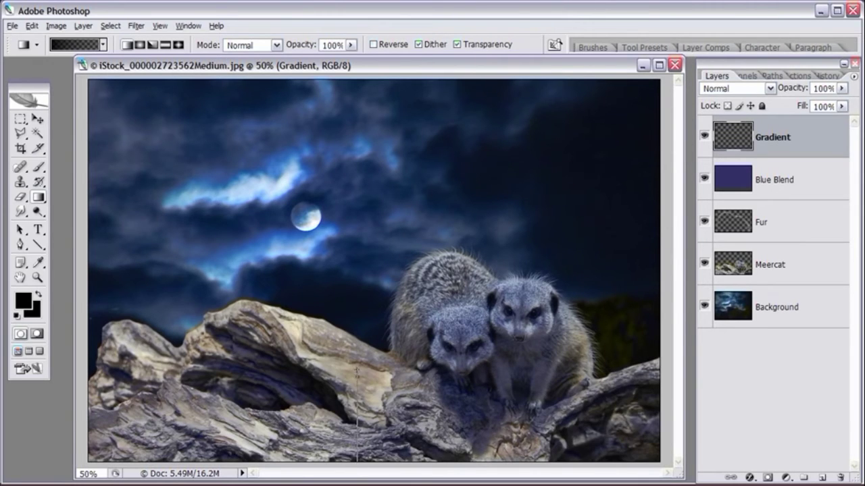
drag(357, 368, 356, 325)
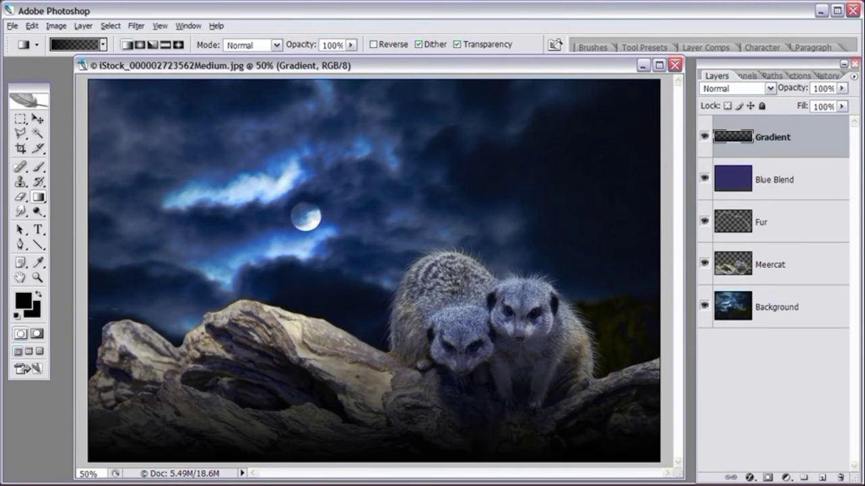
key(ctrl+minus)
key(ctrl+z)
Darken the base of the log with a black-to-transparent gradient drawn from just below the canvas up to the middle of the log.
drag(380, 437, 380, 332)
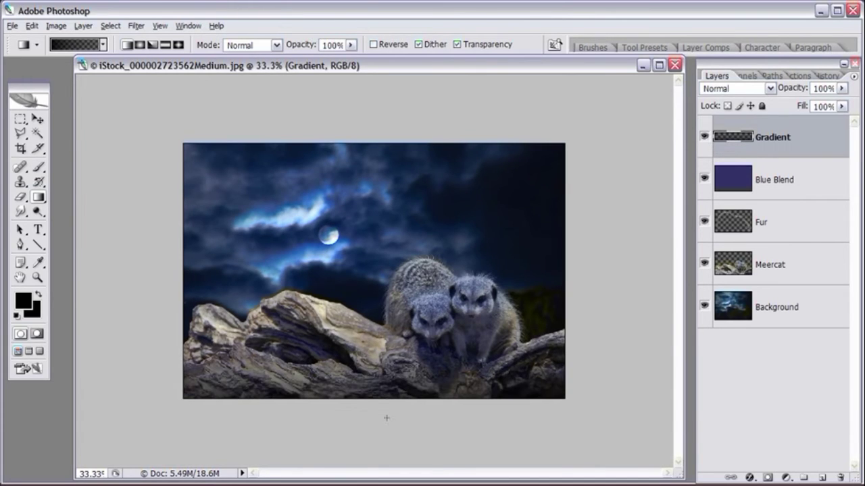
key(ctrl+z)
drag(380, 419, 367, 315)
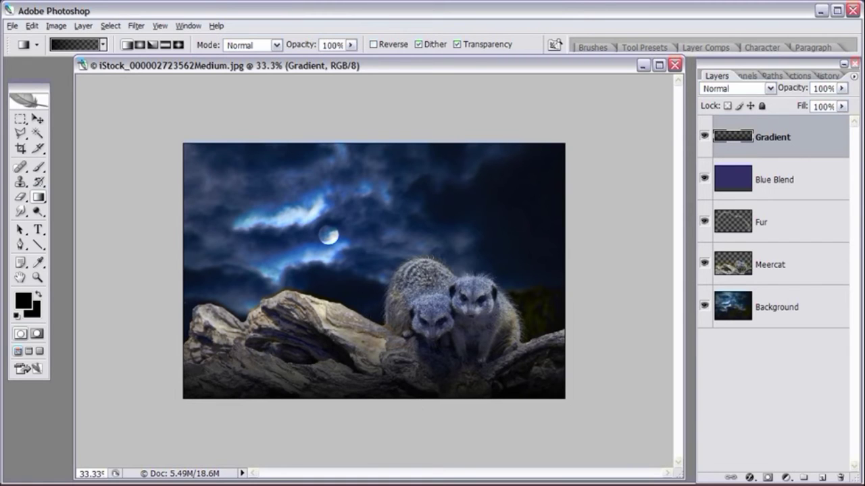
key(ctrl+plus)
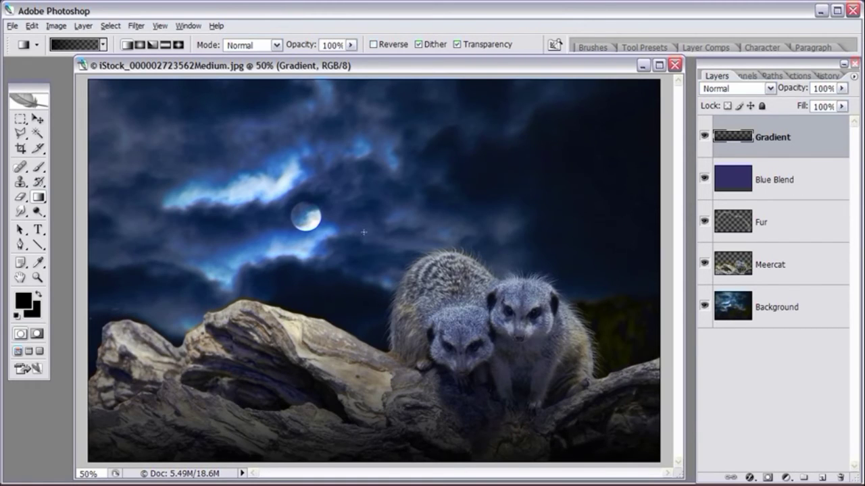
Erase the dark gradient over the meerkats and the wood beneath them with a soft 414 px Eraser brush.
click(21, 198)
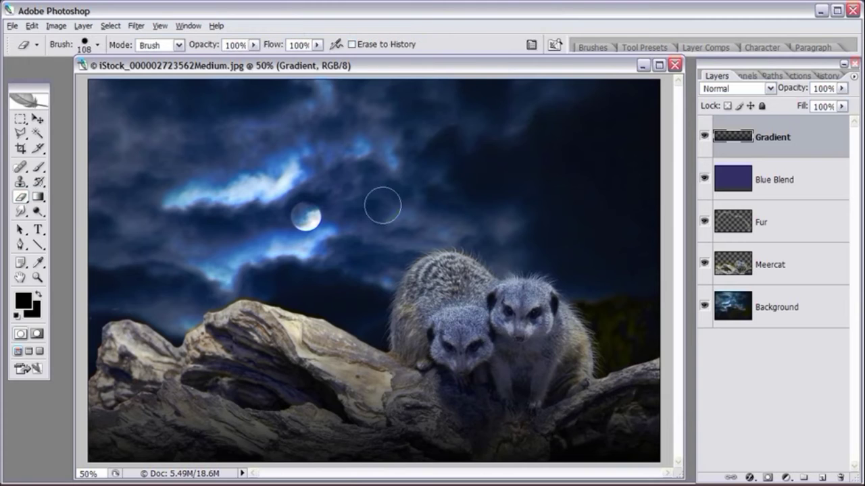
right_click(398, 207)
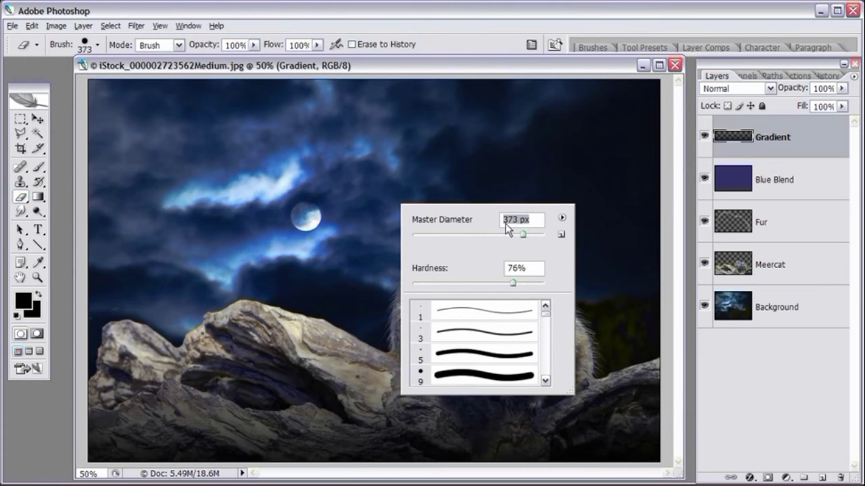
drag(511, 283, 486, 282)
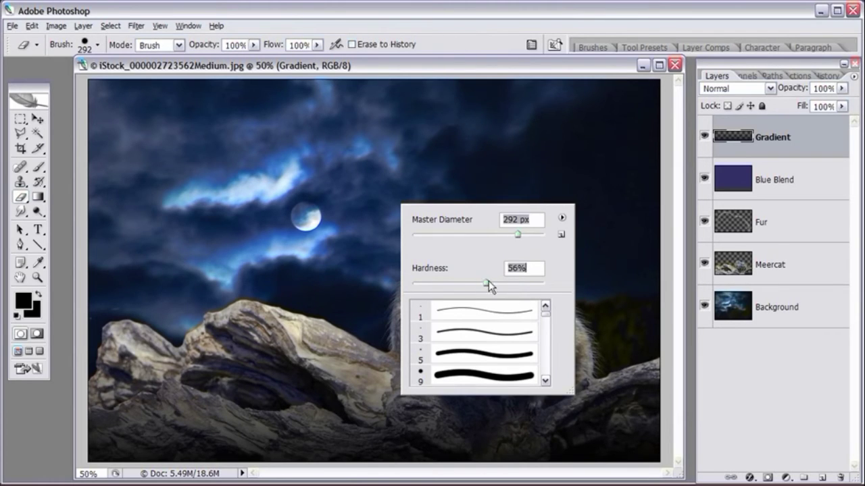
drag(431, 281, 411, 283)
click(519, 268)
drag(523, 235, 528, 234)
click(505, 69)
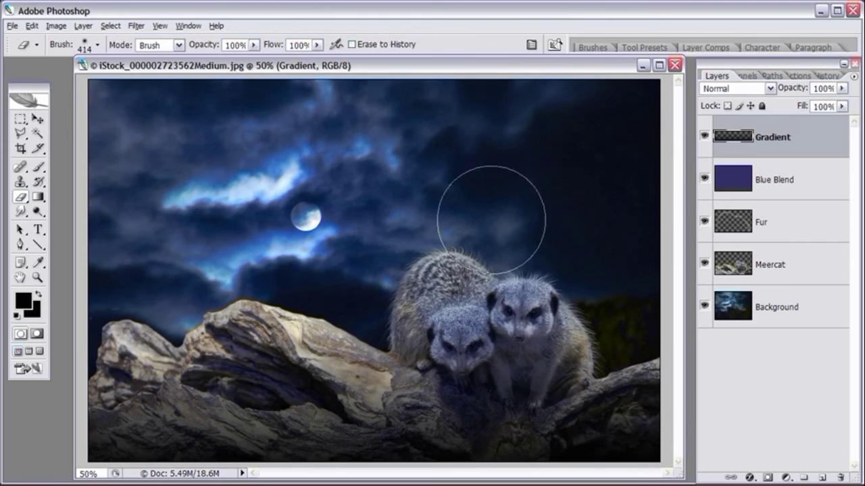
mouse_move(506, 362)
mouse_down()
mouse_move(495, 401)
mouse_move(552, 367)
mouse_move(479, 382)
mouse_move(492, 344)
mouse_move(506, 337)
mouse_move(502, 351)
mouse_move(513, 358)
mouse_move(500, 364)
mouse_move(502, 347)
mouse_move(473, 344)
mouse_move(492, 347)
mouse_move(475, 331)
mouse_move(482, 337)
mouse_move(502, 331)
mouse_move(473, 362)
mouse_move(534, 366)
mouse_move(458, 386)
mouse_move(473, 331)
mouse_move(506, 347)
mouse_move(506, 360)
mouse_move(483, 348)
mouse_move(506, 338)
mouse_move(527, 270)
mouse_up()
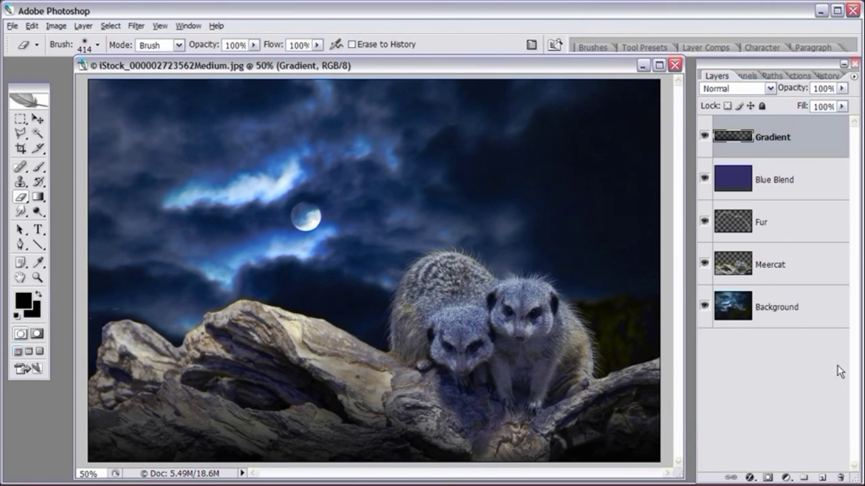
Add a new layer named Fog above the Gradient layer and activate the Rectangular Marquee tool.
click(822, 478)
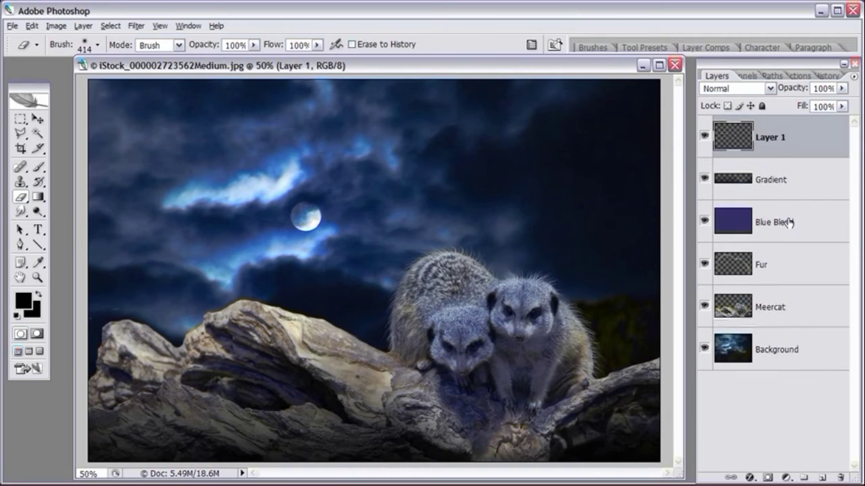
double_click(772, 137)
text(Fog)
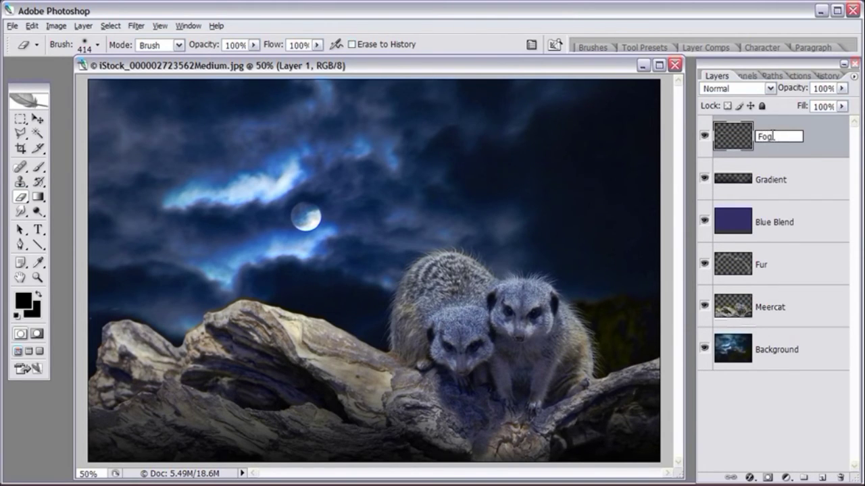
key(Return)
click(19, 120)
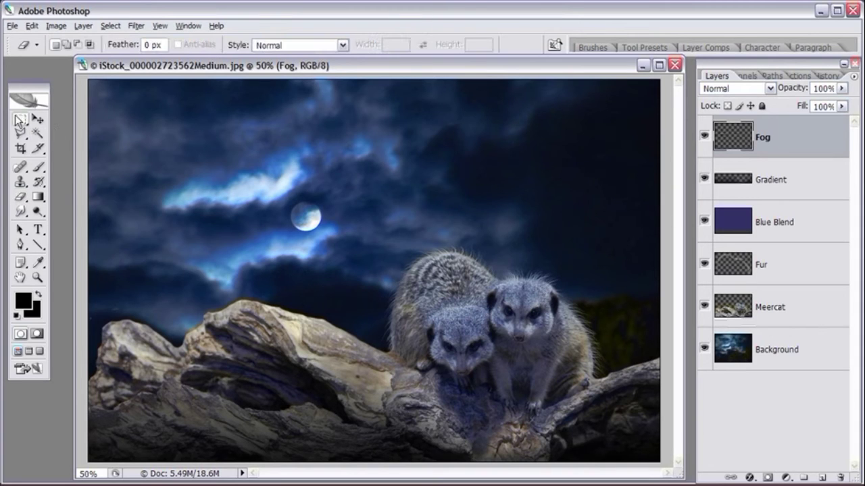
Select a full-width rectangular band across the sky from moon height to the front meerkat's head and feather it 40 pixels.
drag(82, 207, 669, 293)
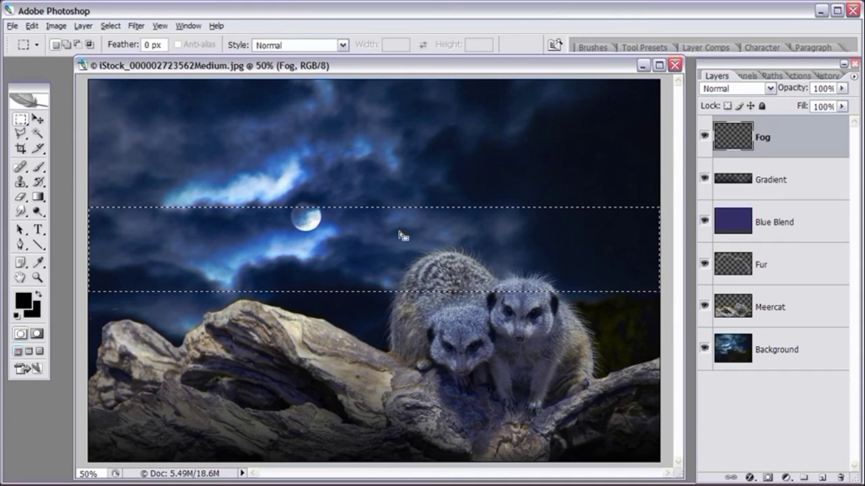
click(110, 26)
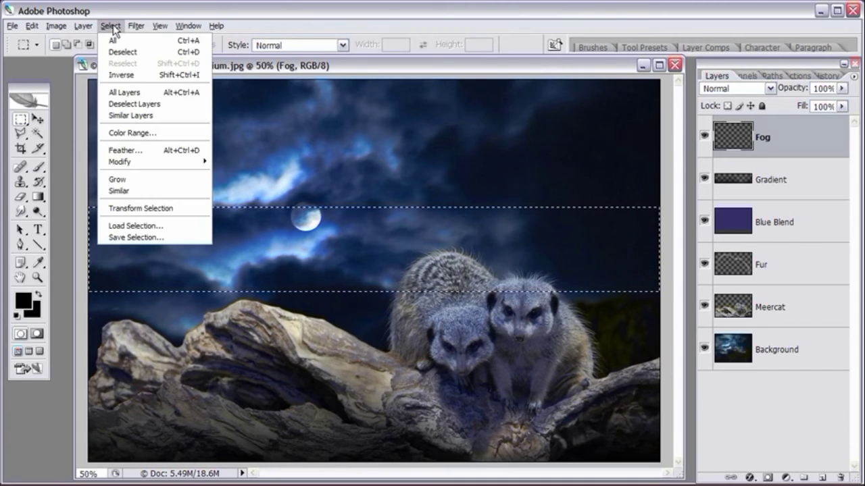
click(119, 17)
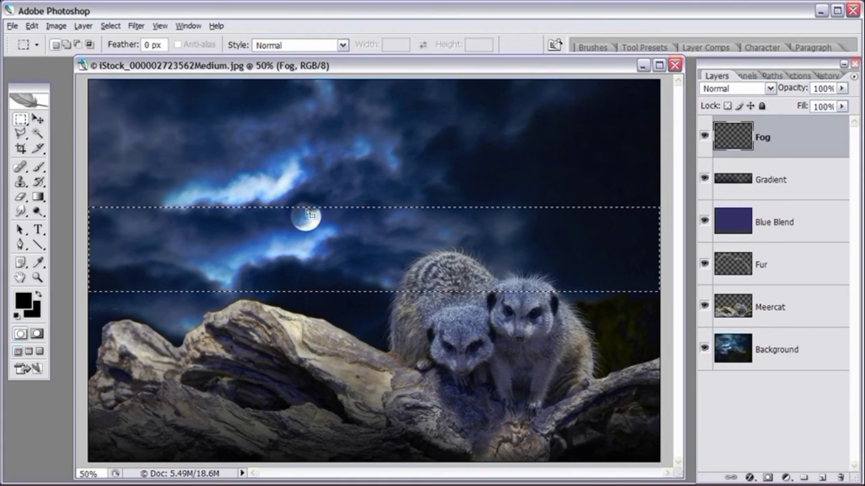
click(110, 26)
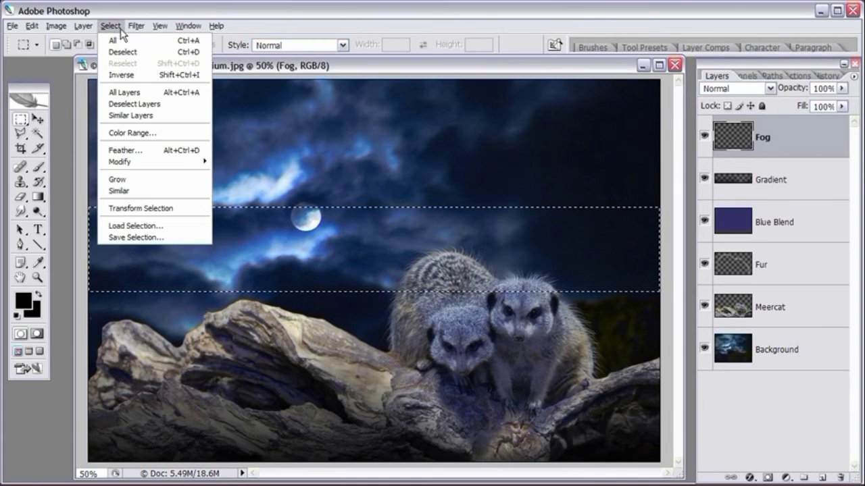
click(126, 150)
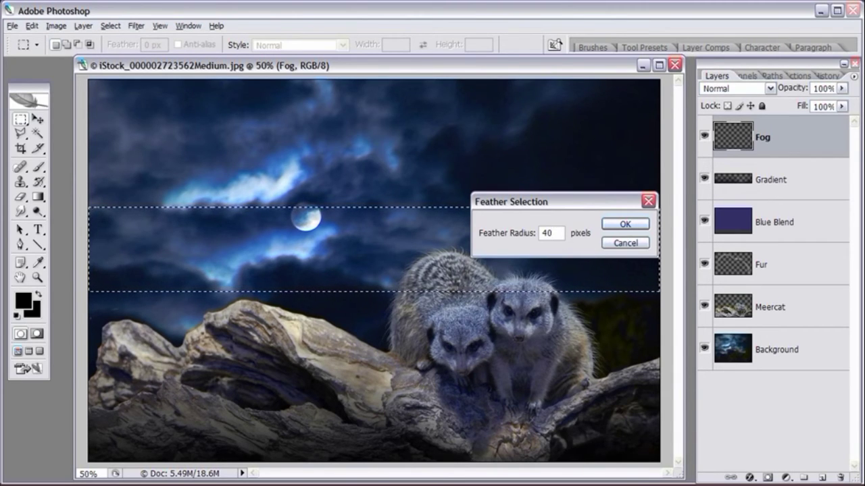
key(Return)
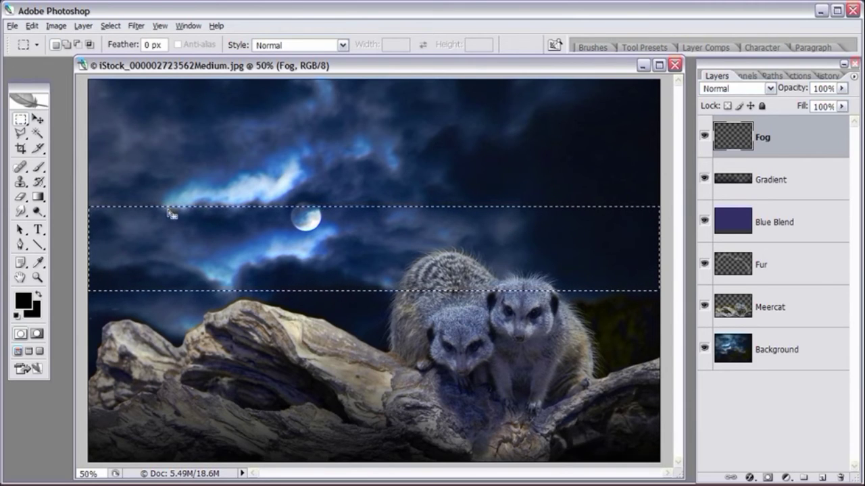
Render Clouds in white and black inside the feathered band on the Fog layer and deselect.
key(d)
key(x)
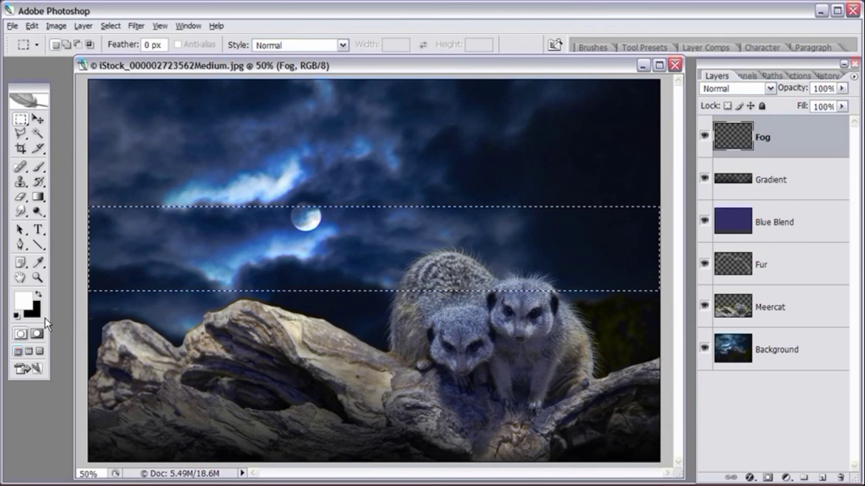
key(x)
key(x)
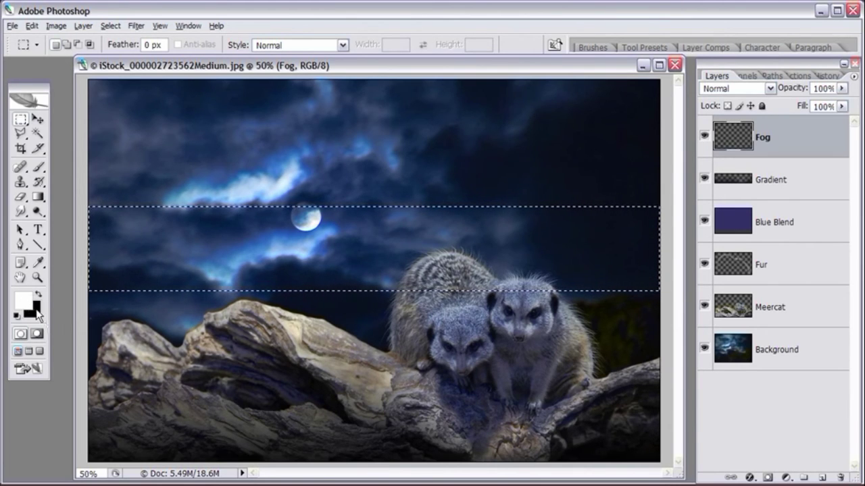
click(136, 26)
mouse_move(152, 195)
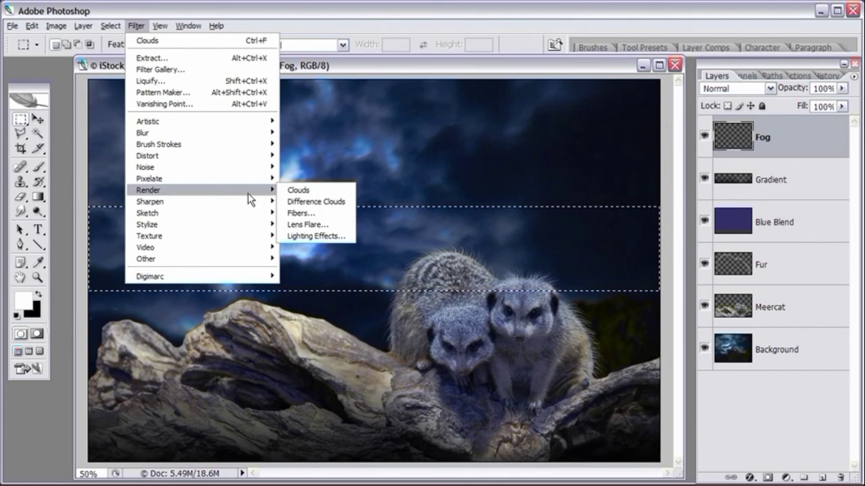
click(297, 190)
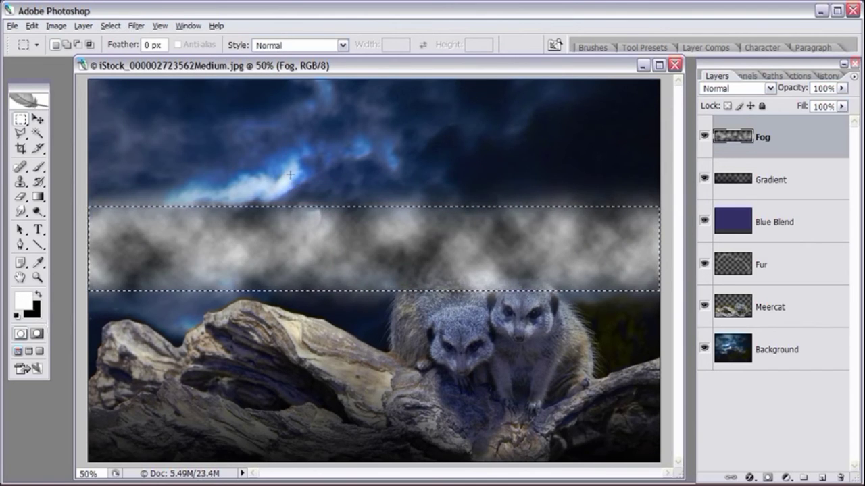
click(110, 26)
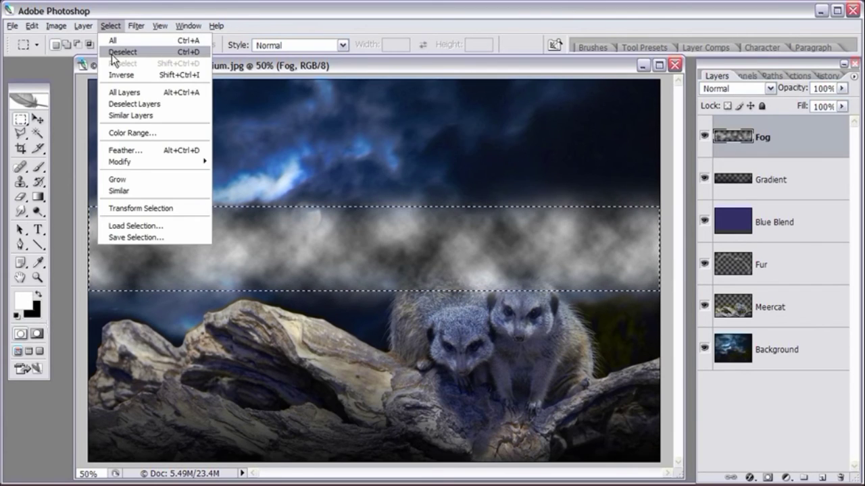
click(116, 52)
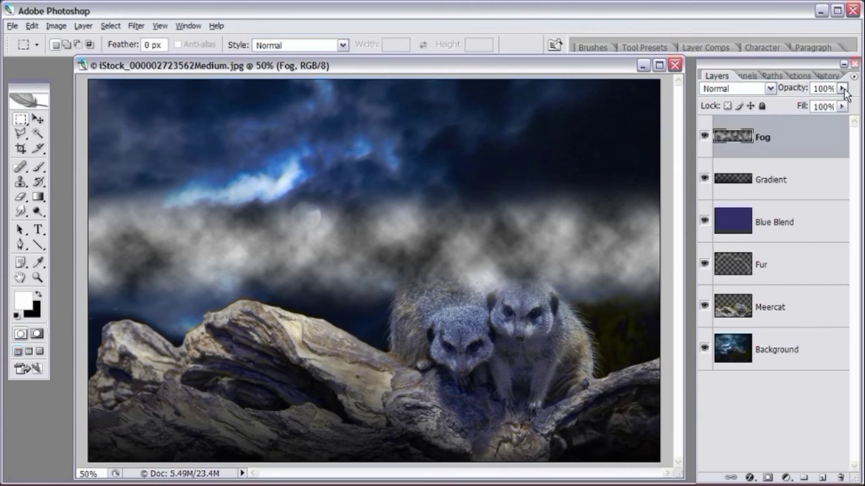
Set the Fog layer's blend mode to Screen.
click(769, 89)
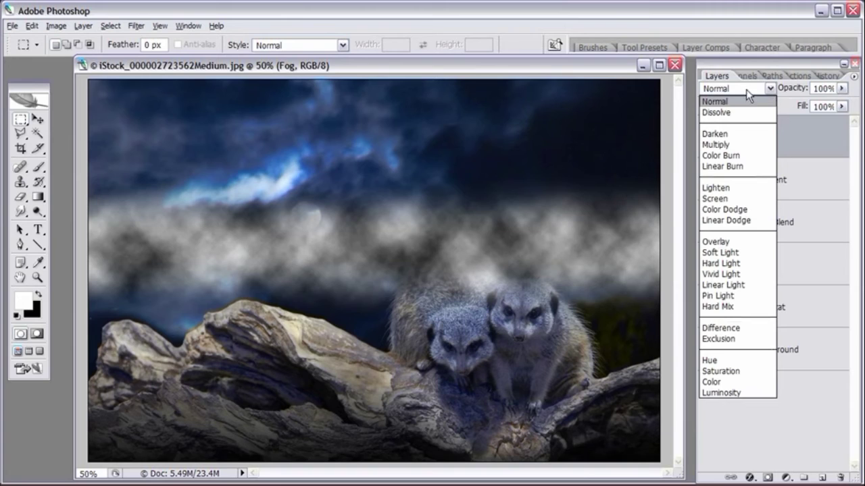
click(772, 88)
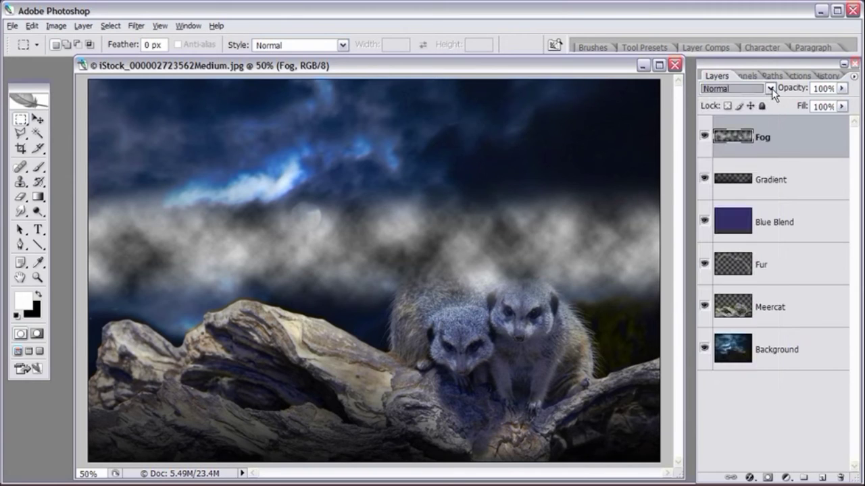
click(771, 88)
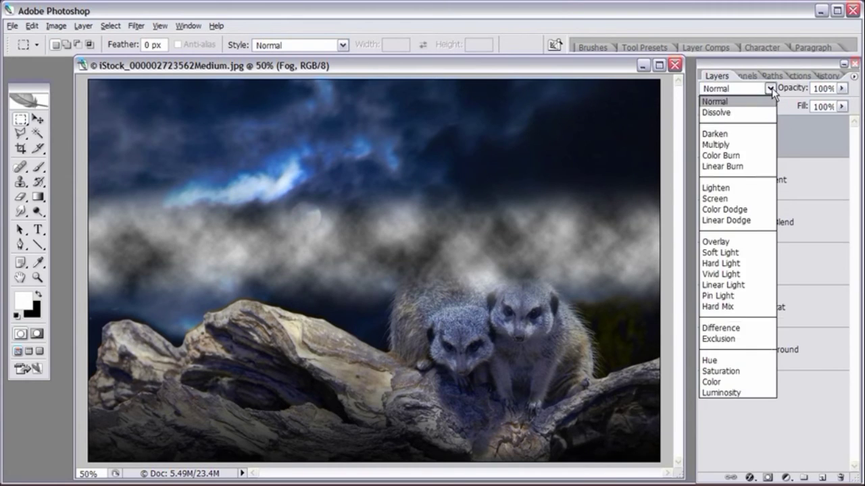
click(736, 199)
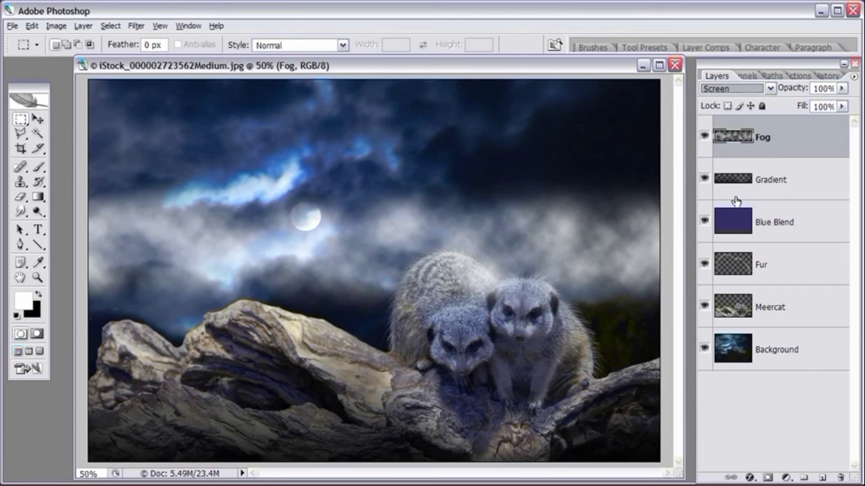
Lower the Fog layer's opacity to 62%, comparing the image with the fog hidden and shown.
click(843, 89)
drag(841, 102, 826, 101)
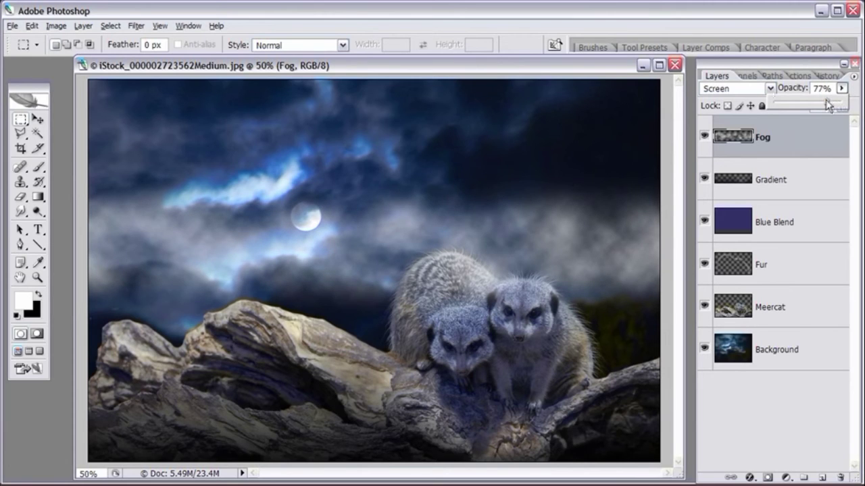
drag(825, 101, 813, 102)
click(705, 137)
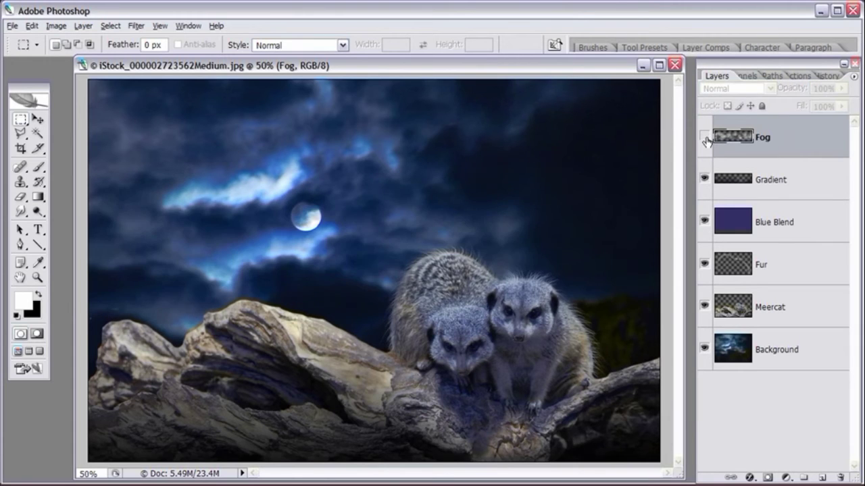
click(705, 138)
click(841, 88)
drag(829, 101, 826, 101)
click(787, 135)
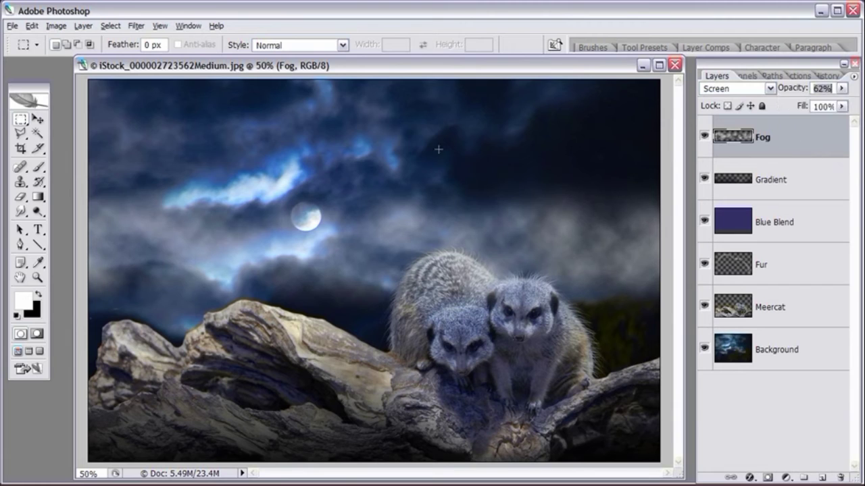
Erase the fog over the meerkats and along the log with the soft 414 px Eraser brush.
click(20, 197)
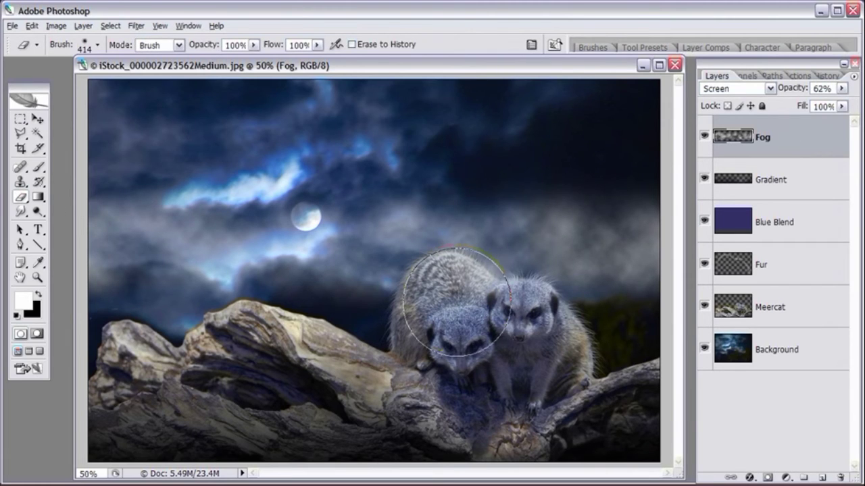
mouse_move(523, 323)
mouse_down()
mouse_move(428, 307)
mouse_move(444, 328)
mouse_move(503, 326)
mouse_up()
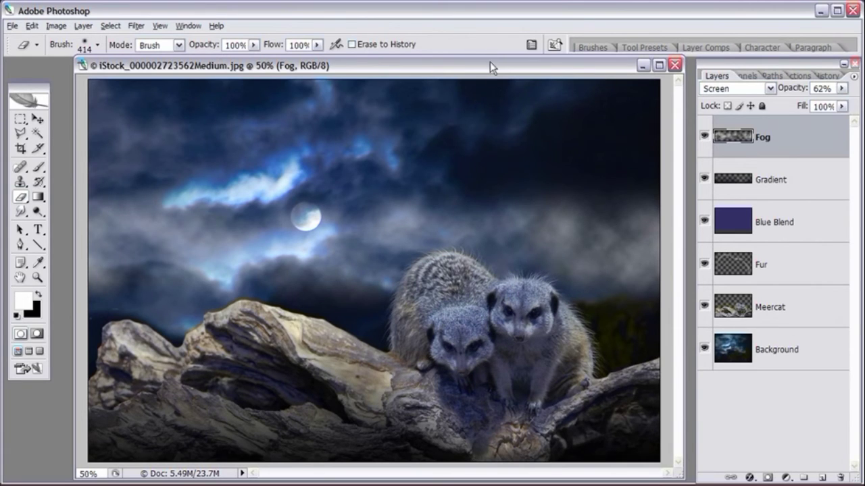
mouse_move(415, 385)
mouse_down()
mouse_move(370, 363)
mouse_move(249, 357)
mouse_move(164, 376)
mouse_move(299, 406)
mouse_move(199, 387)
mouse_move(144, 347)
mouse_up()
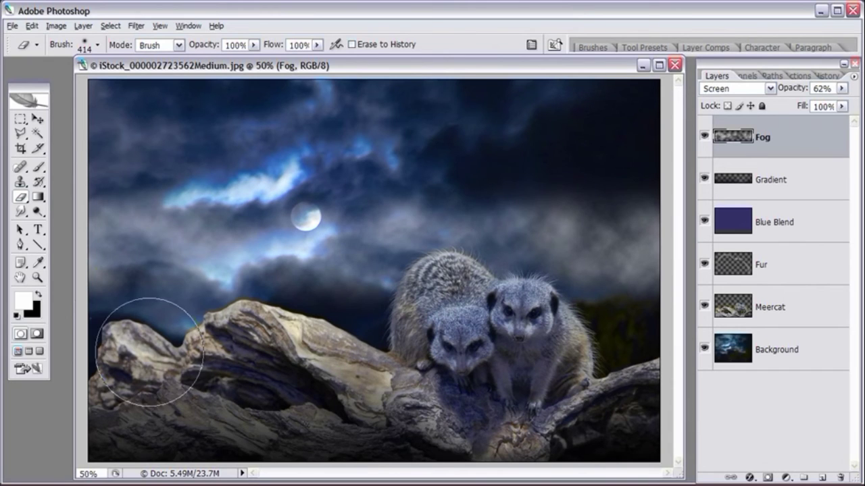
mouse_move(115, 139)
mouse_down()
mouse_move(357, 412)
mouse_move(434, 421)
mouse_move(187, 383)
mouse_move(370, 382)
mouse_move(203, 367)
mouse_move(319, 428)
mouse_up()
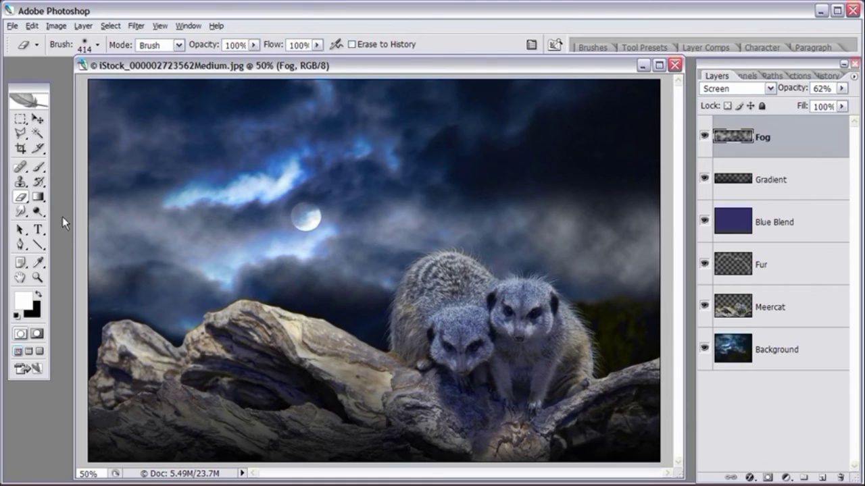
mouse_move(428, 415)
mouse_down()
mouse_move(384, 404)
mouse_move(457, 390)
mouse_move(469, 401)
mouse_move(295, 317)
mouse_move(229, 319)
mouse_move(482, 397)
mouse_move(593, 385)
mouse_move(473, 397)
mouse_move(308, 344)
mouse_up()
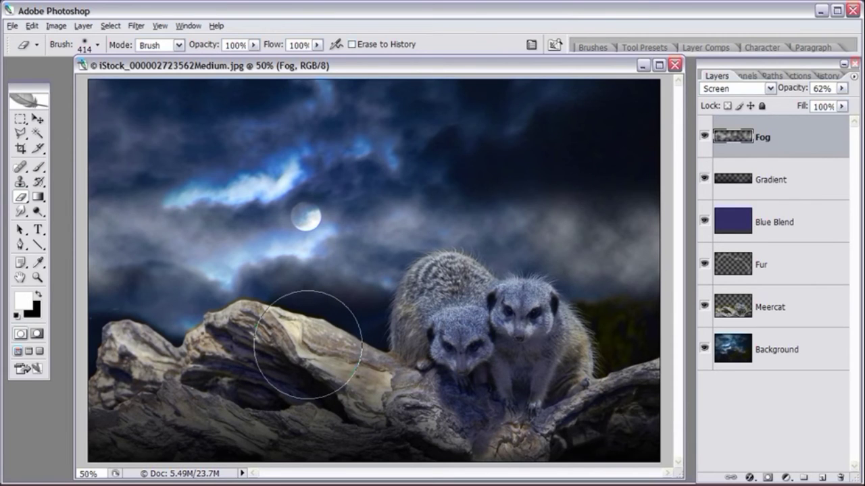
mouse_move(308, 345)
mouse_down()
mouse_move(393, 363)
mouse_move(328, 345)
mouse_move(426, 390)
mouse_move(278, 335)
mouse_move(340, 373)
mouse_move(441, 385)
mouse_move(352, 355)
mouse_move(292, 317)
mouse_move(335, 346)
mouse_move(305, 331)
mouse_move(247, 328)
mouse_move(127, 371)
mouse_move(281, 350)
mouse_move(324, 364)
mouse_move(182, 368)
mouse_move(353, 384)
mouse_move(584, 382)
mouse_move(555, 321)
mouse_move(323, 335)
mouse_move(263, 359)
mouse_move(524, 366)
mouse_move(425, 387)
mouse_move(268, 338)
mouse_move(270, 354)
mouse_move(256, 346)
mouse_move(337, 360)
mouse_move(270, 331)
mouse_move(163, 365)
mouse_move(125, 365)
mouse_move(249, 358)
mouse_up()
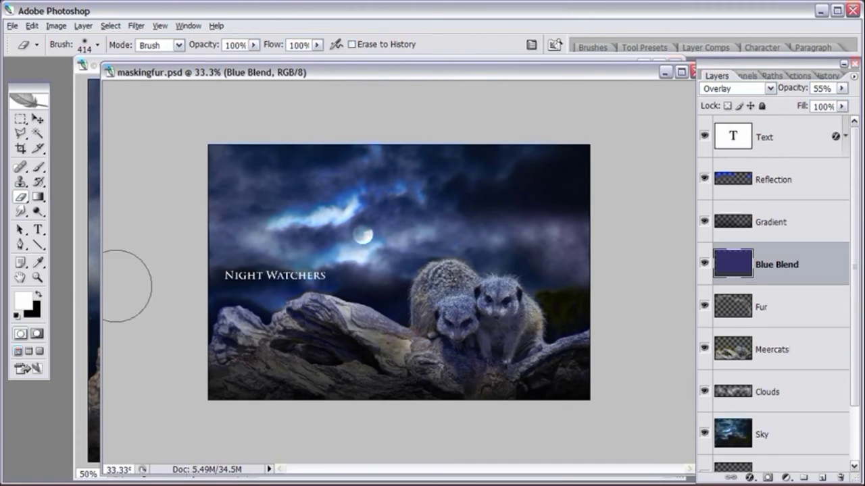
Examine the finished composite in maskingfur.psd at 50% zoom and return to the working image.
click(37, 278)
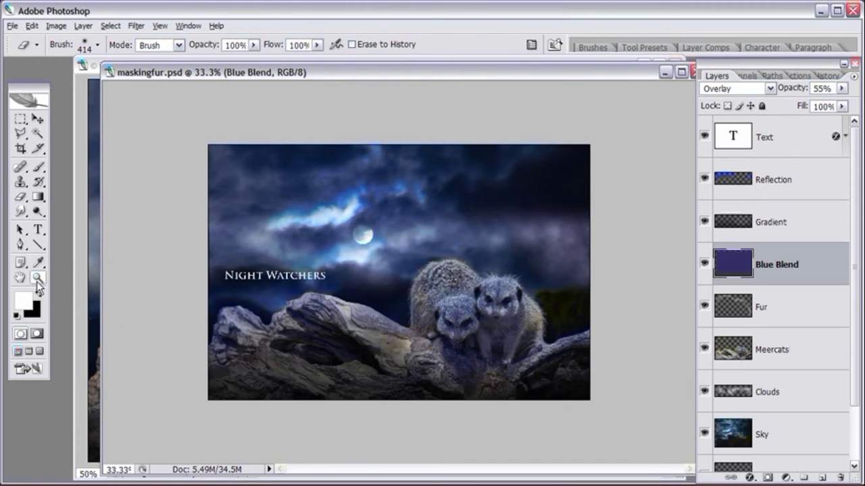
click(376, 324)
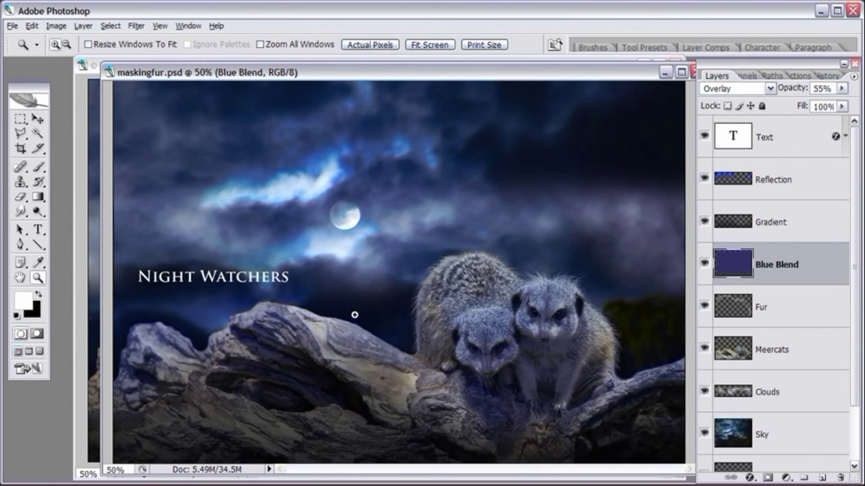
click(83, 105)
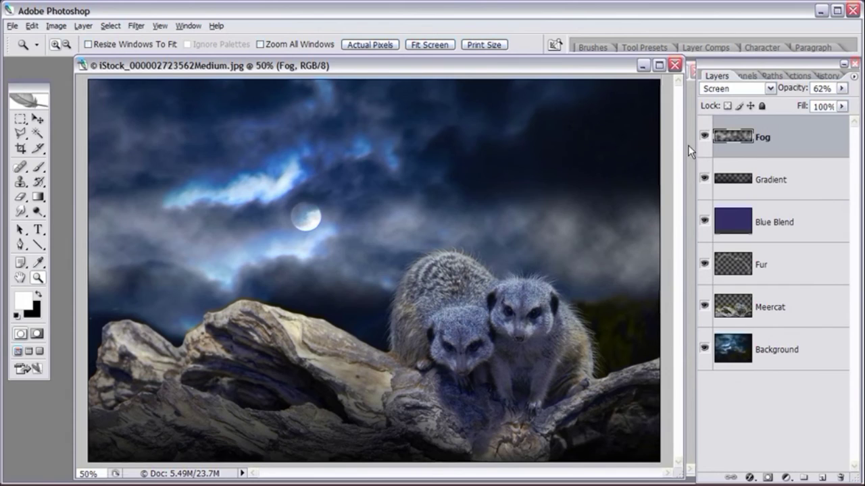
Add a new layer named Reflection above the Fog layer.
click(822, 478)
double_click(774, 139)
text(R)
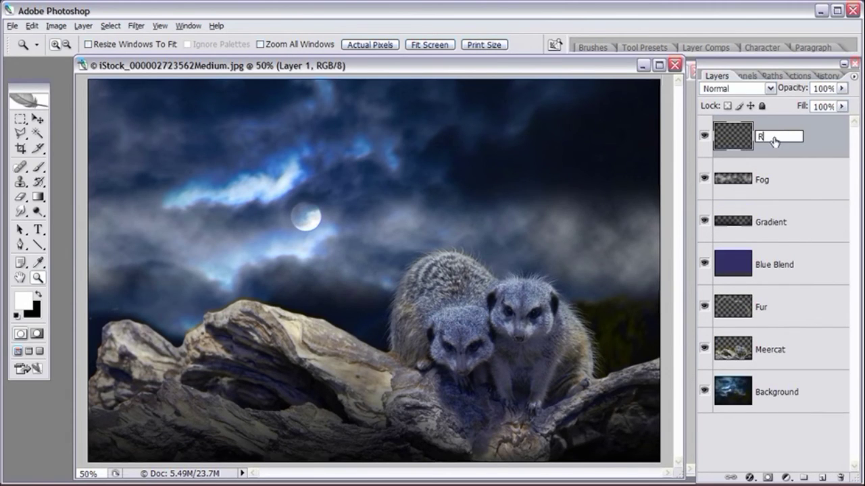
text(eflection)
key(Return)
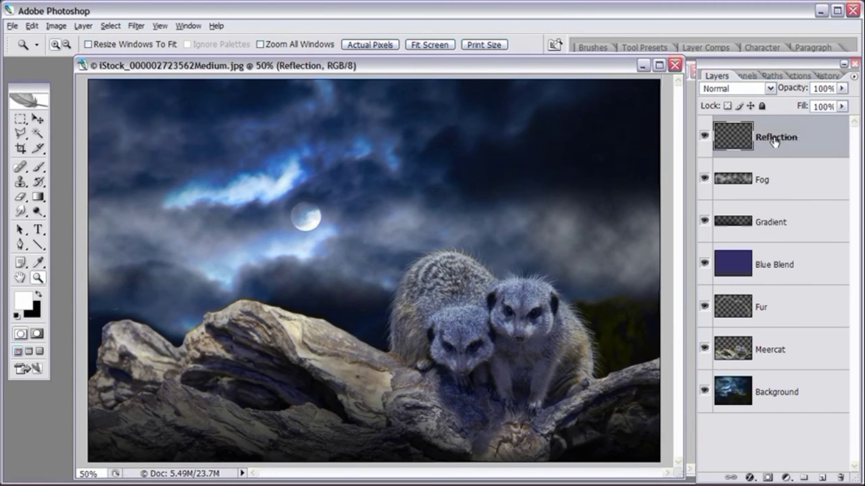
Activate the Brush tool and set the foreground color to blue #3333cc.
click(44, 170)
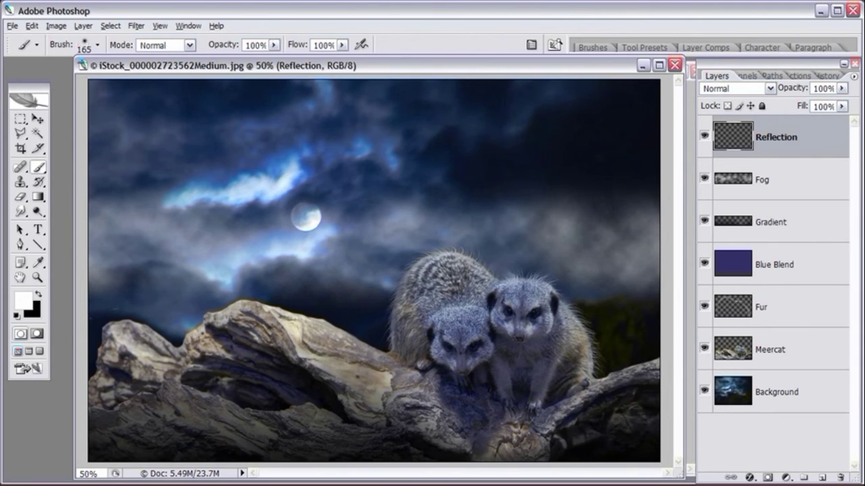
click(17, 307)
click(487, 249)
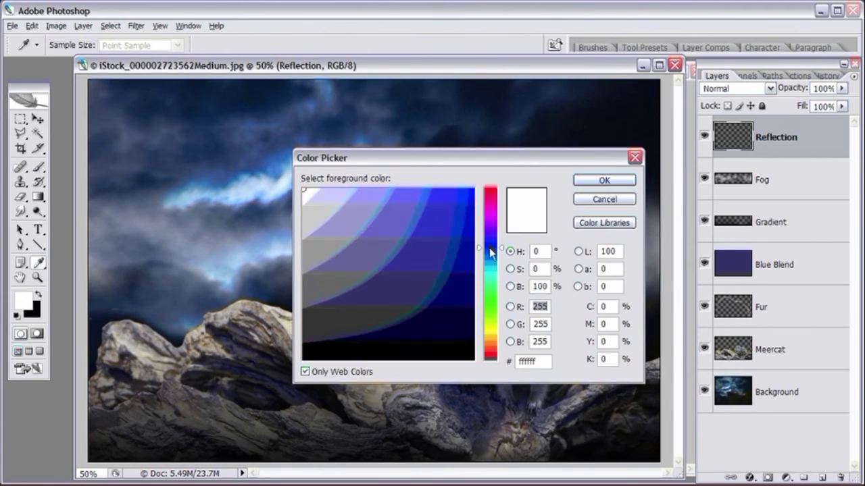
click(433, 248)
click(410, 234)
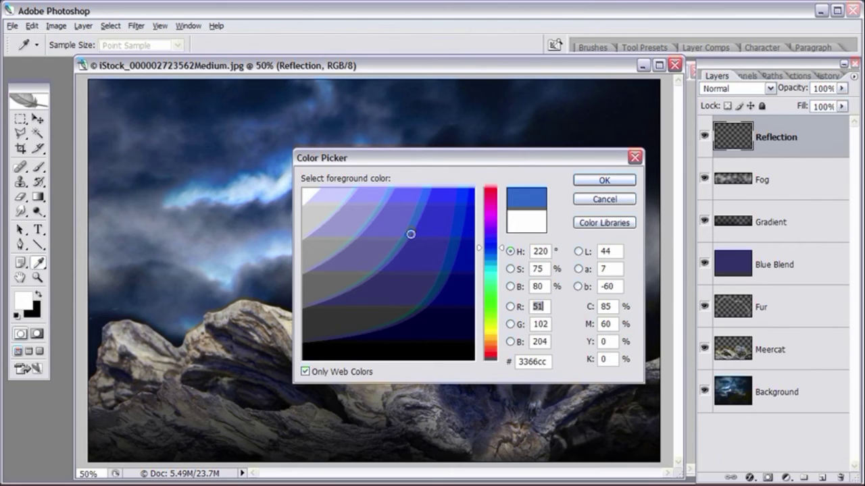
click(426, 230)
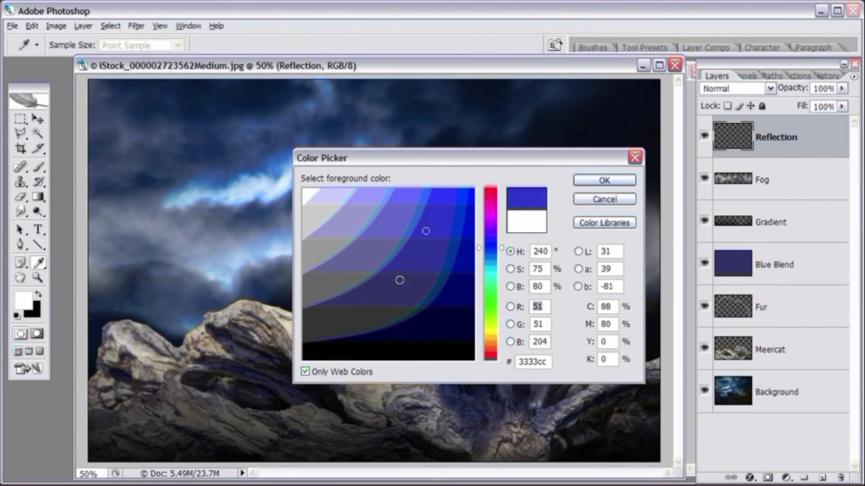
click(603, 179)
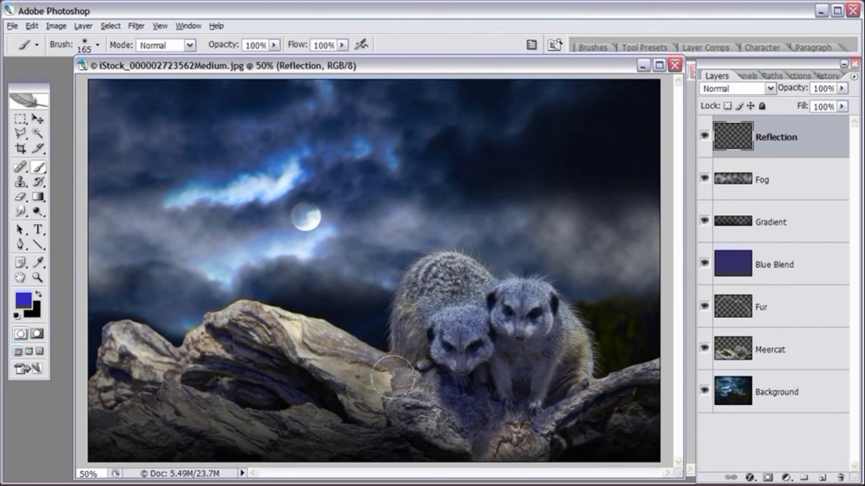
Paint blue along the log's upper edge and below the meerkats on the Reflection layer with a soft 165 px brush.
right_click(372, 319)
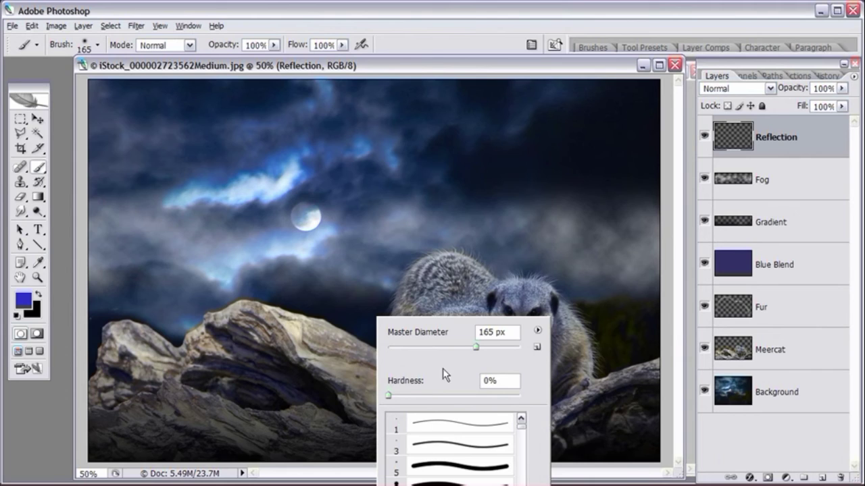
click(419, 67)
mouse_move(385, 370)
mouse_down()
mouse_move(276, 325)
mouse_move(216, 332)
mouse_move(248, 323)
mouse_move(228, 325)
mouse_move(208, 342)
mouse_move(290, 372)
mouse_move(331, 372)
mouse_move(212, 343)
mouse_move(174, 353)
mouse_move(126, 342)
mouse_move(277, 380)
mouse_move(398, 383)
mouse_move(537, 412)
mouse_move(624, 392)
mouse_move(653, 373)
mouse_move(541, 415)
mouse_up()
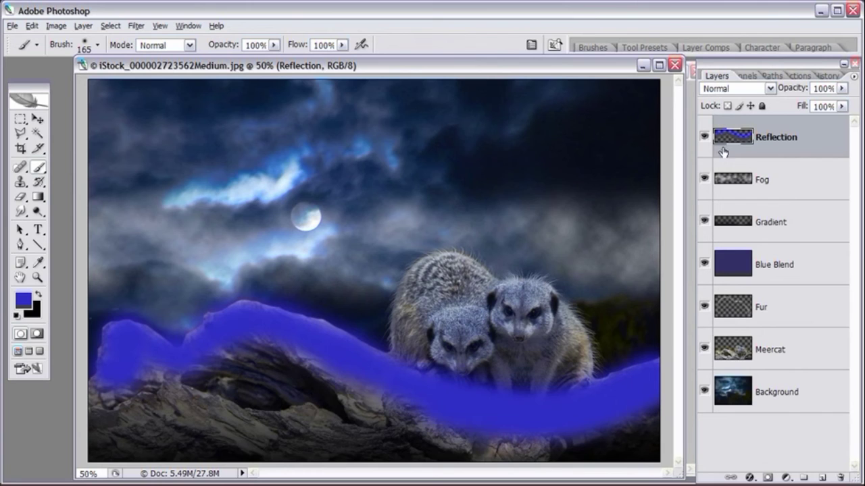
Set the Reflection layer's blend mode to Color and its opacity to 29%.
click(767, 89)
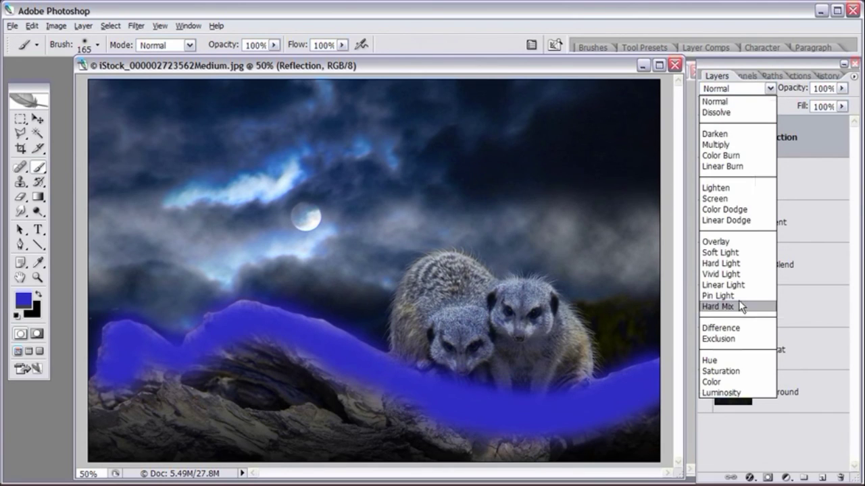
click(721, 380)
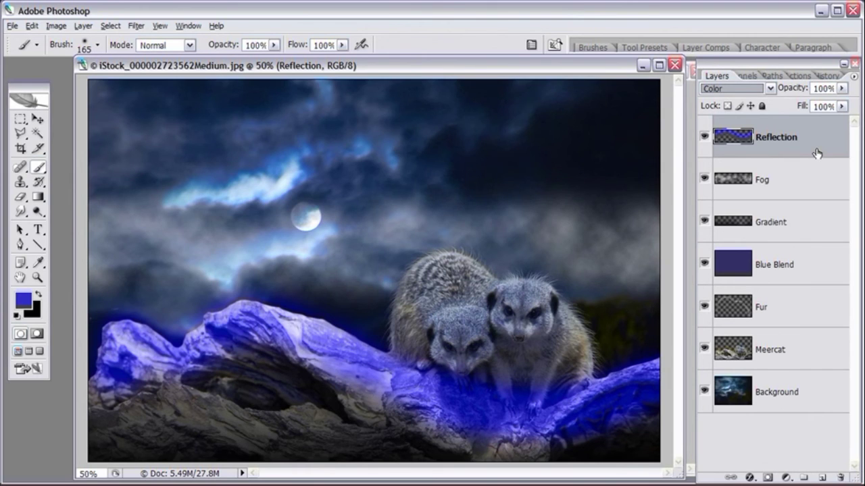
click(841, 87)
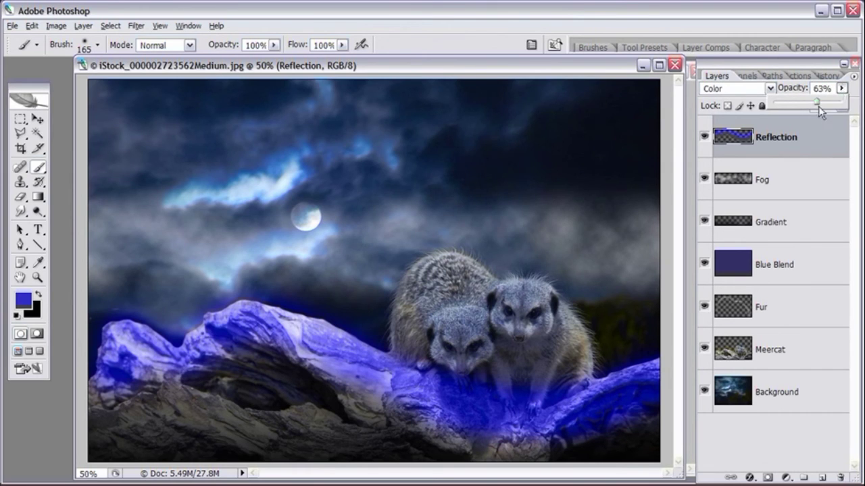
drag(795, 110, 793, 108)
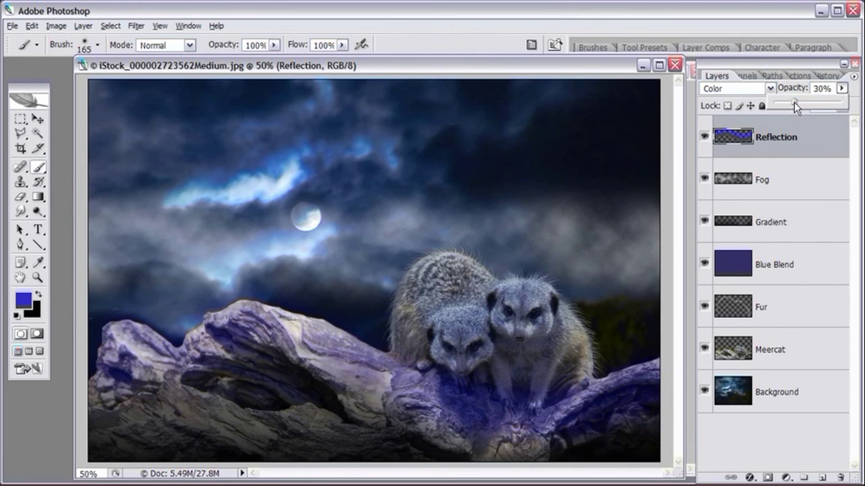
drag(794, 102, 793, 102)
click(593, 72)
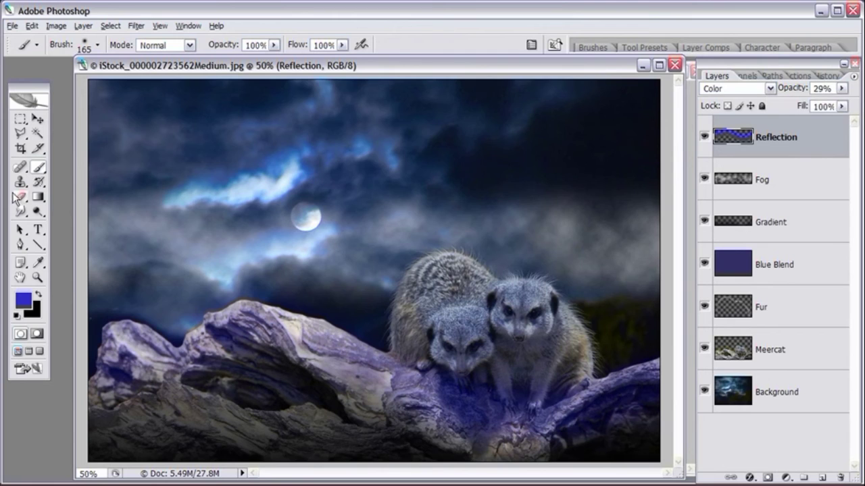
Erase the blue below the meerkats and on the log's lower part with the 414 px Eraser, and set the Reflection layer's opacity to 37%.
click(18, 197)
mouse_move(512, 405)
mouse_down()
mouse_move(451, 387)
mouse_move(543, 402)
mouse_move(479, 396)
mouse_move(494, 339)
mouse_move(466, 327)
mouse_move(460, 372)
mouse_move(446, 383)
mouse_move(441, 363)
mouse_move(455, 360)
mouse_move(489, 406)
mouse_move(548, 402)
mouse_move(551, 414)
mouse_move(468, 404)
mouse_move(445, 341)
mouse_move(517, 384)
mouse_move(562, 389)
mouse_move(522, 387)
mouse_up()
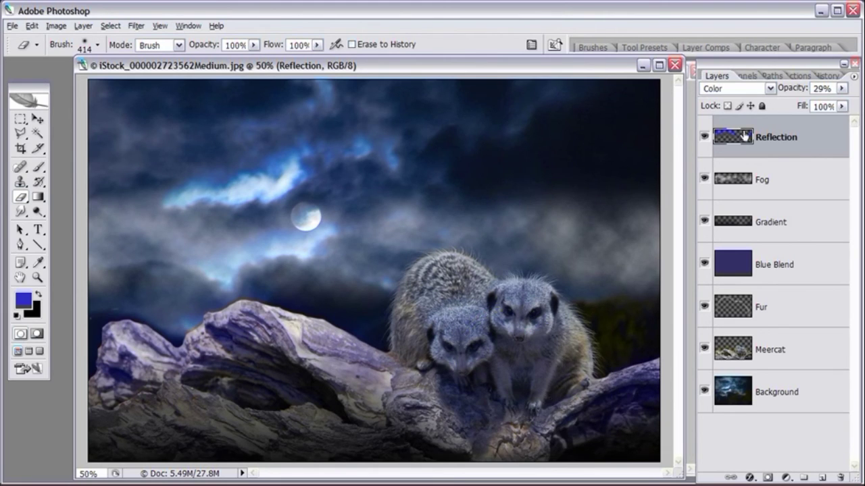
click(841, 88)
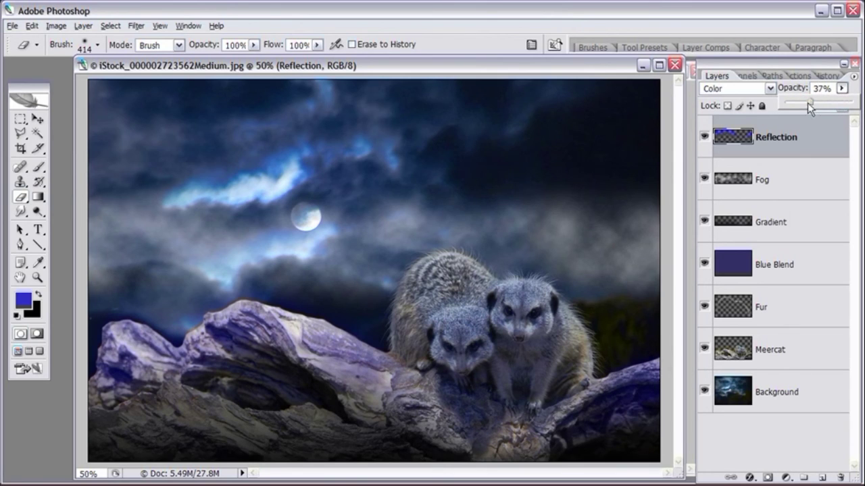
click(249, 404)
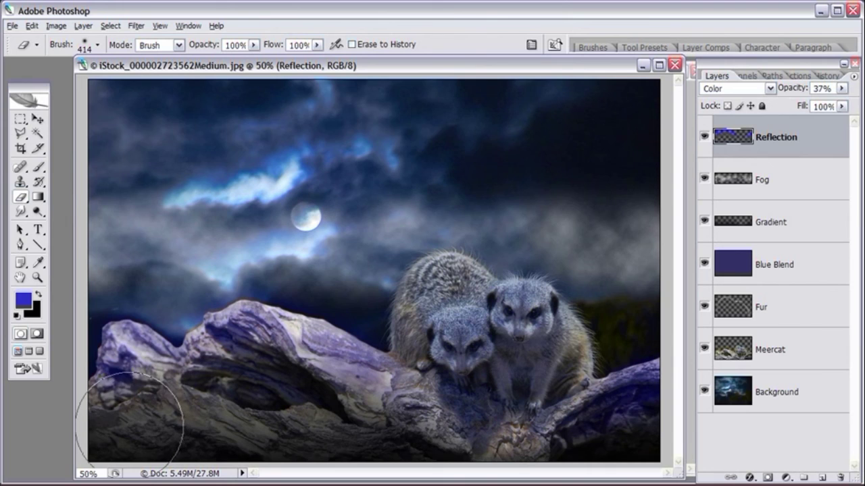
mouse_move(128, 426)
mouse_down()
mouse_move(261, 376)
mouse_move(144, 396)
mouse_move(300, 397)
mouse_up()
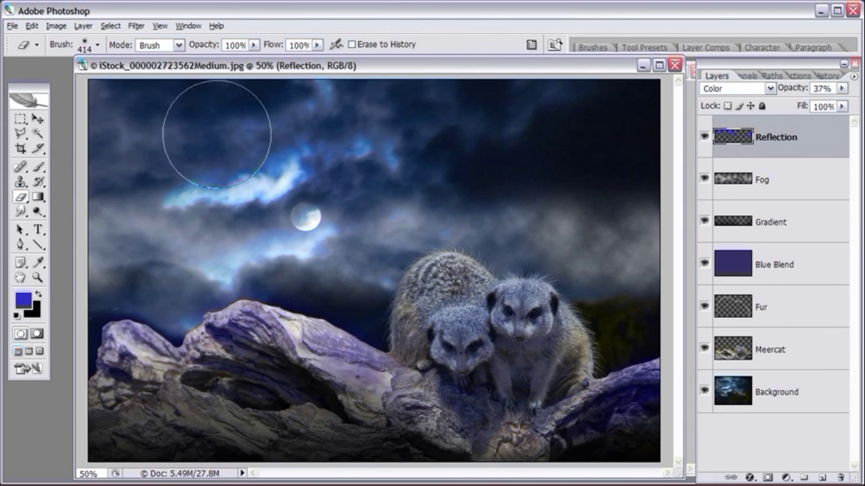
Shift the Reflection layer's hue to -16 with a Hue/Saturation adjustment.
click(56, 25)
mouse_move(71, 58)
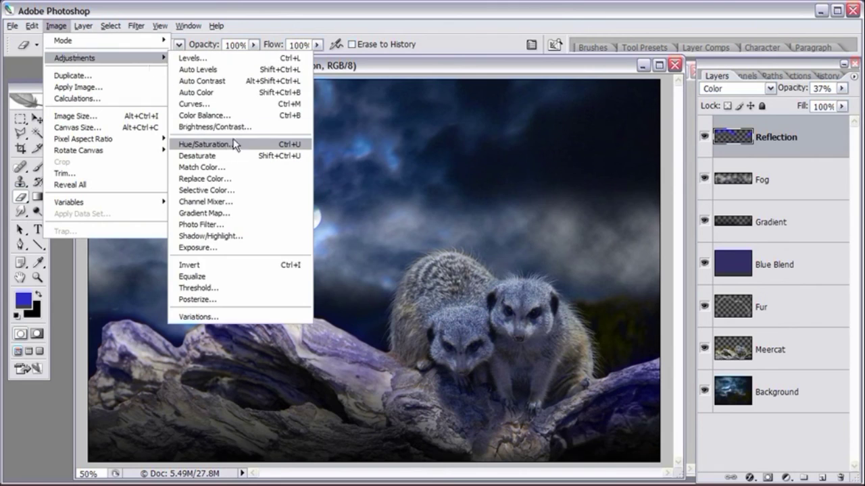
click(234, 145)
mouse_move(695, 291)
mouse_down()
mouse_move(710, 295)
mouse_move(685, 297)
mouse_up()
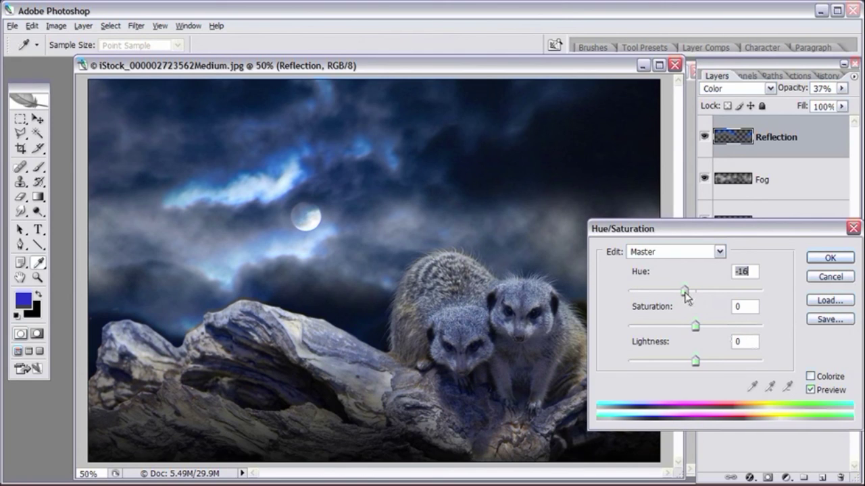
click(826, 258)
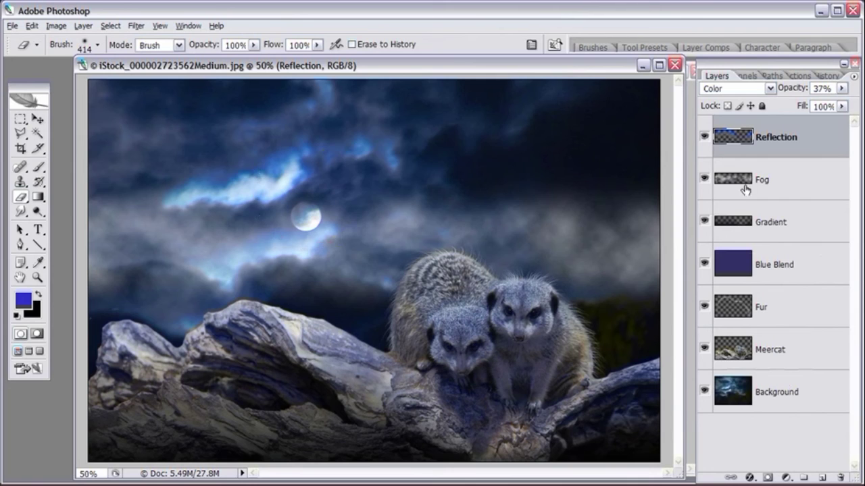
Activate the Type tool and set the foreground color to white.
click(37, 230)
click(23, 299)
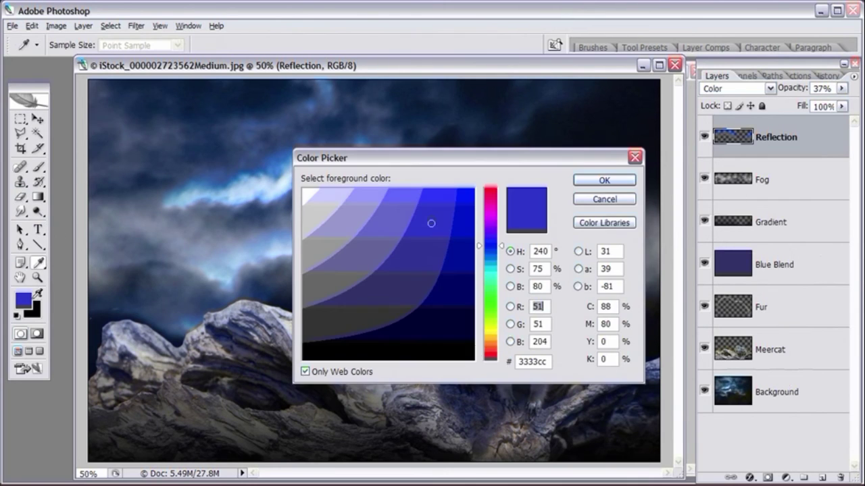
click(304, 191)
click(604, 180)
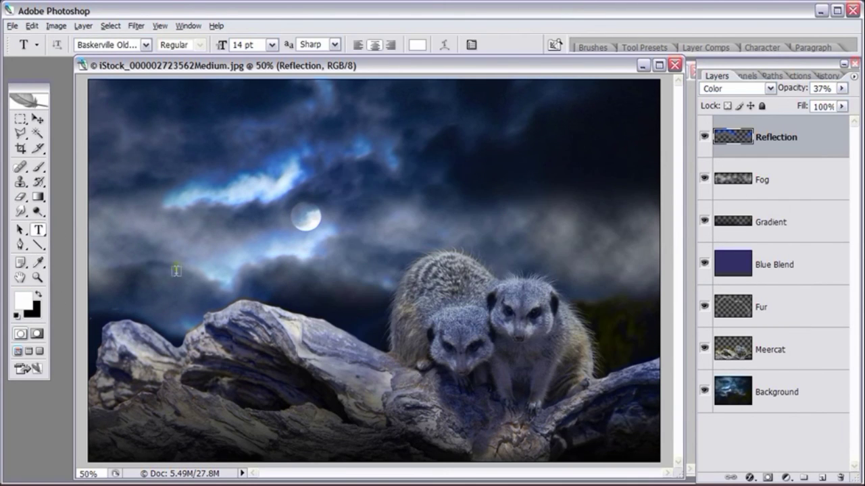
Add the title NIGHT WATCHERS over the sky above the log and move it fully inside the picture.
click(140, 266)
text(Night)
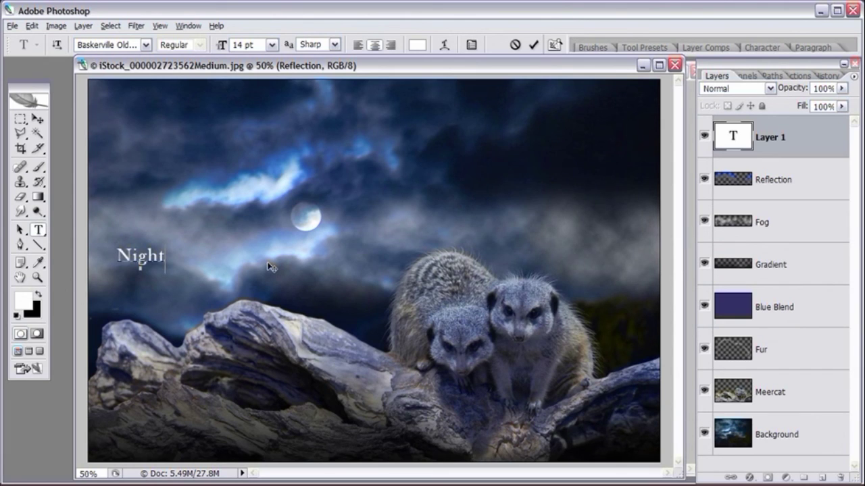
key(BackSpace)
key(BackSpace)
key(BackSpace)
key(BackSpace)
text(IGHT)
text( WATCHERS)
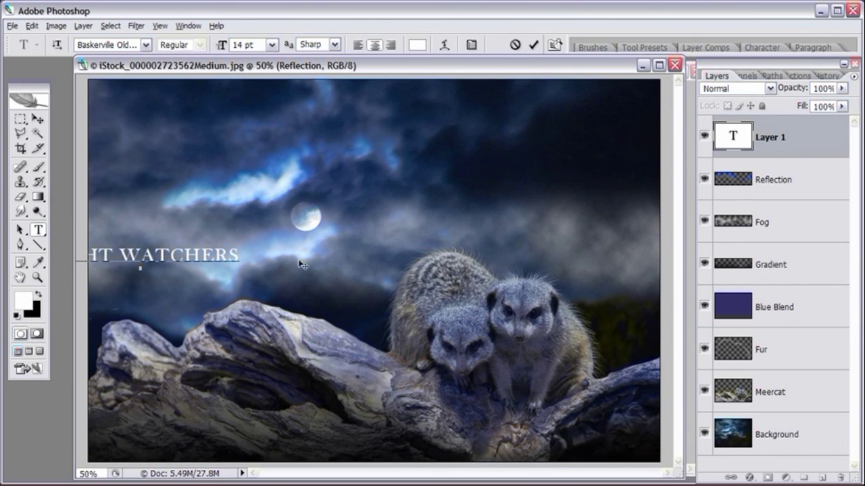
key(ctrl+Return)
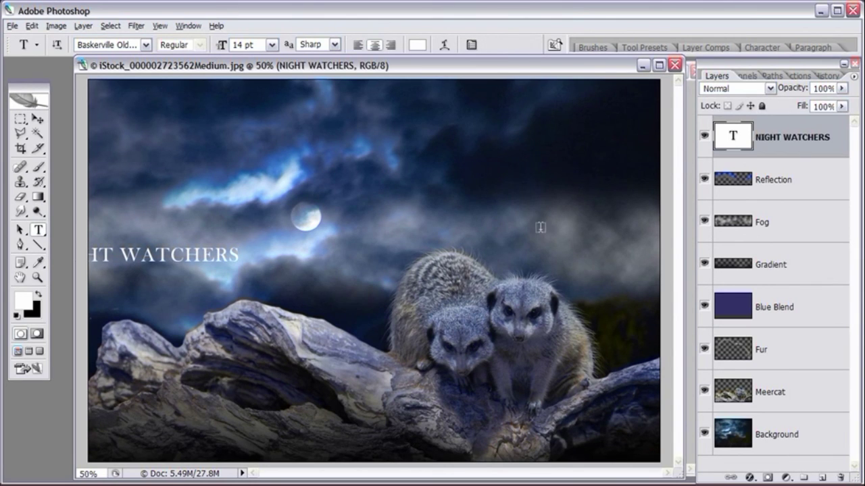
click(39, 120)
drag(145, 216, 239, 217)
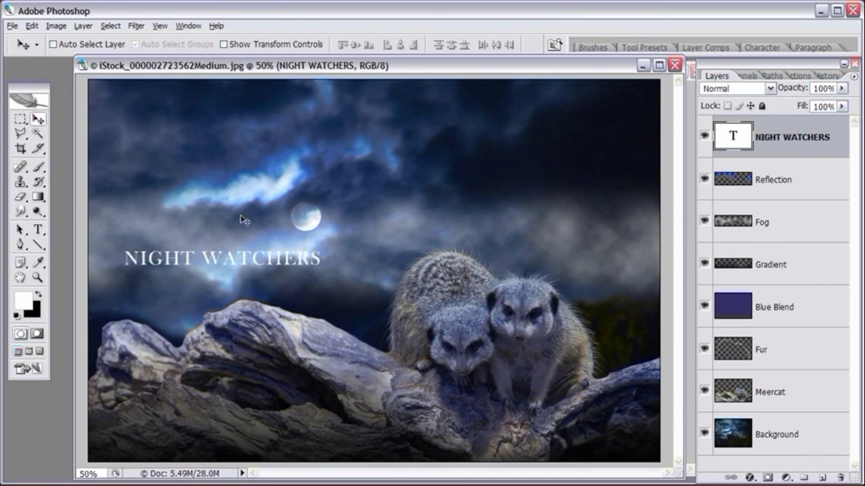
Change the title's font to Trajan Pro.
double_click(733, 135)
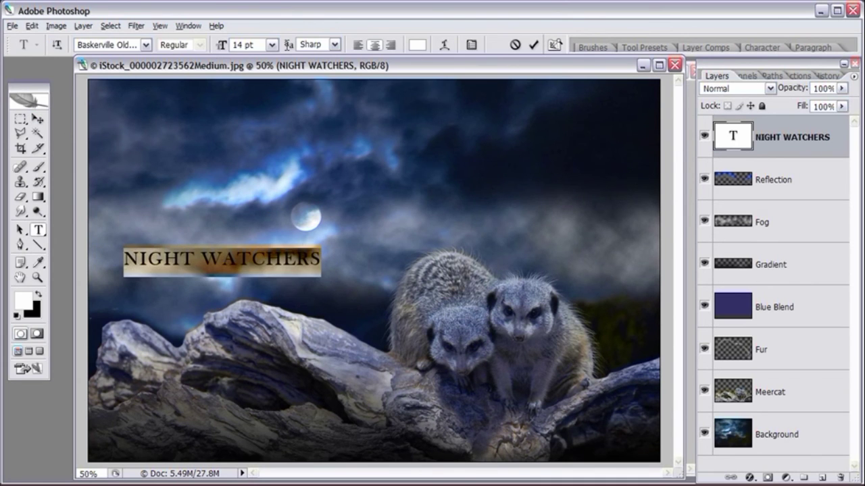
click(146, 44)
drag(330, 115, 330, 459)
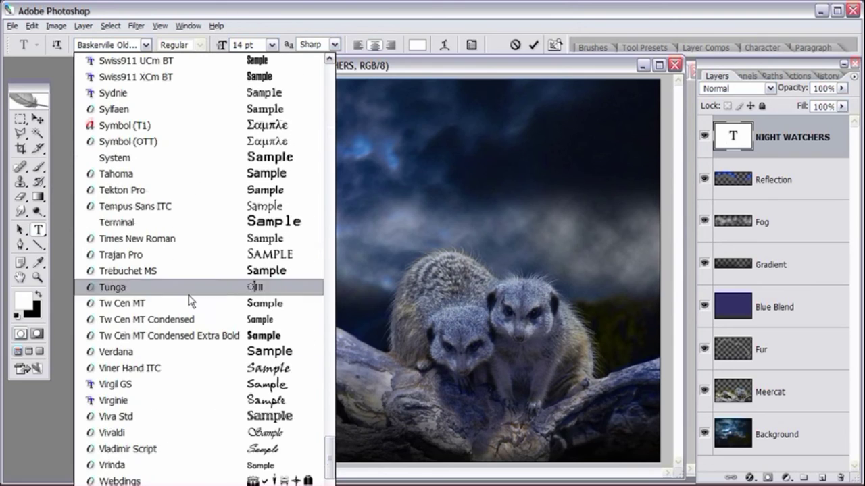
click(164, 254)
click(289, 262)
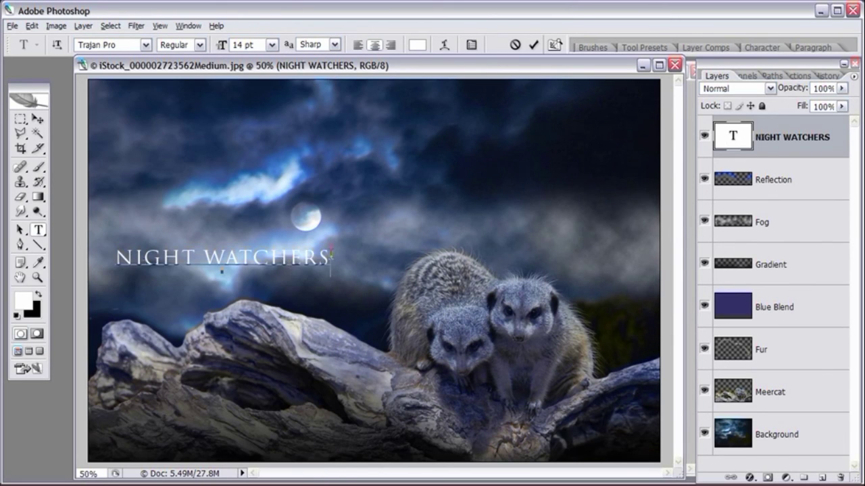
Replace the title's text with Night Watchers in mixed case and set its font style to Bold.
drag(330, 262, 102, 250)
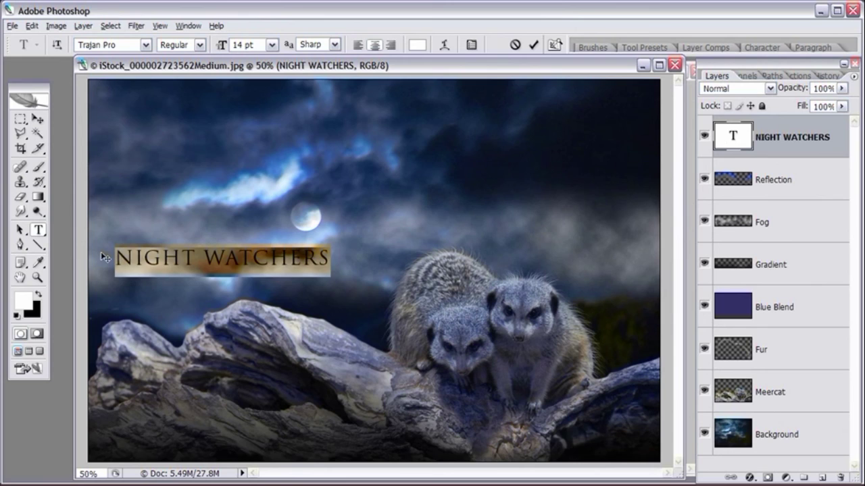
text(Night Watchers)
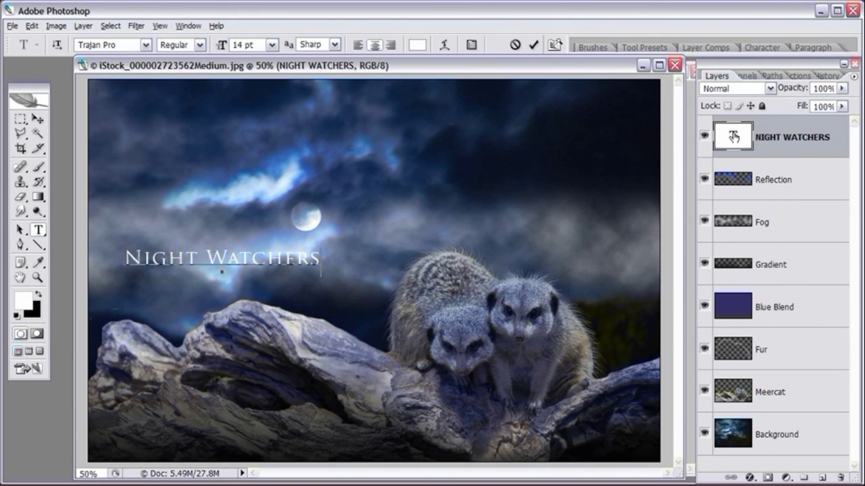
click(734, 137)
click(194, 50)
click(183, 75)
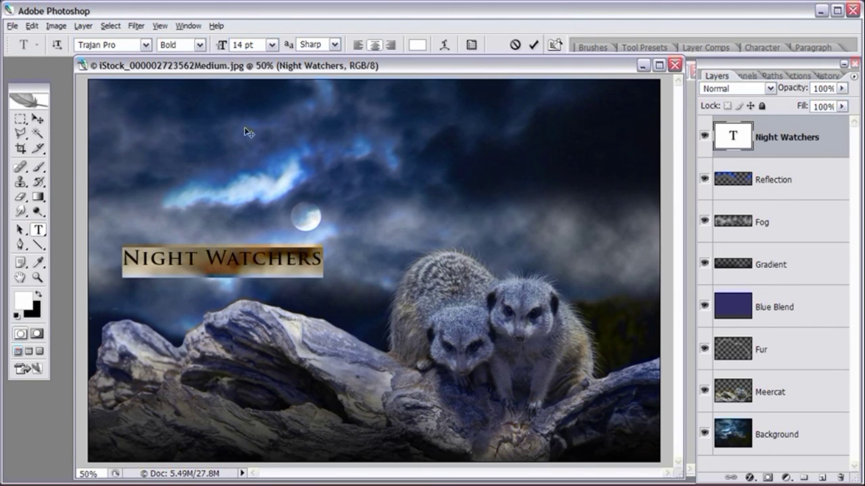
Set the title's tracking to 10 and its font size to 12 pt.
click(757, 50)
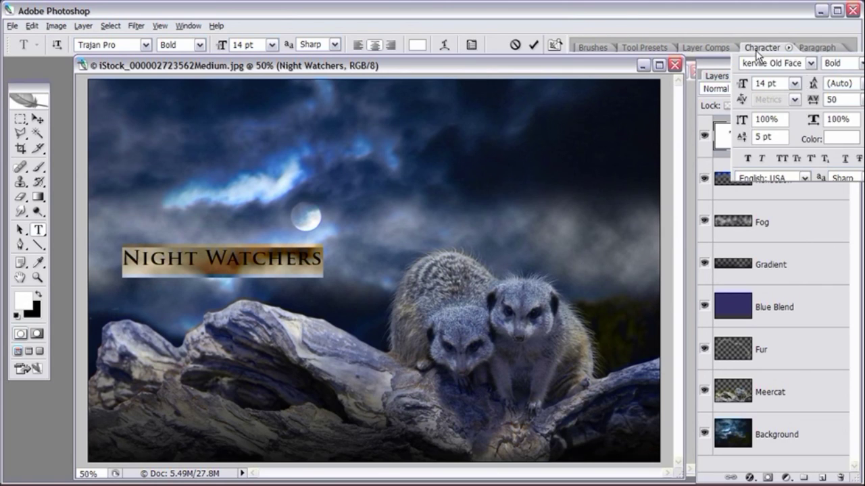
click(862, 99)
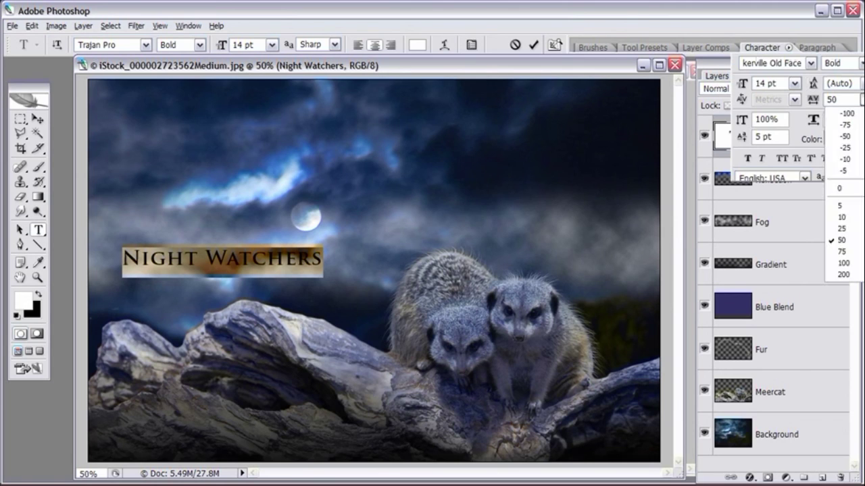
click(844, 215)
click(272, 45)
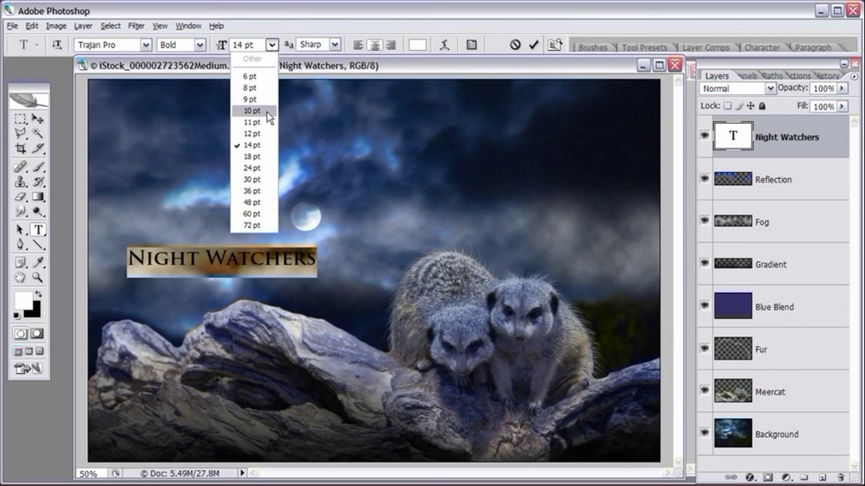
click(263, 134)
Move the Night Watchers title down and left to just above the log, and nudge it slightly further left.
click(39, 119)
drag(341, 199, 321, 216)
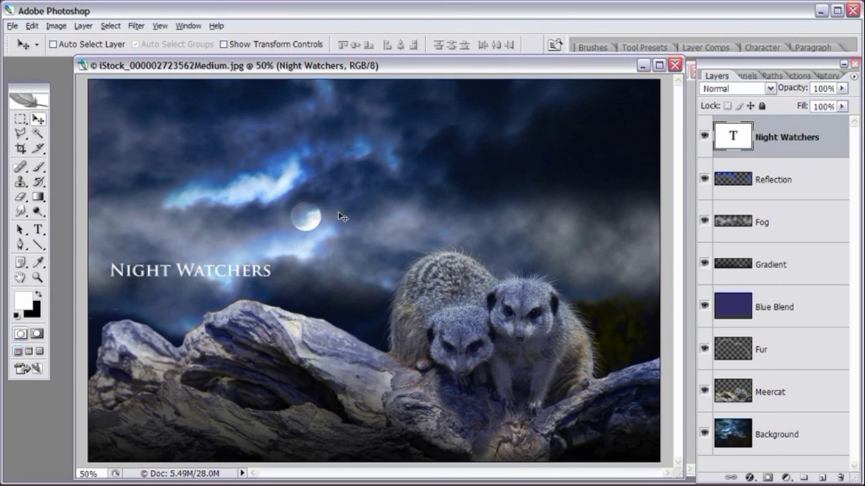
key(Left)
key(Left)
key(Left)
key(Left)
key(Left)
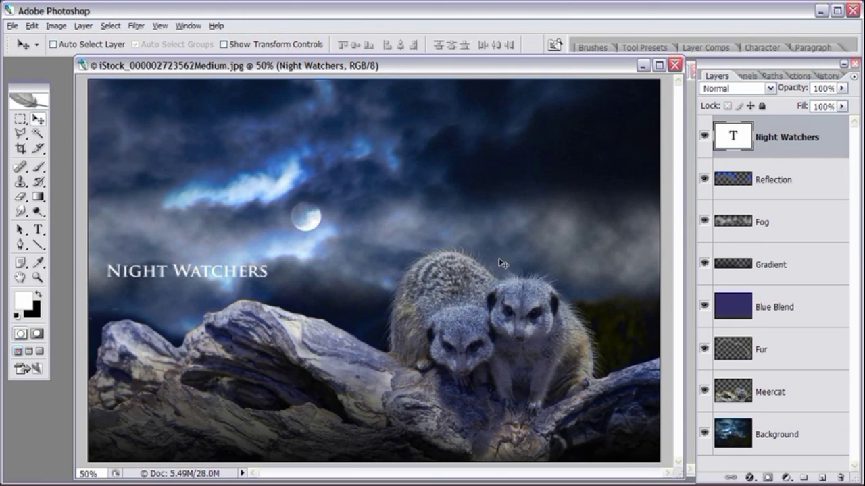
Add an Outer Glow to the Night Watchers title layer with a spread of 5% and a size of 24 px.
click(83, 26)
mouse_move(131, 92)
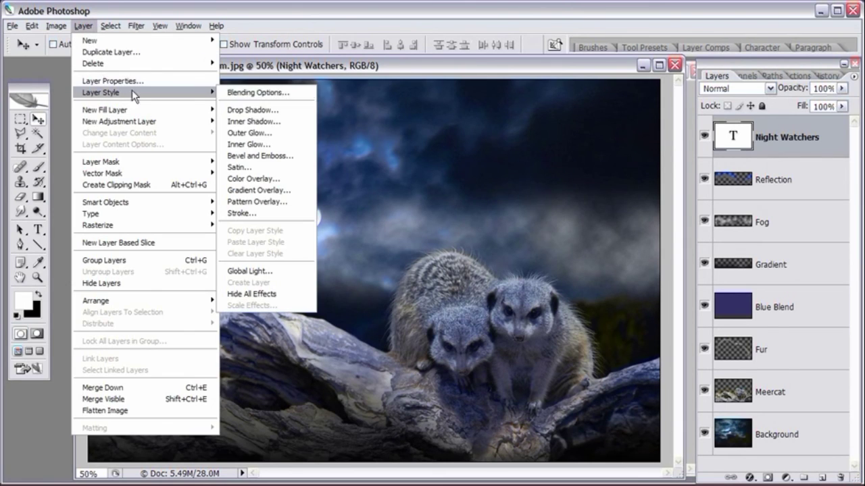
click(250, 133)
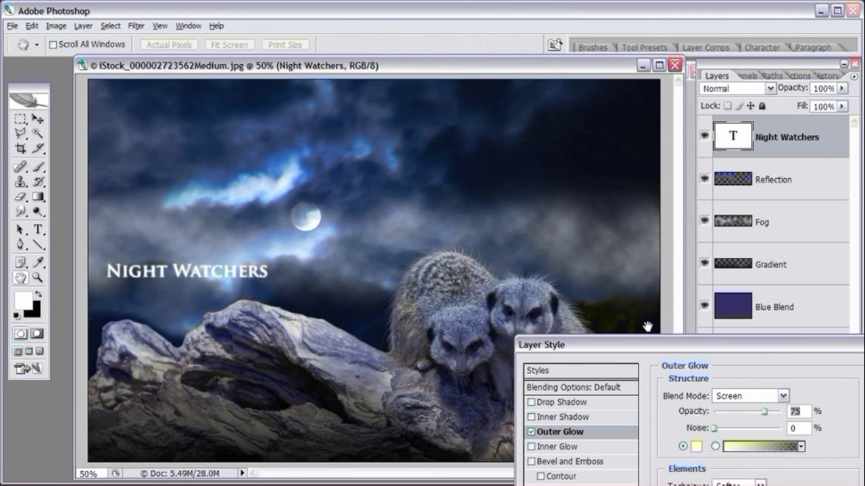
drag(633, 346, 619, 183)
mouse_move(698, 337)
mouse_down()
mouse_move(718, 358)
mouse_move(707, 351)
mouse_up()
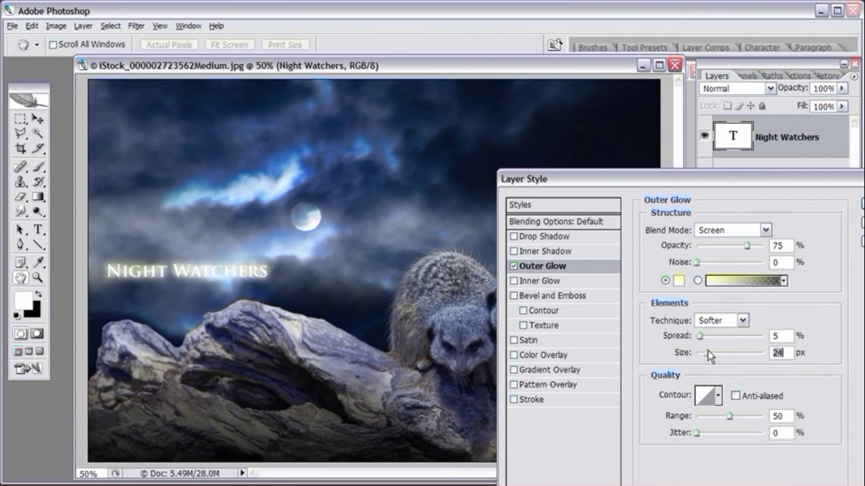
drag(659, 179, 625, 170)
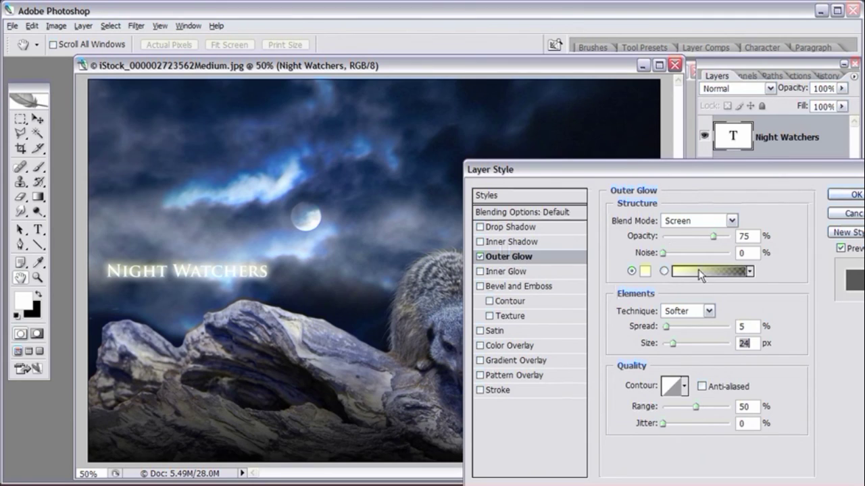
Set the title's outer glow colour to dark navy blue 000033.
click(647, 273)
drag(367, 338, 316, 354)
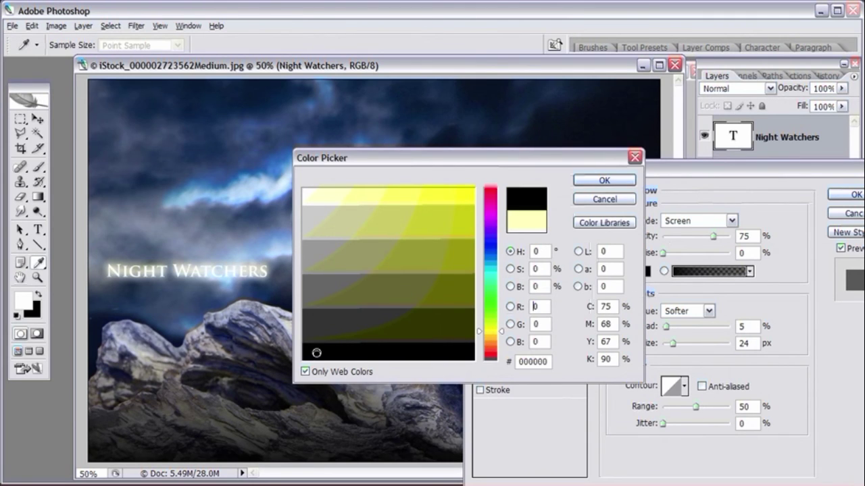
click(490, 248)
click(451, 322)
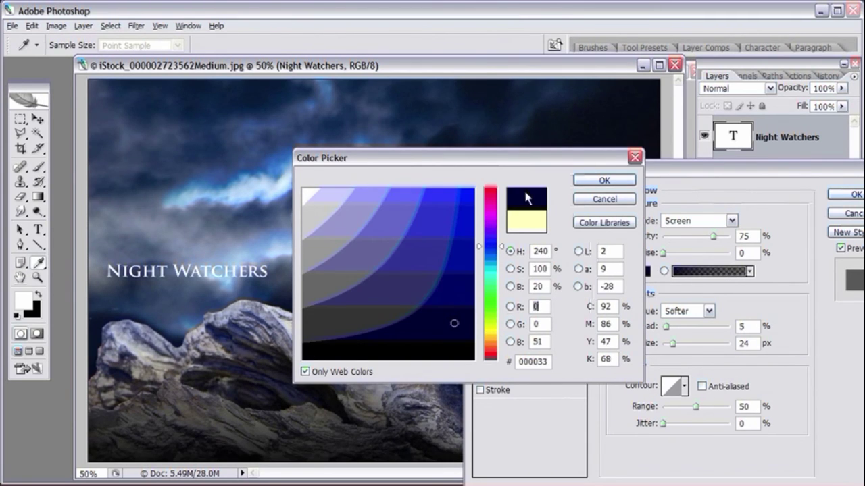
click(604, 181)
Set the glow to 100% opacity, Normal blend mode, 84 px size and 4% spread, and apply the layer style.
drag(714, 237, 729, 236)
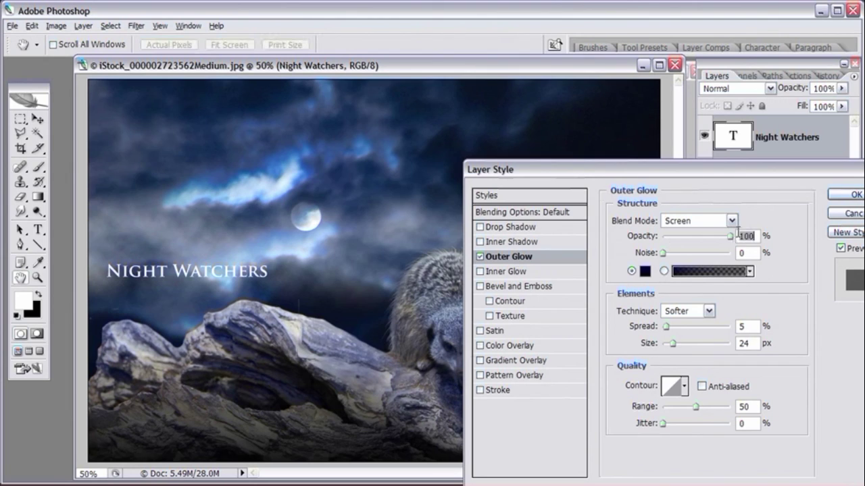
click(730, 221)
click(725, 232)
drag(682, 344, 665, 327)
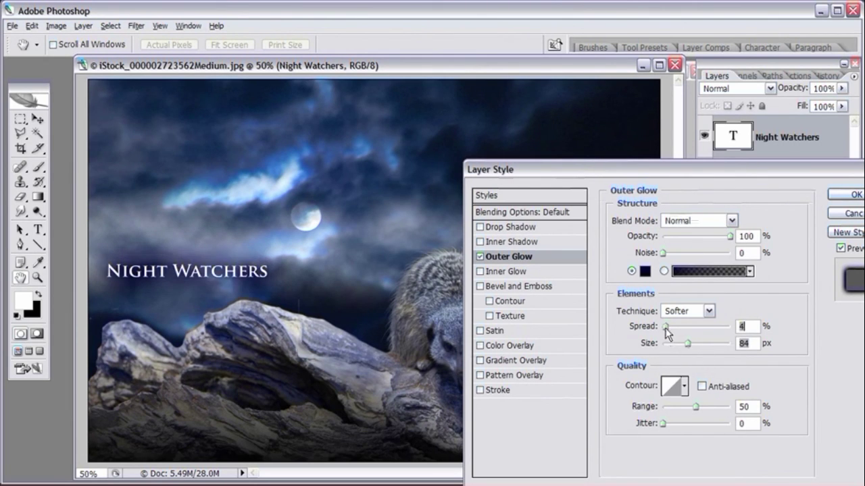
drag(728, 236, 733, 242)
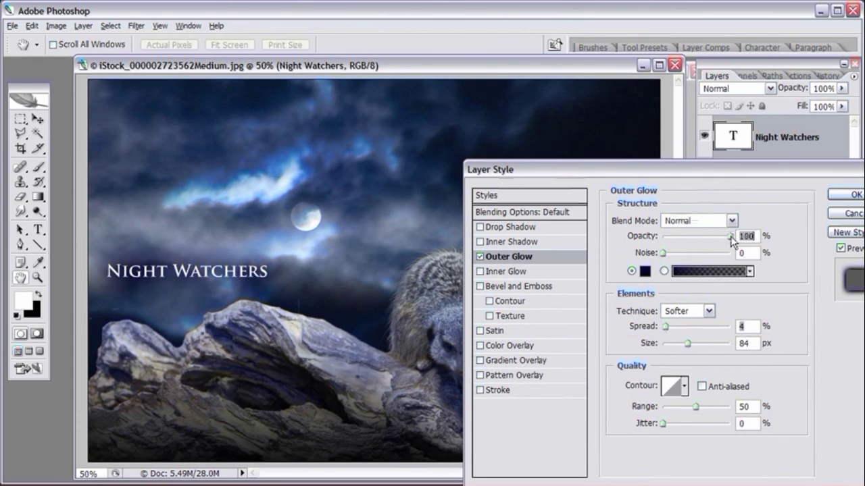
click(665, 326)
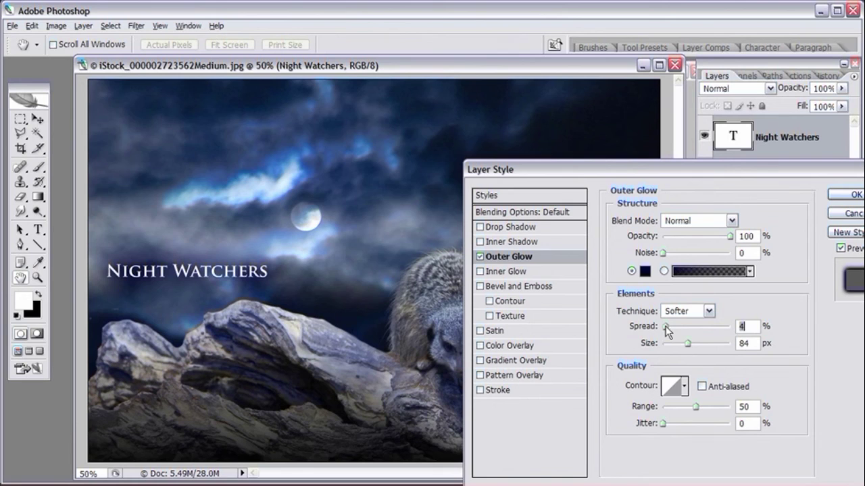
click(852, 196)
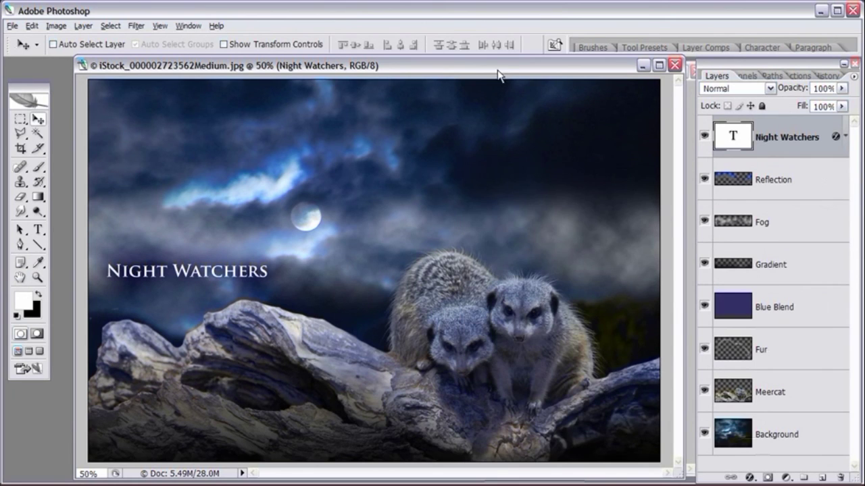
Inspect the meerkats in the finished composite at 66.7% and return to the whole image at 50%.
drag(497, 68, 497, 71)
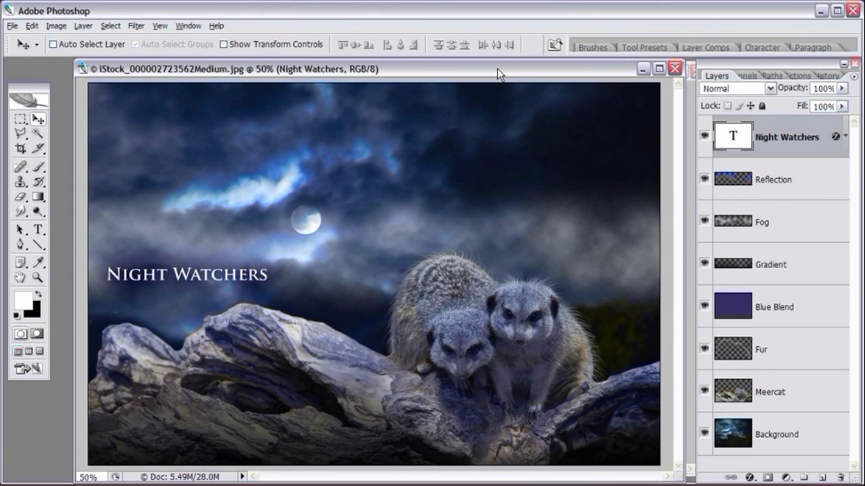
click(37, 277)
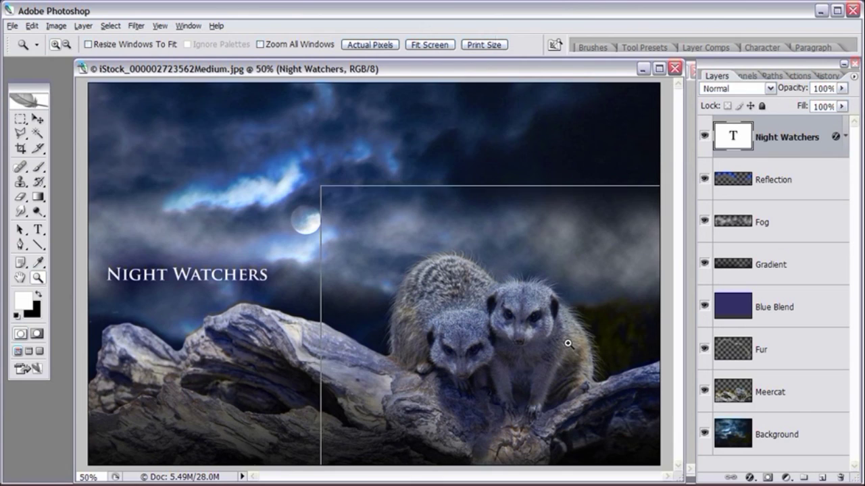
click(567, 343)
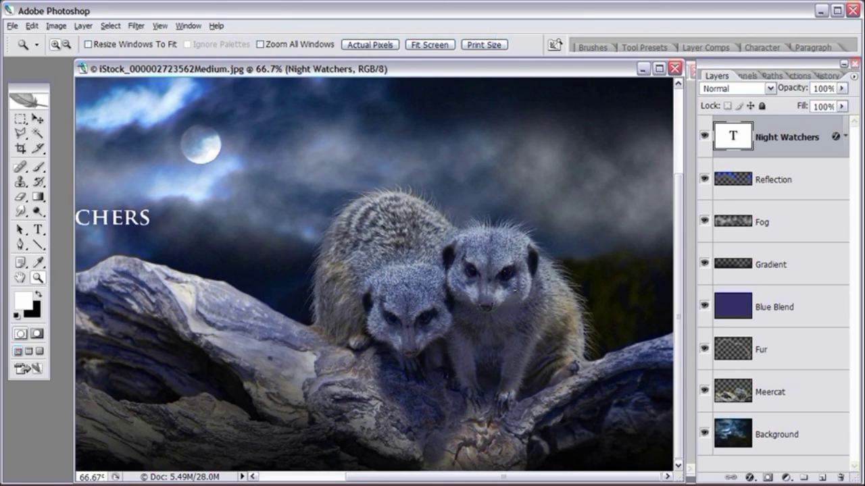
key(ctrl+minus)
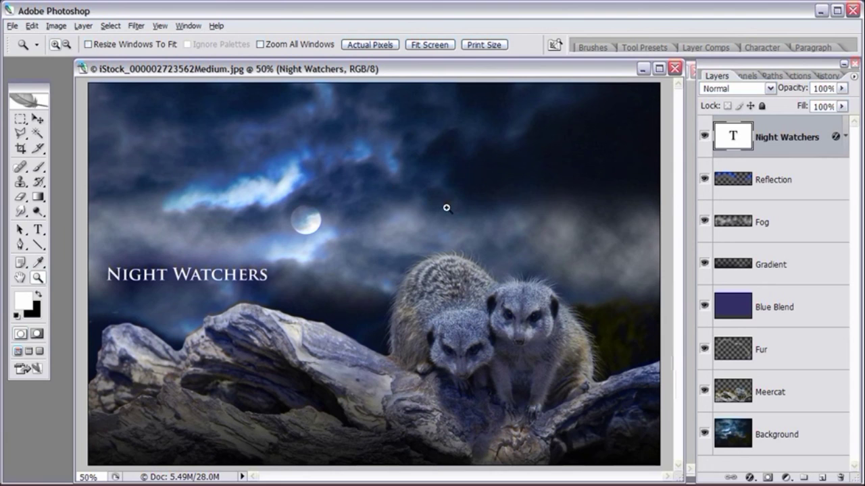
Compare the original photo snapshot with the finished composite in the history, ending on the latest Outer Glow state.
click(826, 75)
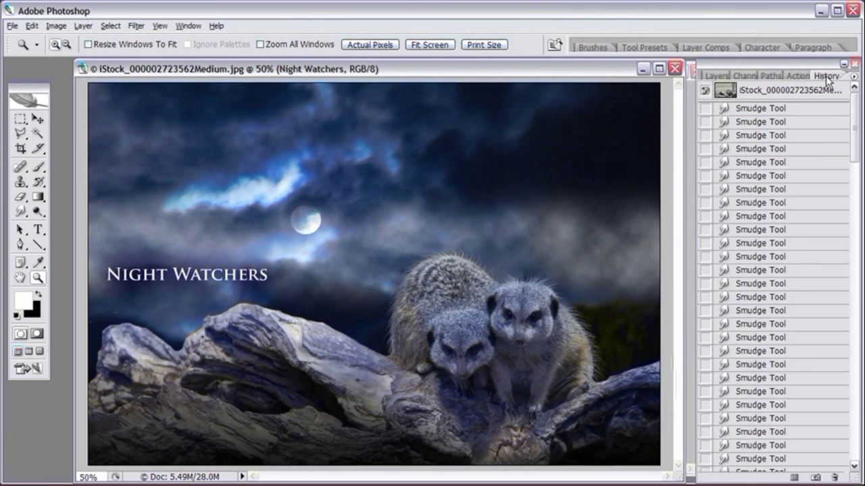
click(794, 93)
drag(857, 110, 857, 432)
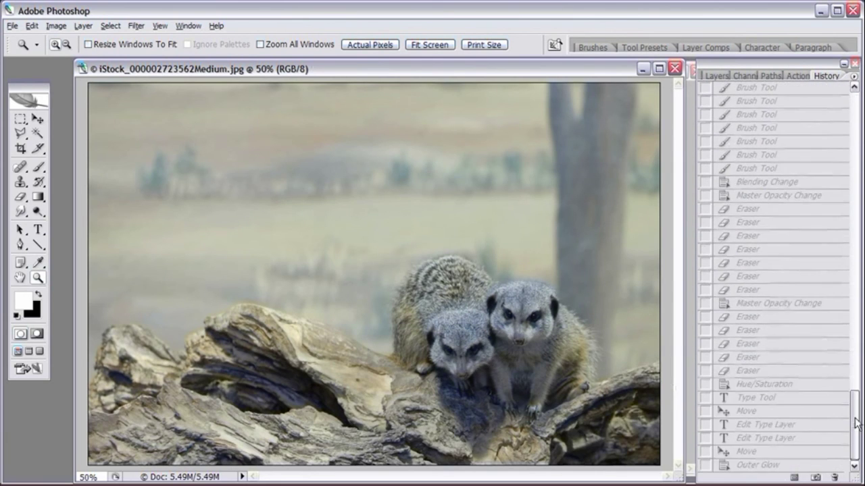
click(792, 466)
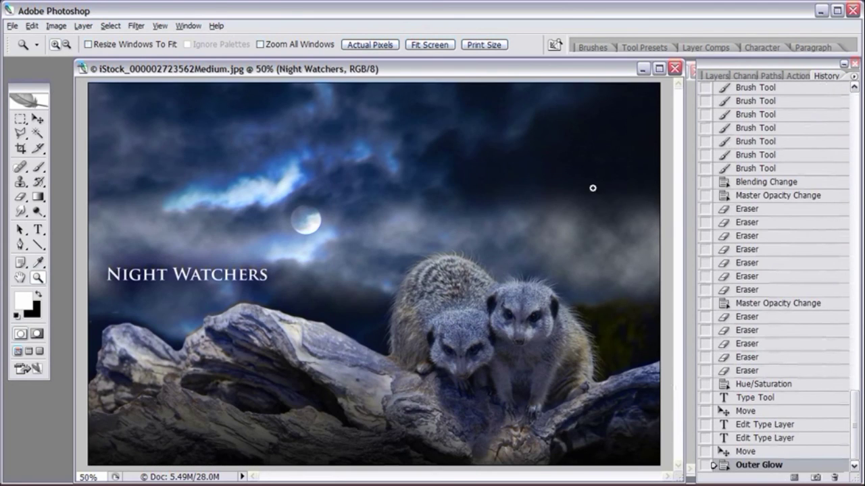